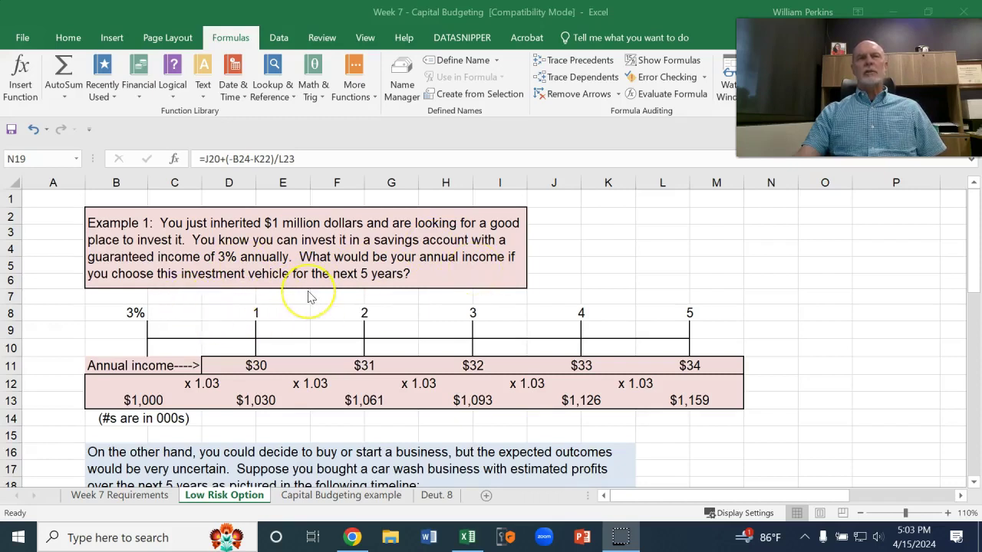
Examine the savings account example's starting investment, then the annual income and year-end balance formulas for years 1 to 3
{"action": "left_click", "coordinate": [153, 399]}
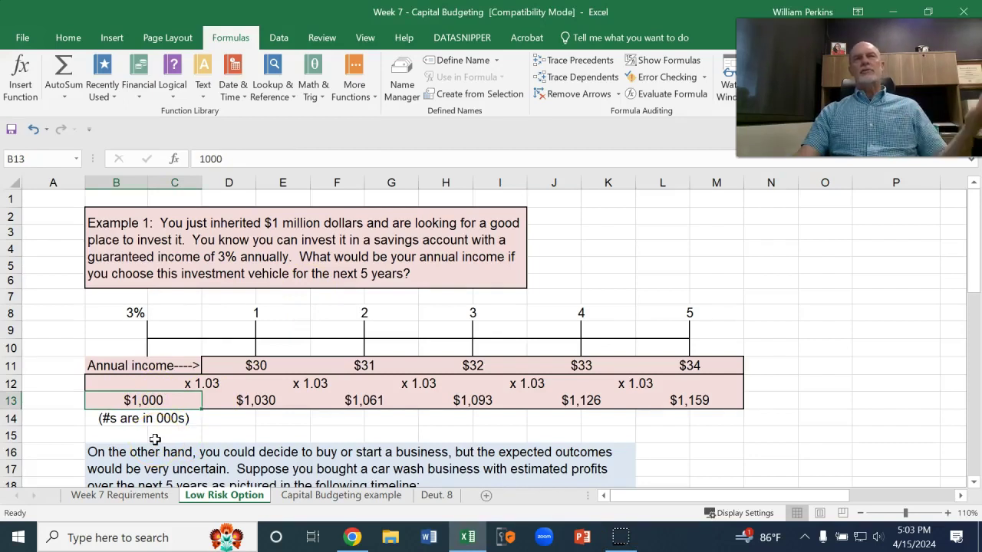
{"action": "left_click", "coordinate": [255, 360]}
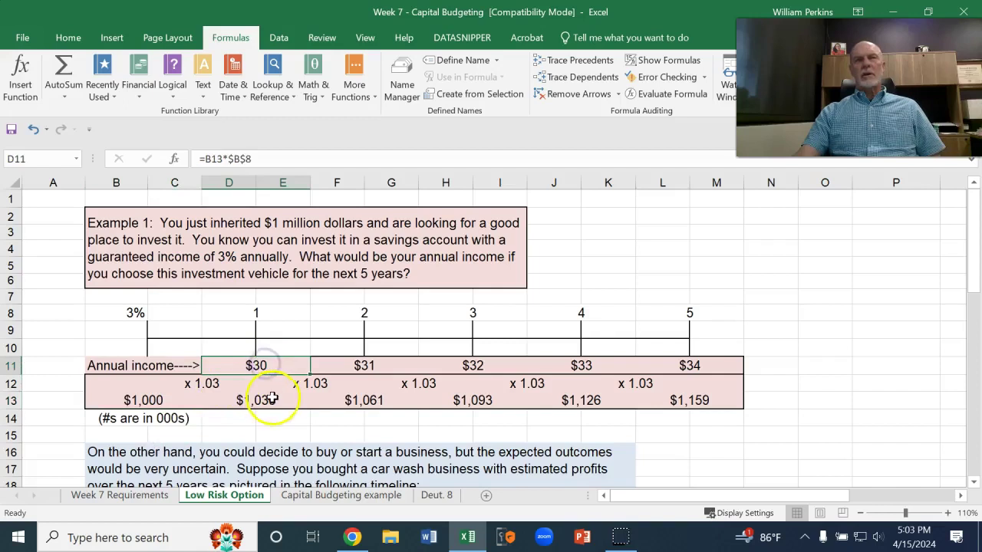
{"action": "left_click", "coordinate": [272, 398]}
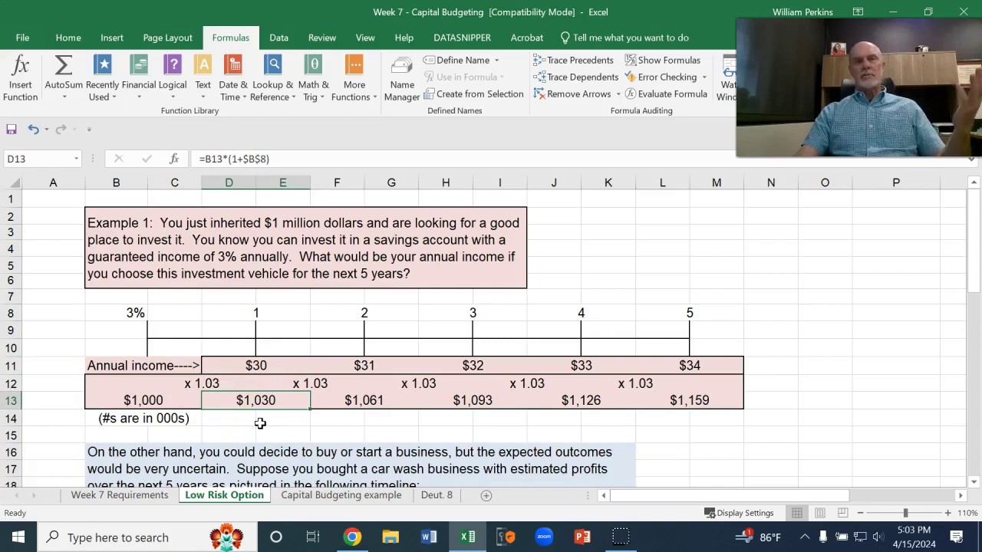
{"action": "left_click", "coordinate": [276, 406]}
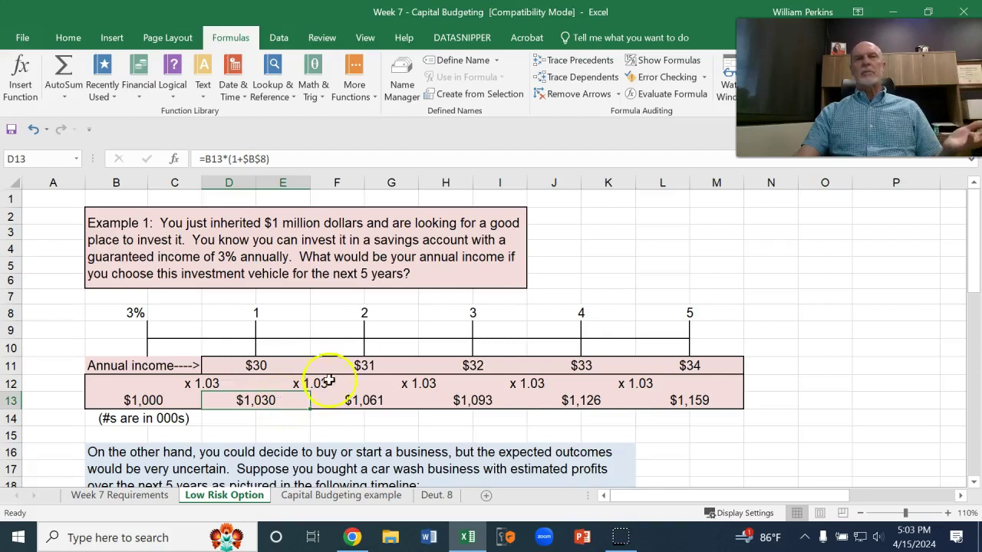
{"action": "left_click", "coordinate": [373, 364]}
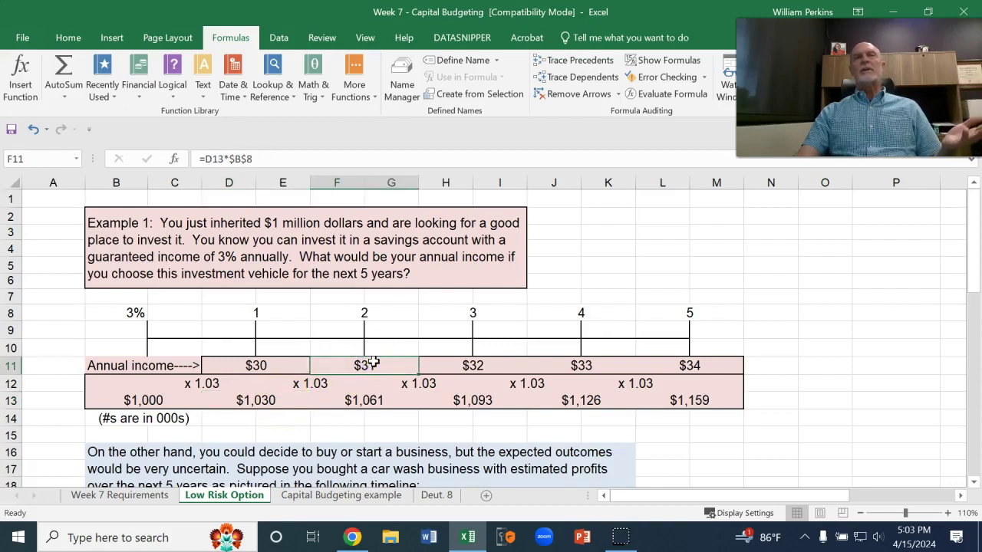
{"action": "left_click", "coordinate": [365, 399]}
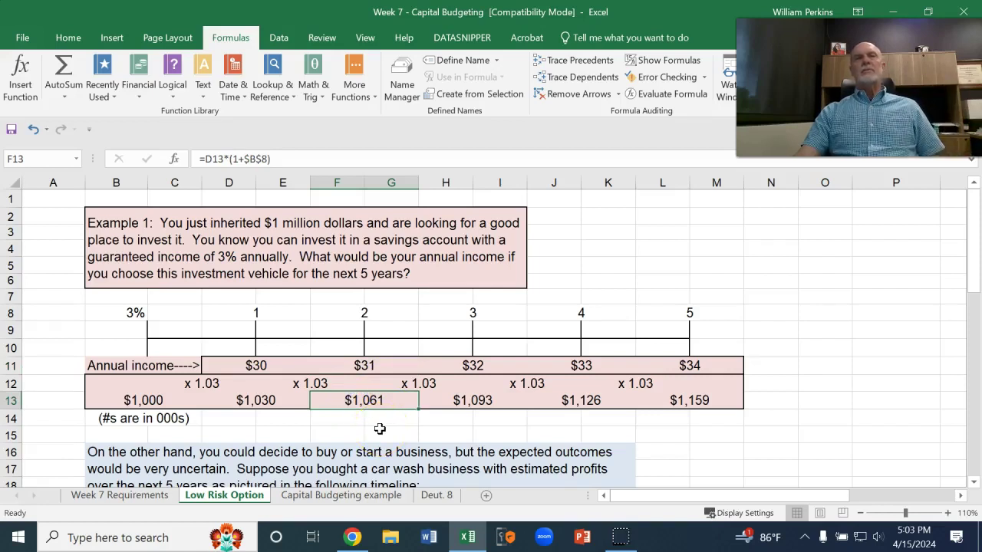
{"action": "left_click", "coordinate": [479, 366]}
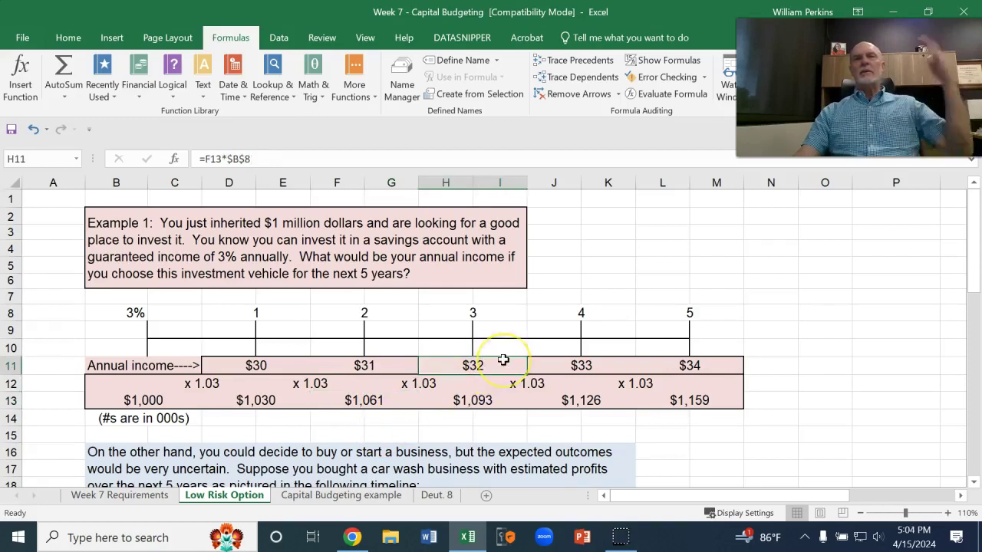
{"action": "left_click", "coordinate": [483, 398]}
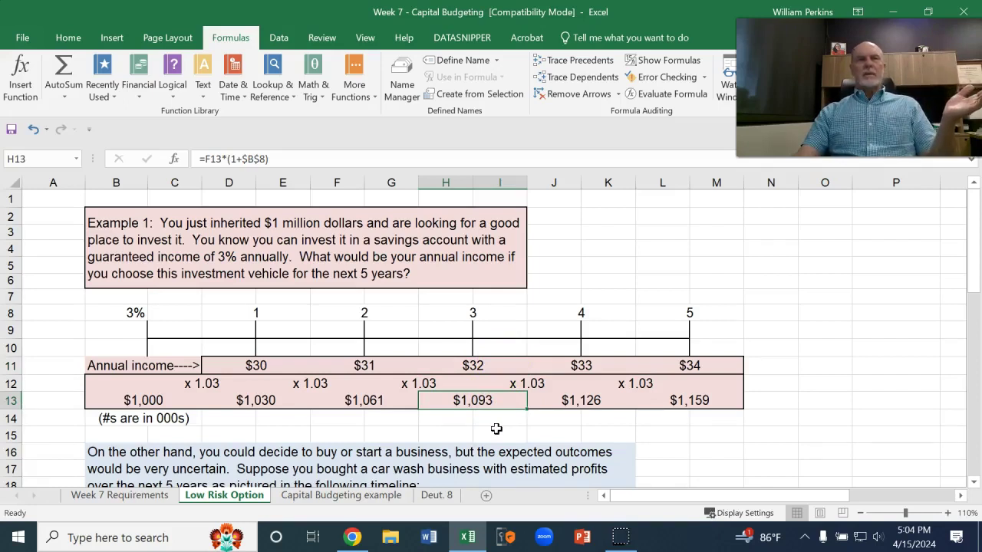
Review the car wash option's initial investment, its annual income for years 1 to 5, and the note on the final cash flow
{"action": "scroll", "coordinate": [496, 429], "scroll_direction": "down", "scroll_amount": 1}
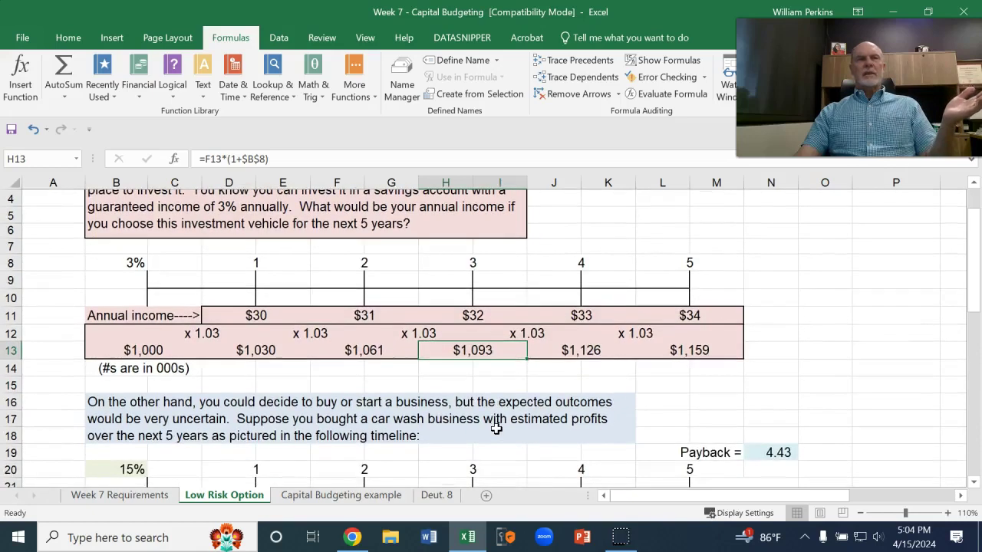
{"action": "scroll", "coordinate": [497, 429], "scroll_direction": "down", "scroll_amount": 1}
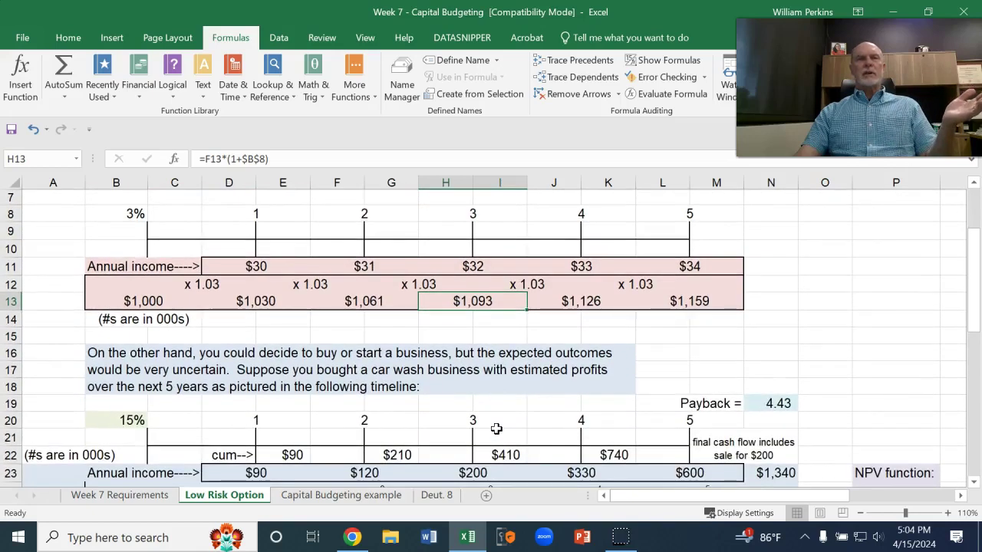
{"action": "scroll", "coordinate": [496, 429], "scroll_direction": "down", "scroll_amount": 1}
{"action": "scroll", "coordinate": [497, 429], "scroll_direction": "down", "scroll_amount": 1}
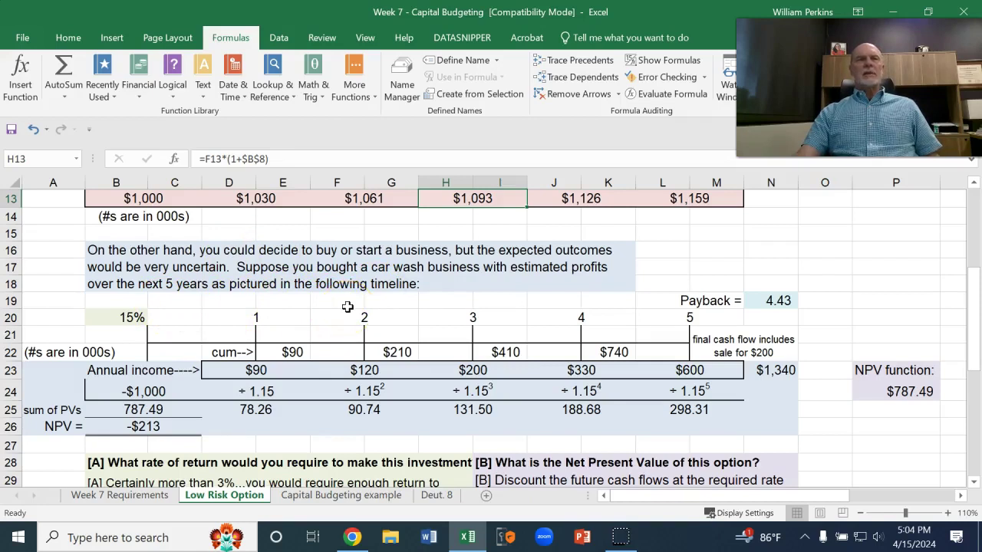
{"action": "left_click", "coordinate": [153, 393]}
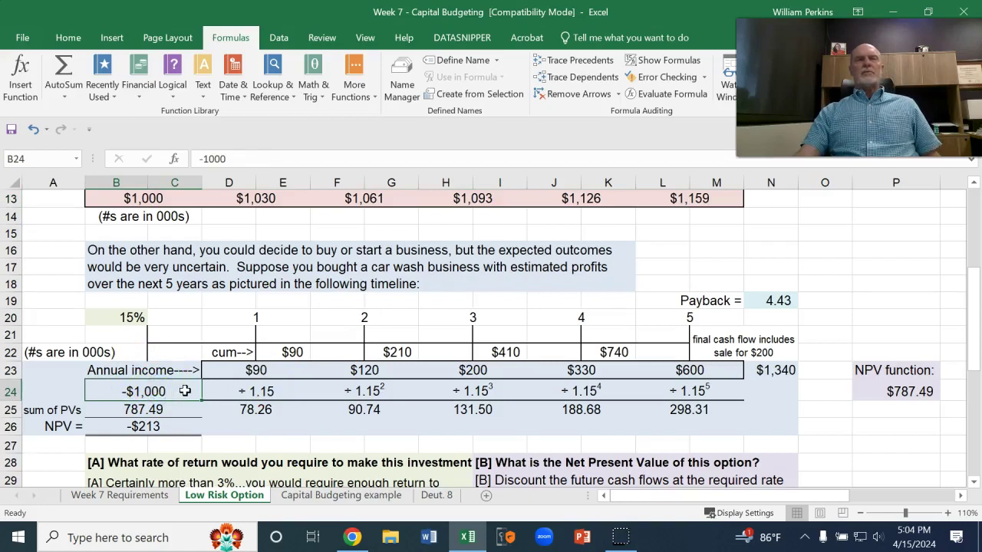
{"action": "left_click", "coordinate": [264, 370]}
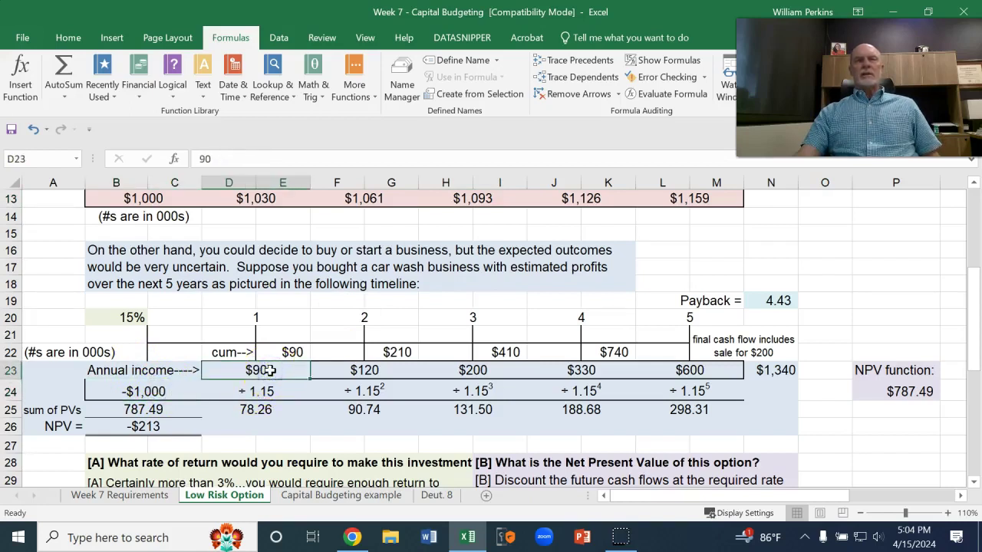
{"action": "left_click", "coordinate": [353, 371]}
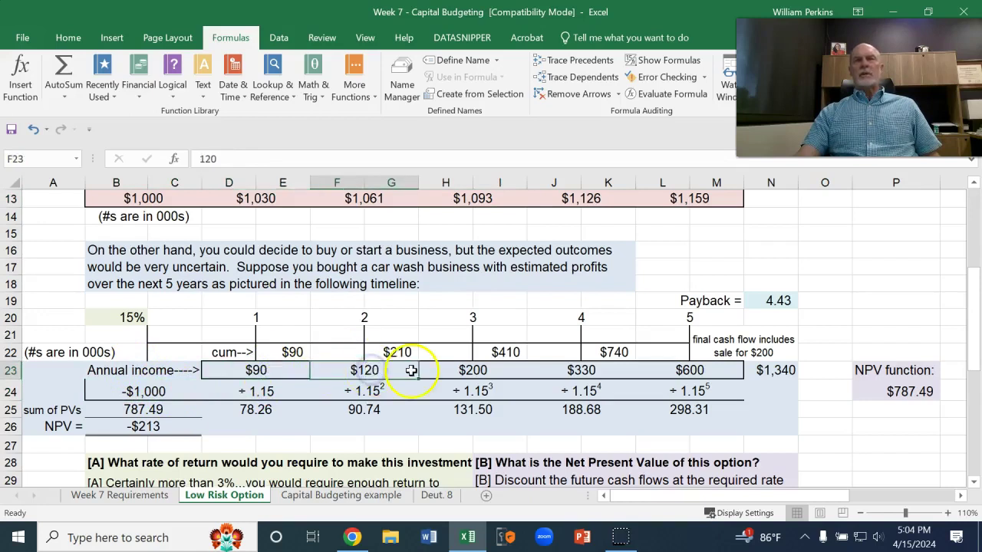
{"action": "left_click", "coordinate": [466, 372]}
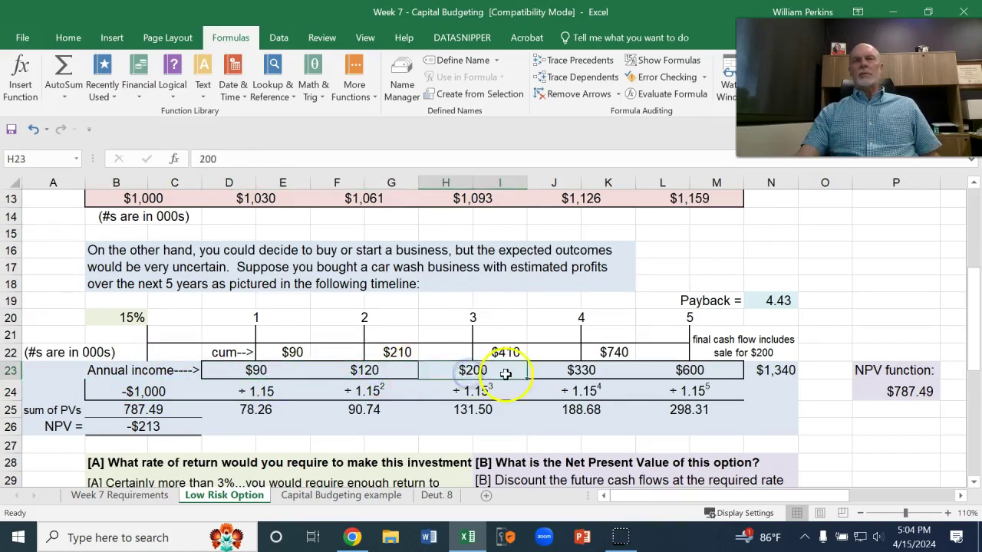
{"action": "left_click", "coordinate": [554, 374]}
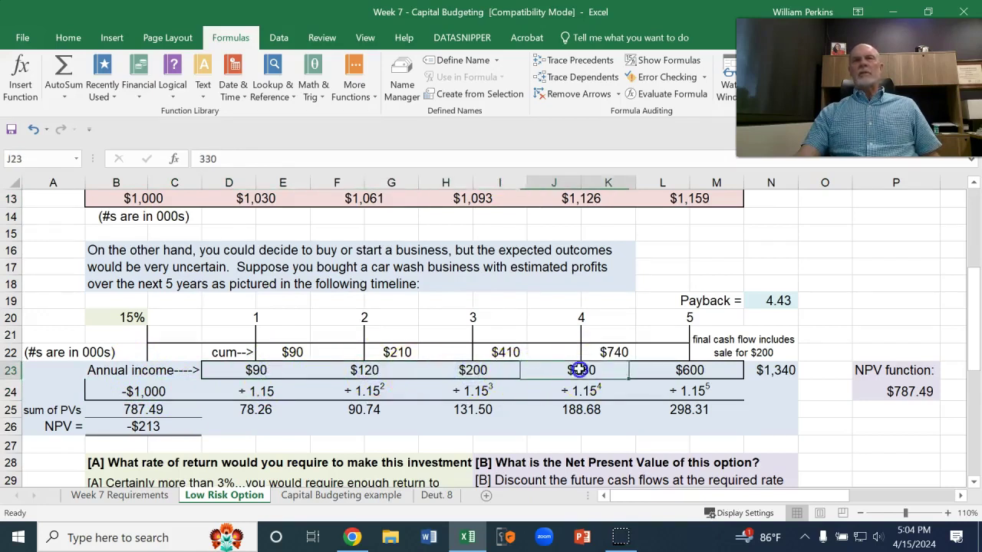
{"action": "left_click", "coordinate": [661, 370]}
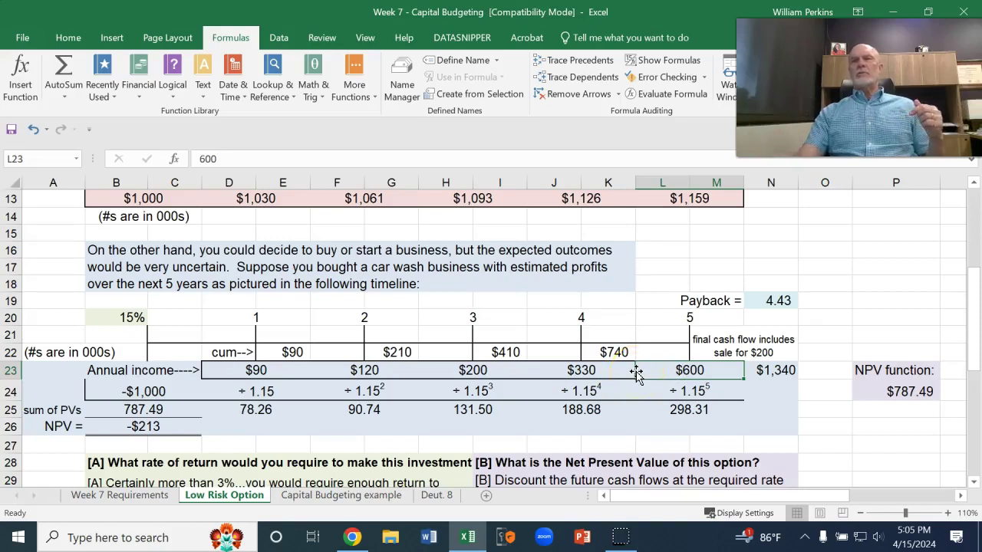
{"action": "left_click", "coordinate": [781, 356]}
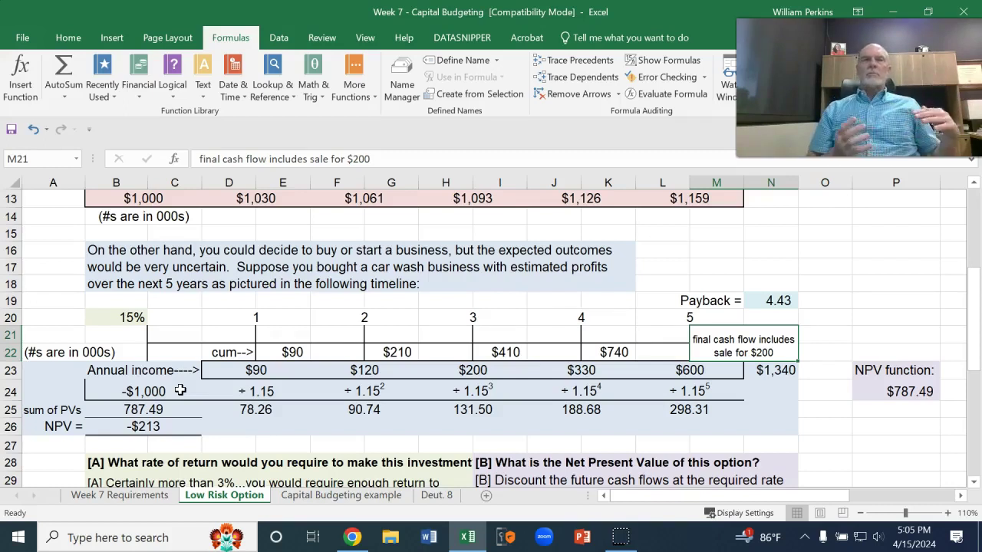
Examine the car wash option's required rate of return, the discount factors for years 1 to 3, and the year 1 present value formula
{"action": "scroll", "coordinate": [188, 387], "scroll_direction": "down", "scroll_amount": 2}
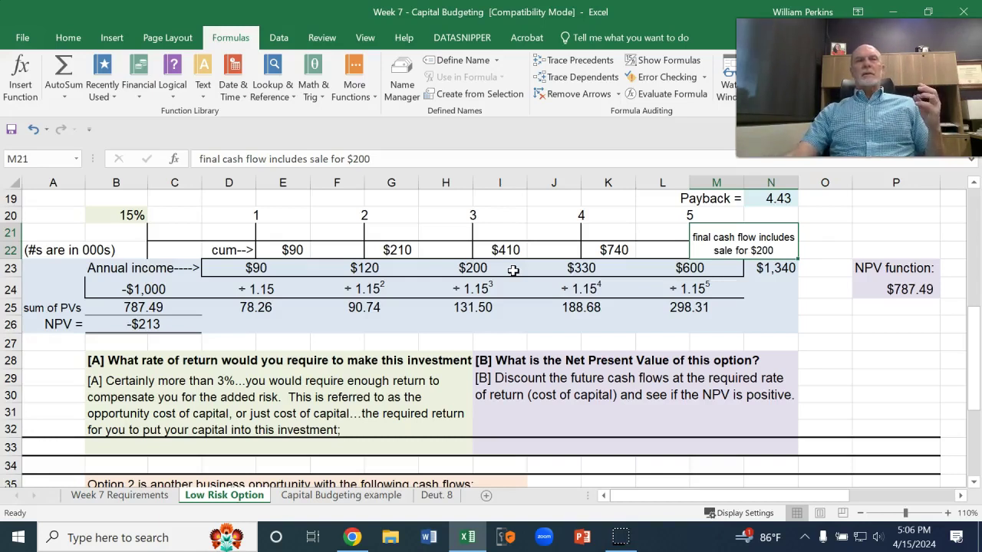
{"action": "left_click", "coordinate": [97, 217]}
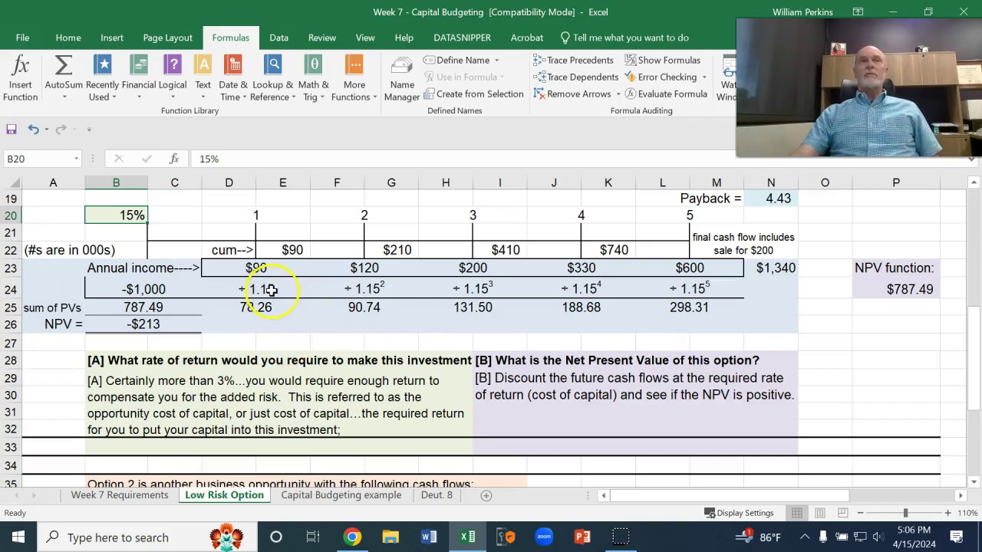
{"action": "left_click", "coordinate": [265, 290]}
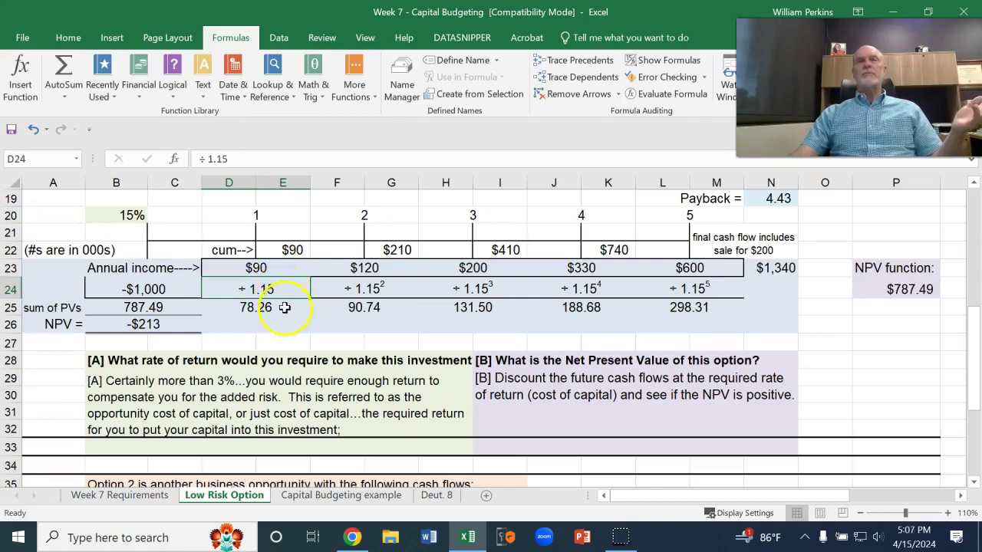
{"action": "left_click", "coordinate": [282, 309]}
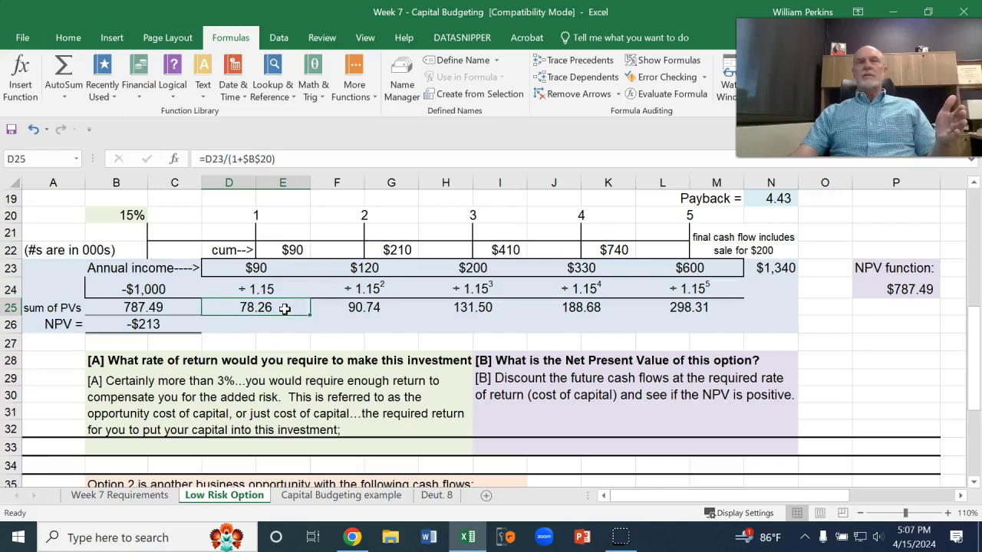
{"action": "left_click", "coordinate": [358, 289]}
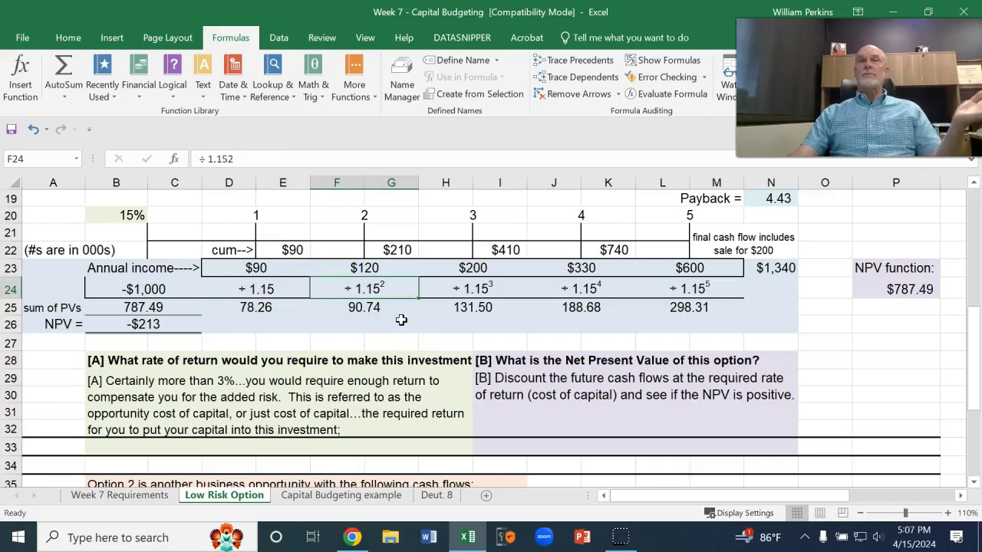
{"action": "left_click", "coordinate": [469, 288]}
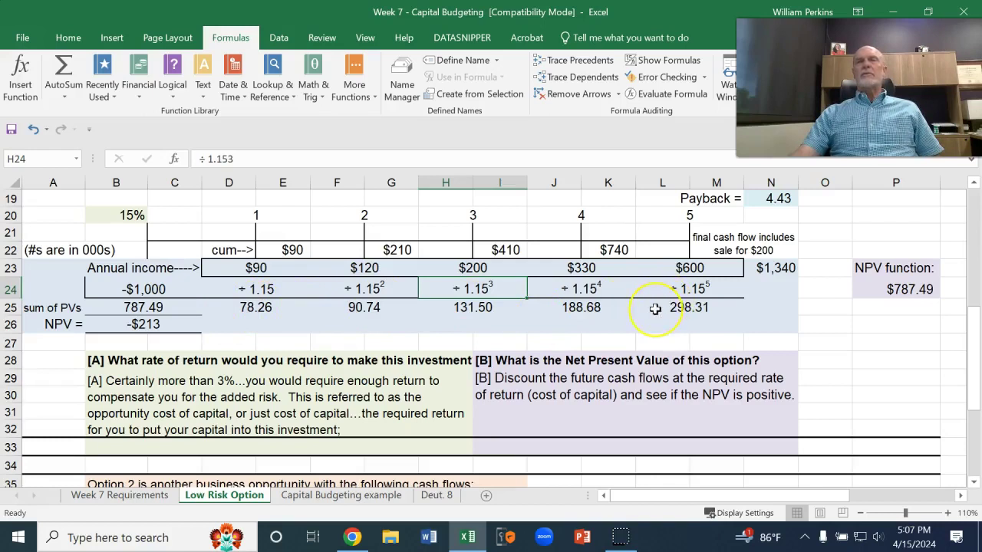
Compare the car wash option's sum of present values with its initial investment and inspect the NPV formula in B26
{"action": "left_click", "coordinate": [157, 308]}
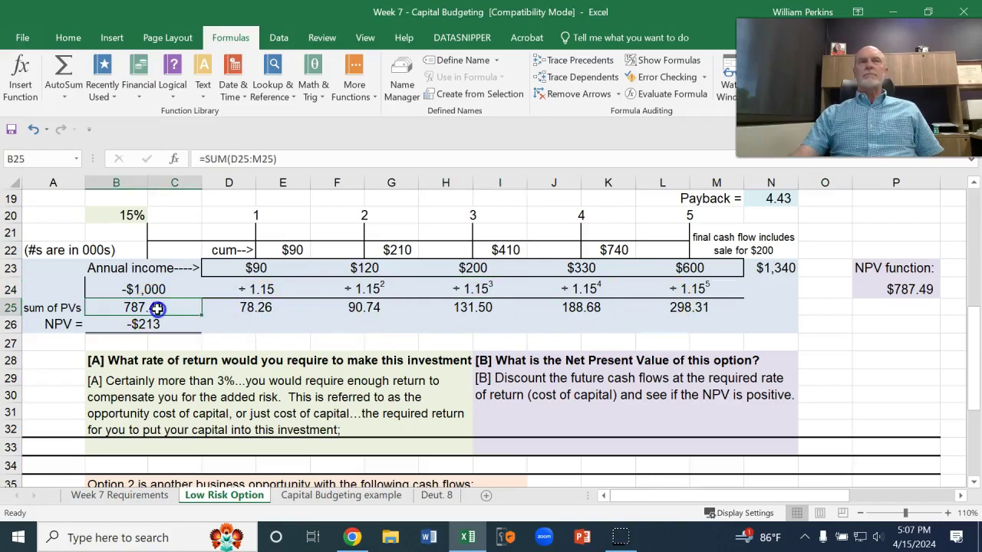
{"action": "left_click", "coordinate": [96, 306]}
{"action": "left_click", "coordinate": [106, 291]}
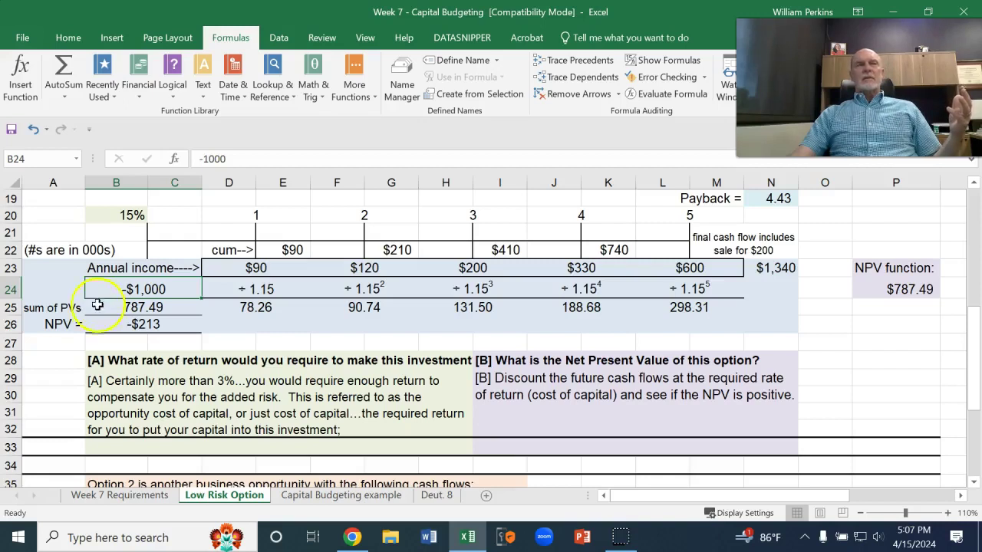
{"action": "left_click", "coordinate": [96, 306]}
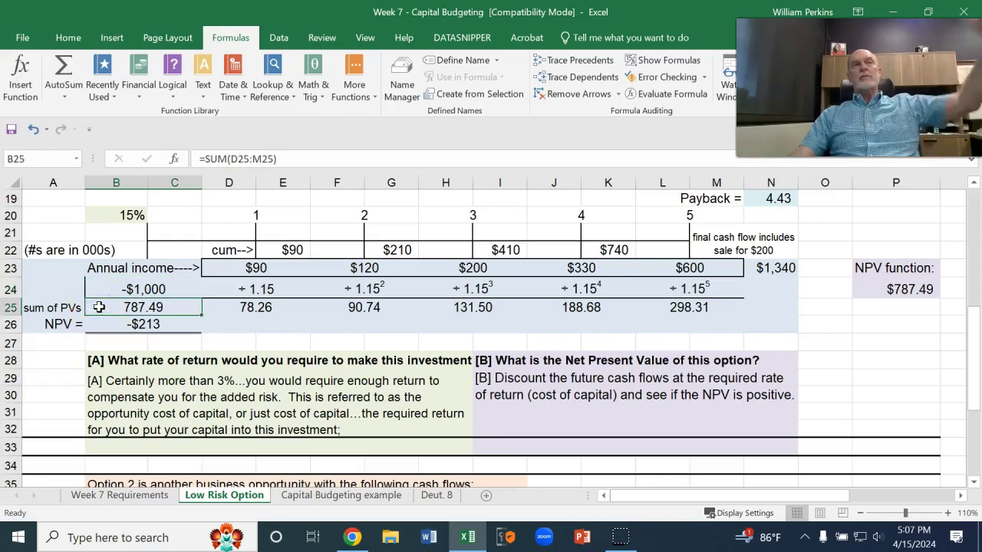
{"action": "left_click", "coordinate": [106, 289]}
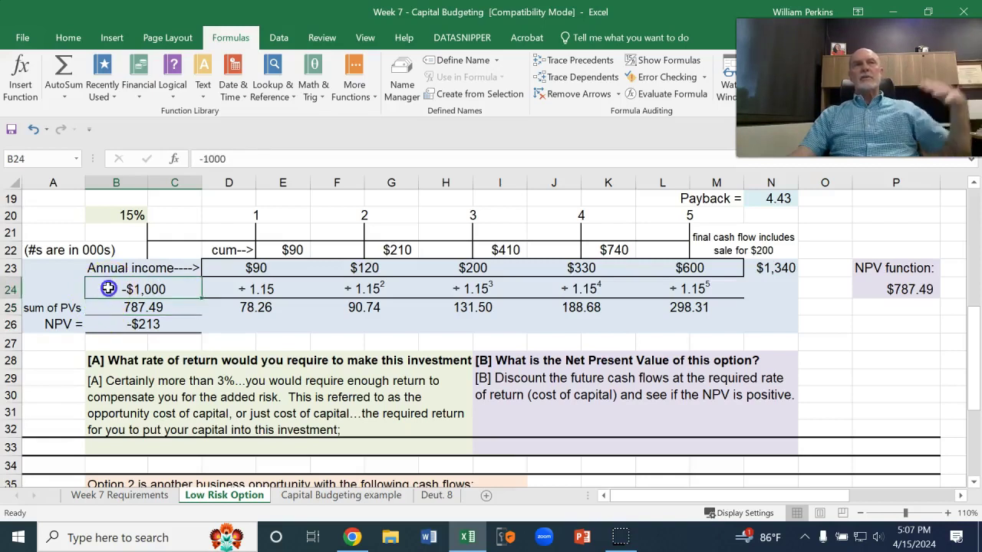
{"action": "left_click", "coordinate": [111, 324]}
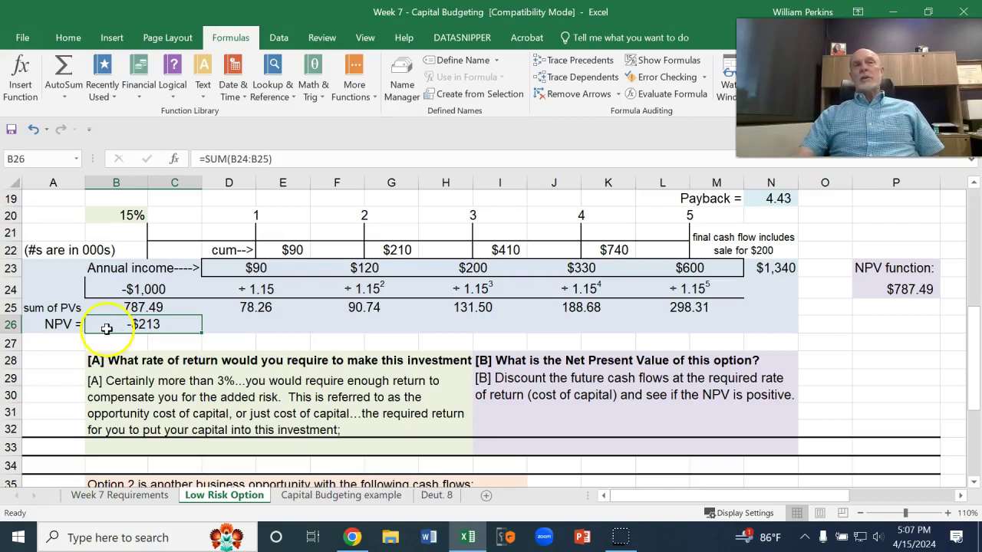
{"action": "left_click", "coordinate": [110, 328]}
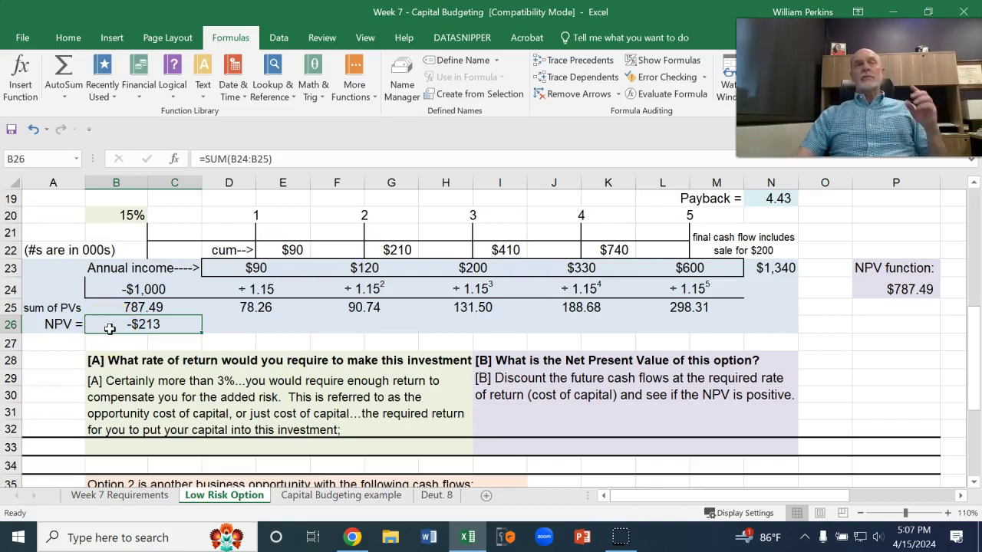
{"action": "left_click", "coordinate": [107, 285]}
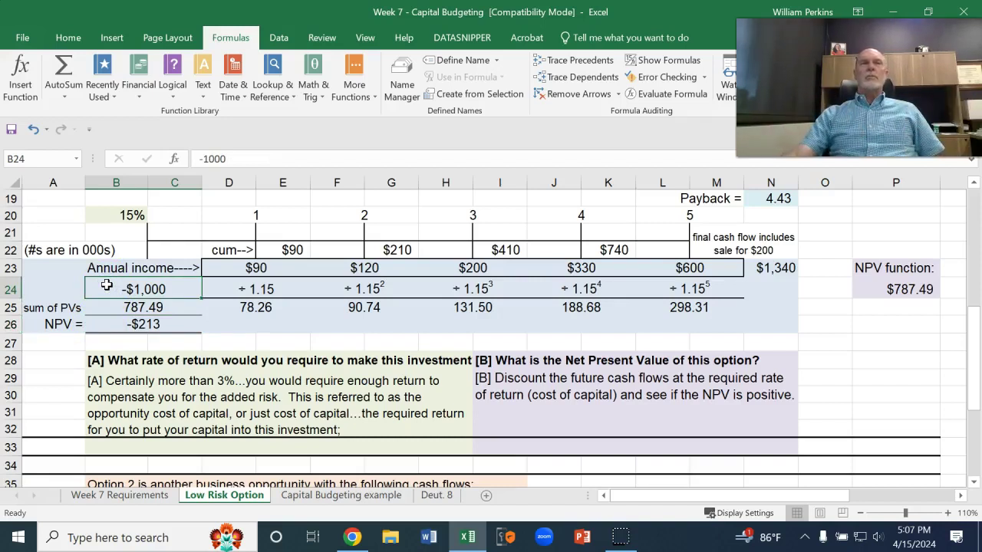
{"action": "left_click", "coordinate": [108, 307]}
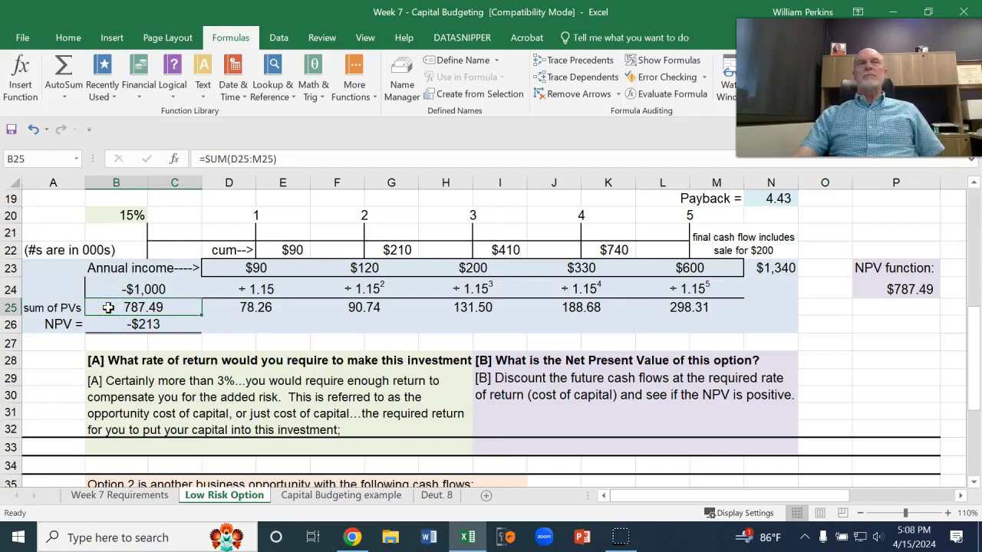
{"action": "left_click", "coordinate": [99, 324]}
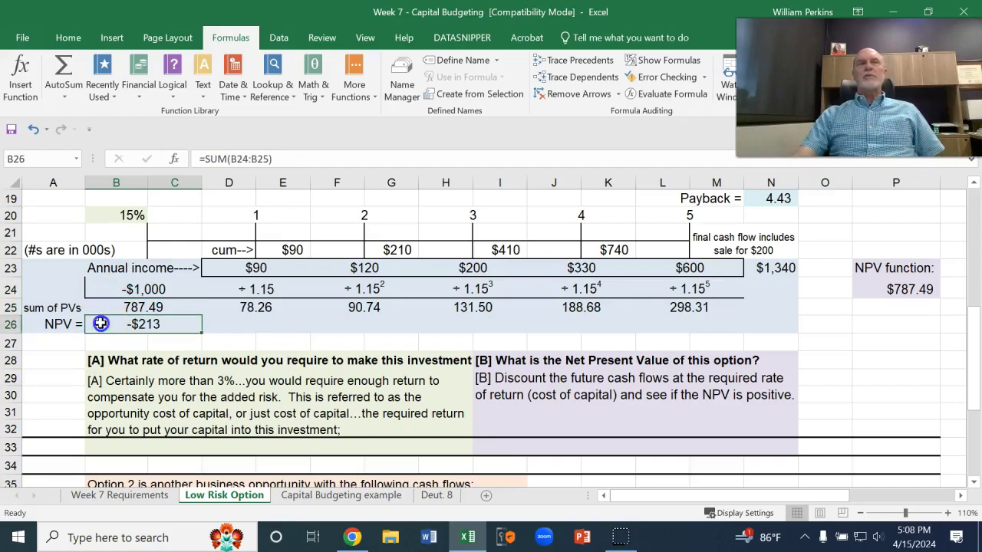
Review the car wash option's required rate of return, payback cell, initial investment, and annual income for years 1 to 3
{"action": "left_click", "coordinate": [102, 216]}
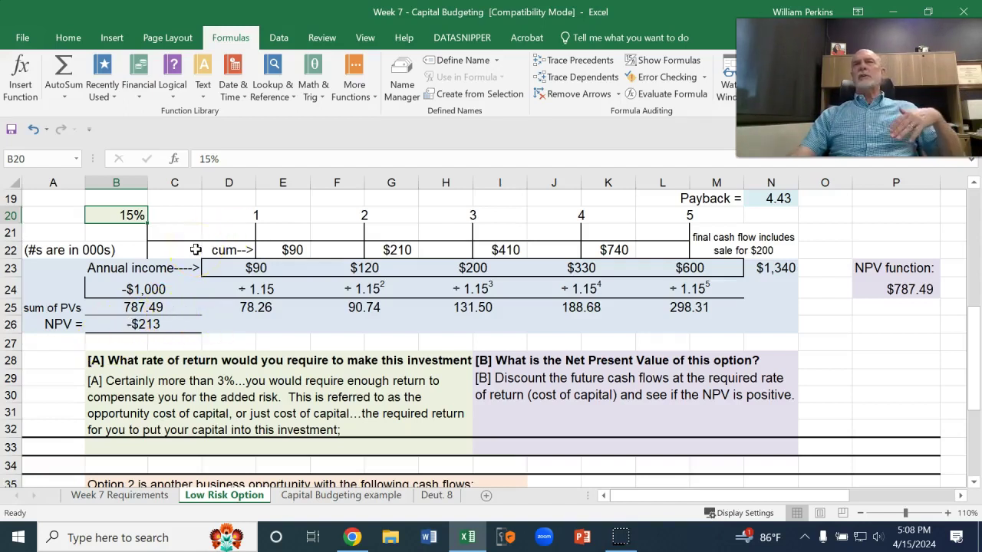
{"action": "left_click", "coordinate": [757, 201]}
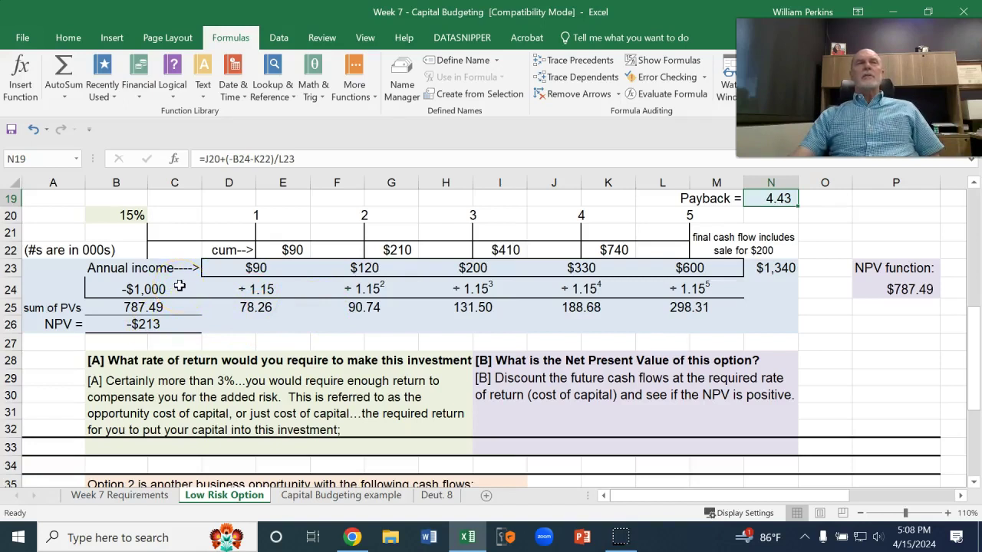
{"action": "left_click", "coordinate": [179, 286]}
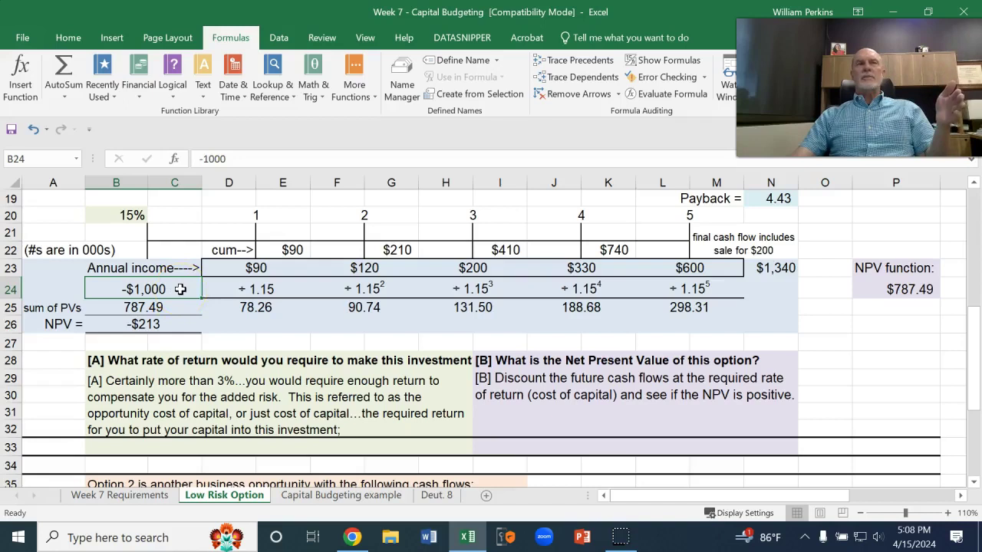
{"action": "left_click", "coordinate": [269, 269]}
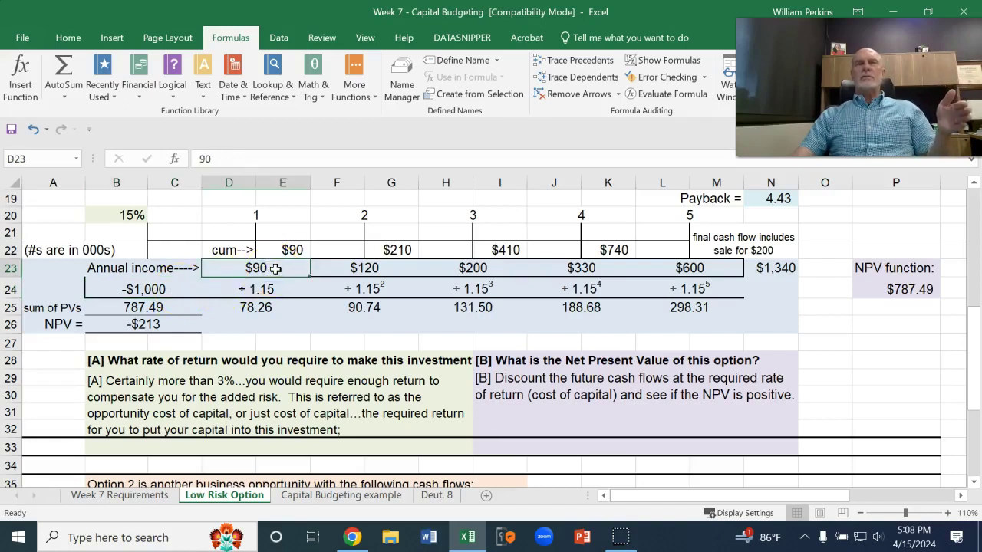
{"action": "left_click", "coordinate": [372, 269]}
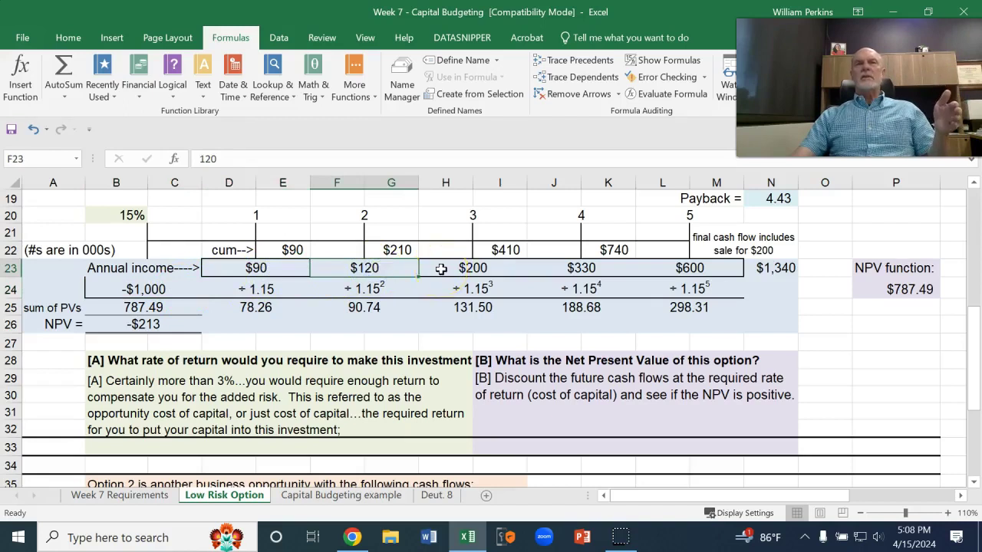
{"action": "left_click", "coordinate": [480, 269]}
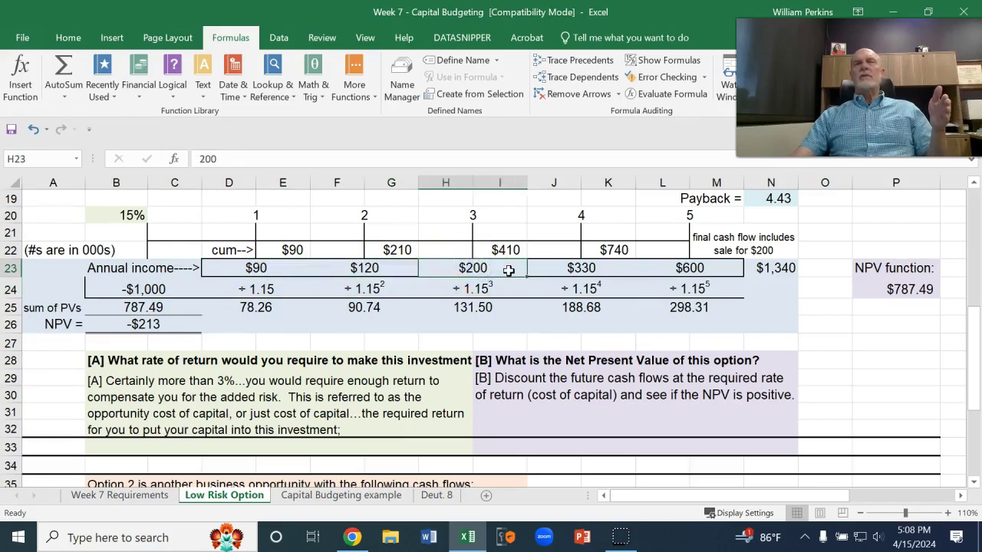
Examine the cumulative income through year 4, the year 5 income, and the cells referenced by the payback formula in N19
{"action": "left_click", "coordinate": [614, 250]}
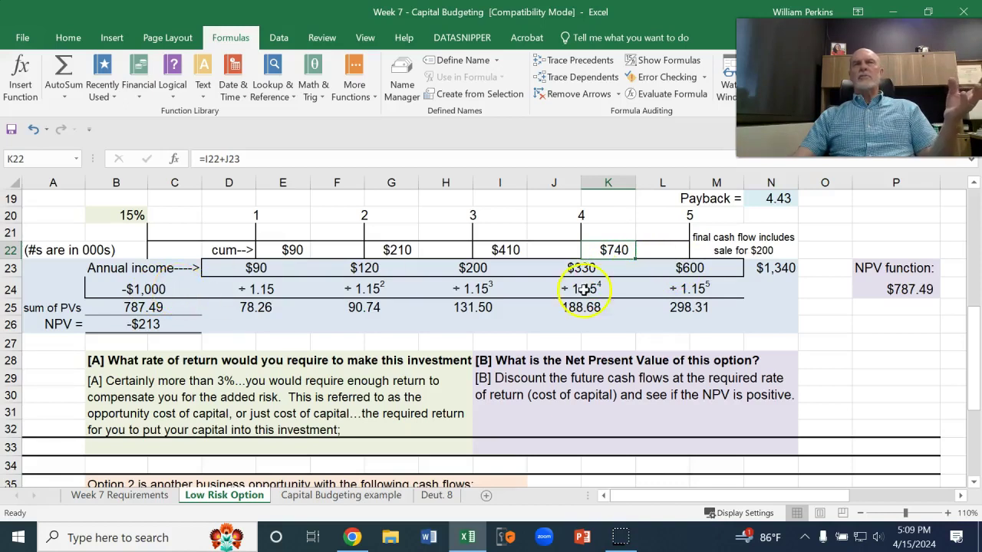
{"action": "left_click", "coordinate": [612, 253]}
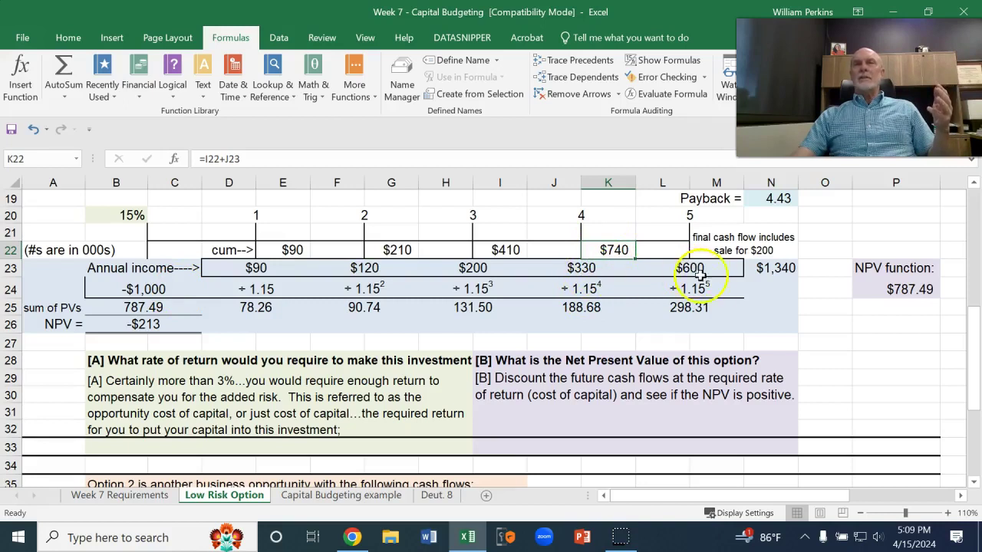
{"action": "left_click", "coordinate": [672, 270]}
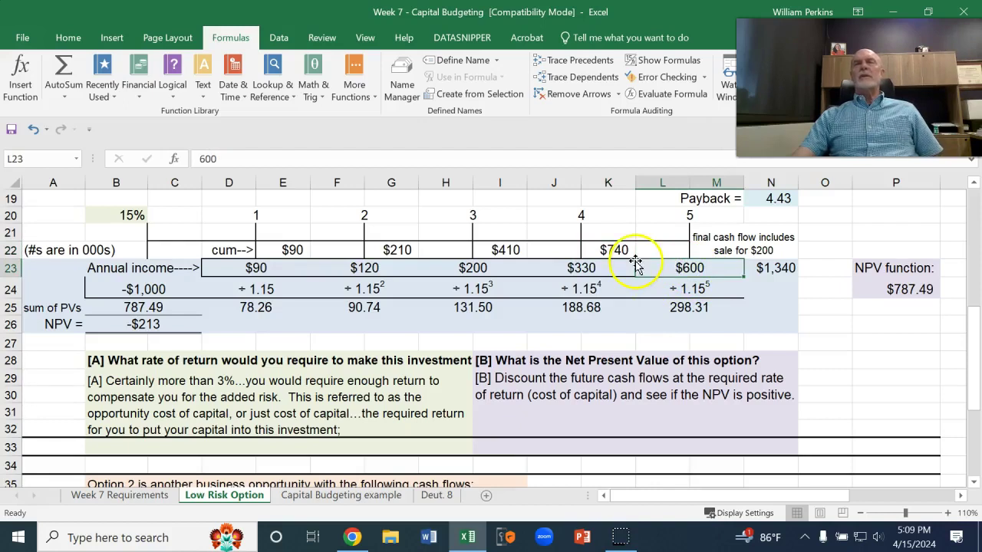
{"action": "double_click", "coordinate": [772, 199]}
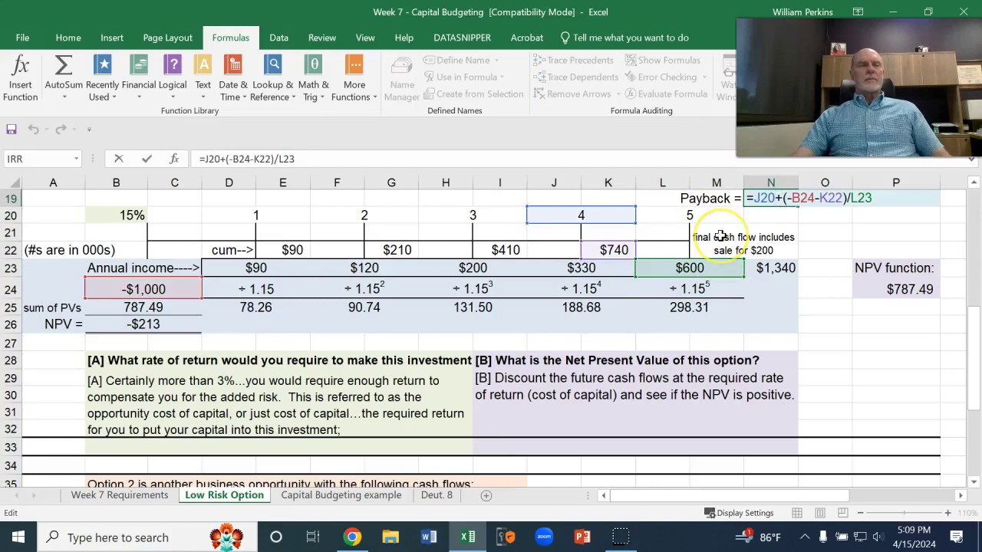
{"action": "key", "text": "Escape"}
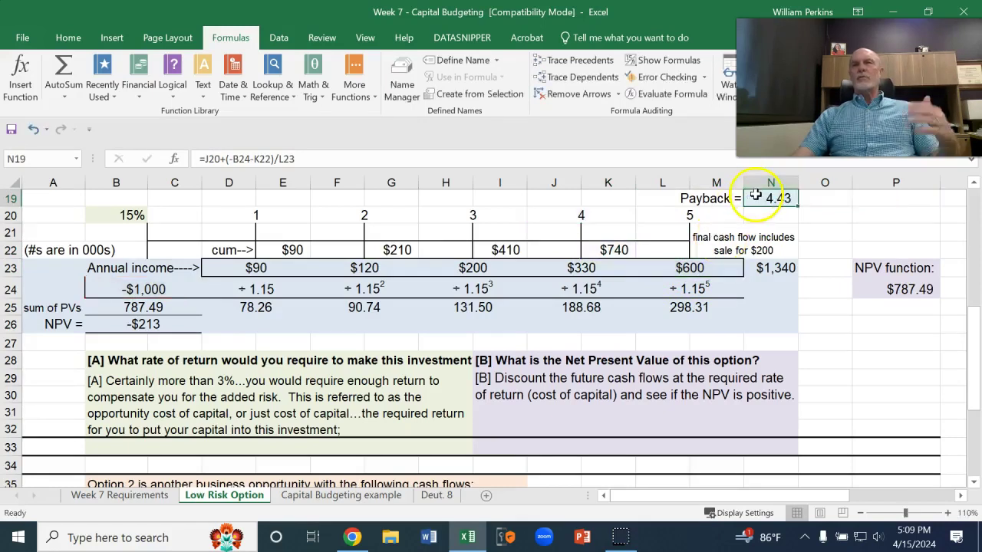
{"action": "left_click", "coordinate": [581, 215]}
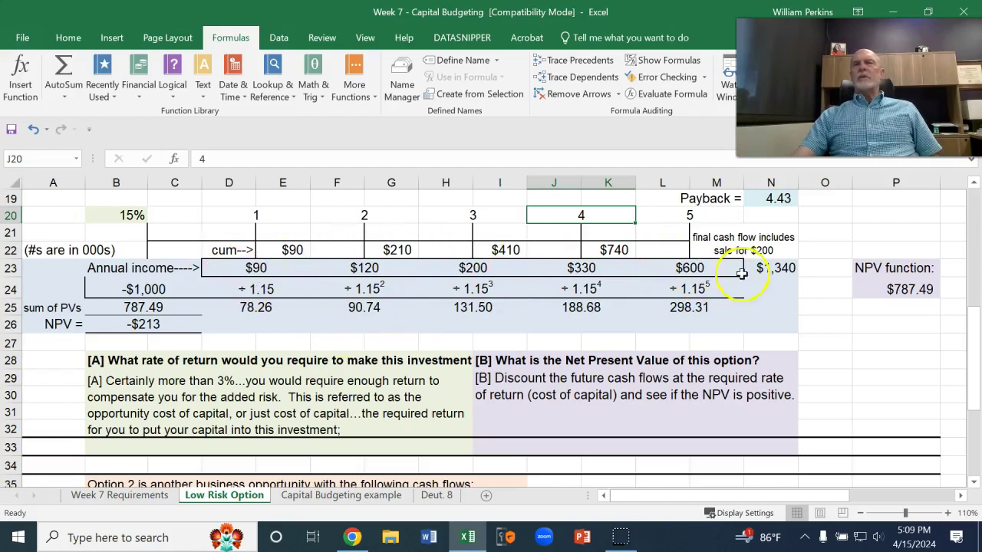
Insert an NPV function in P25 with B20 as its rate, keeping the cash flow rows uncovered by the dialog
{"action": "left_click", "coordinate": [880, 310]}
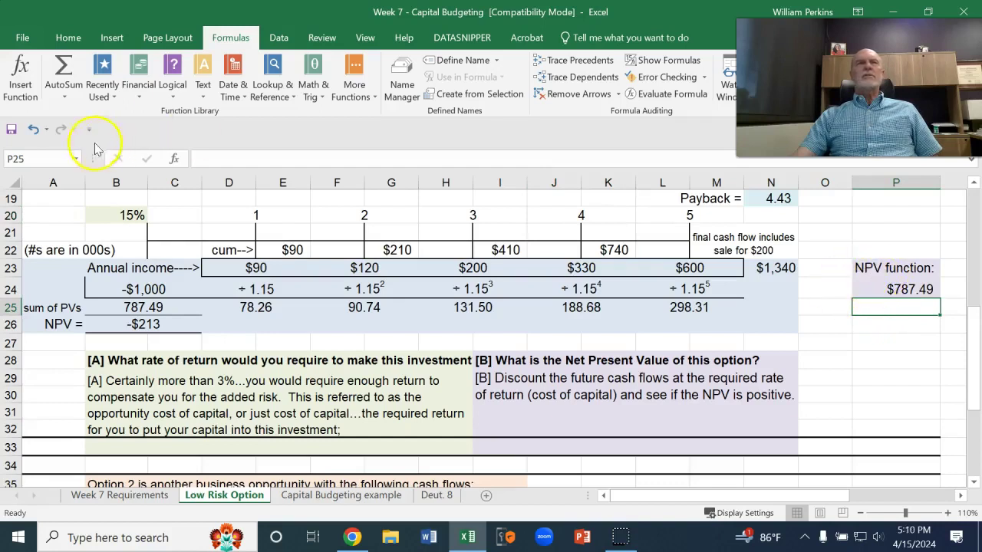
{"action": "left_click", "coordinate": [137, 66]}
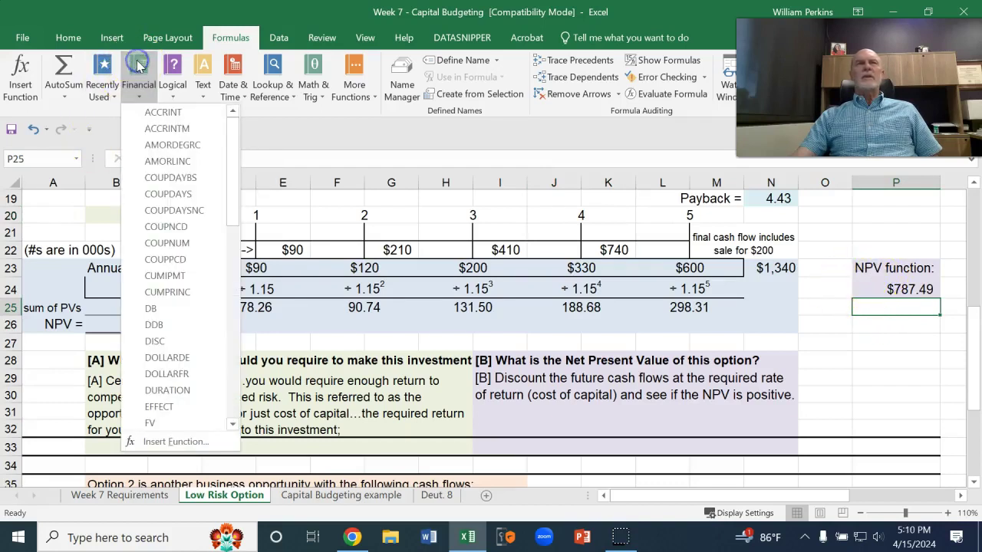
{"action": "scroll", "coordinate": [176, 215], "scroll_direction": "down", "scroll_amount": 2}
{"action": "scroll", "coordinate": [176, 215], "scroll_direction": "down", "scroll_amount": 2}
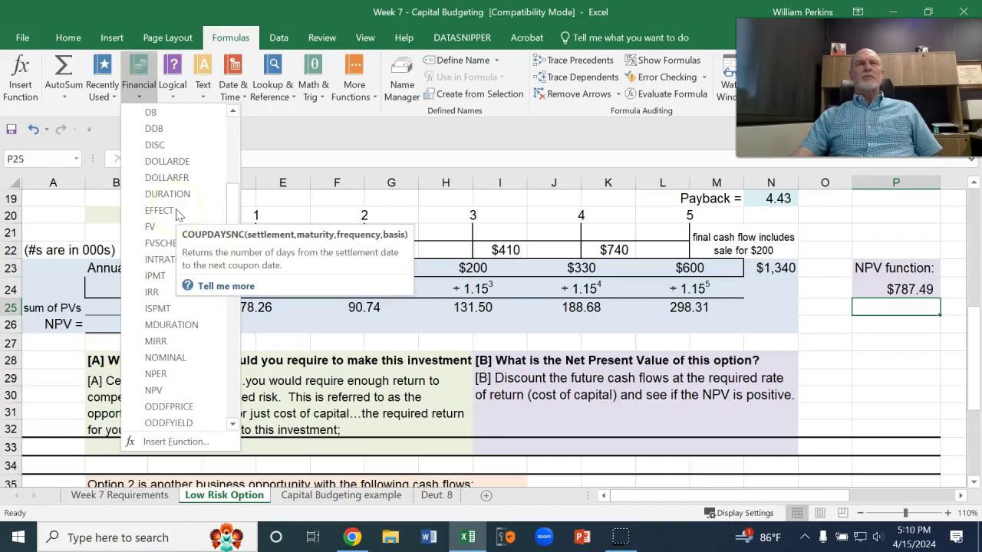
{"action": "left_click", "coordinate": [155, 390]}
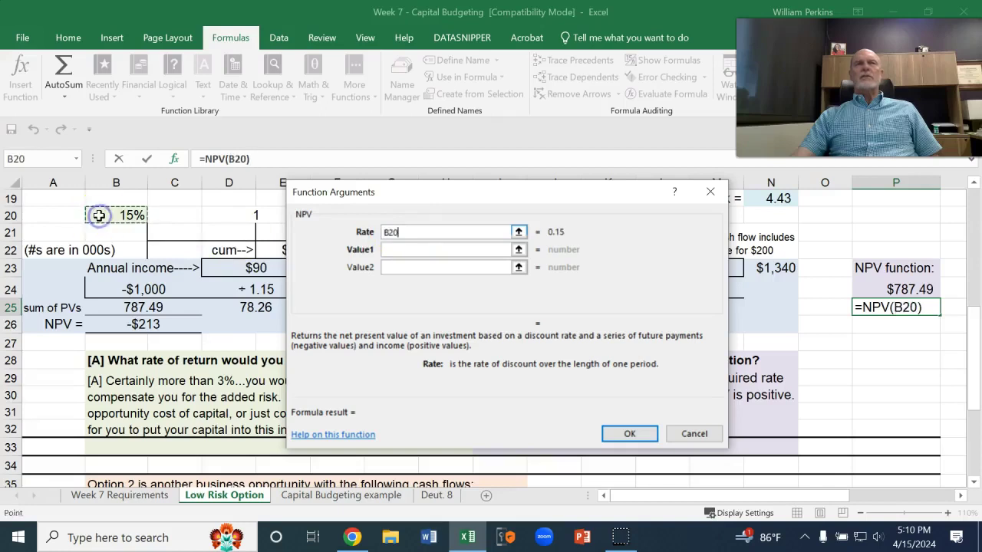
{"action": "left_click", "coordinate": [490, 195]}
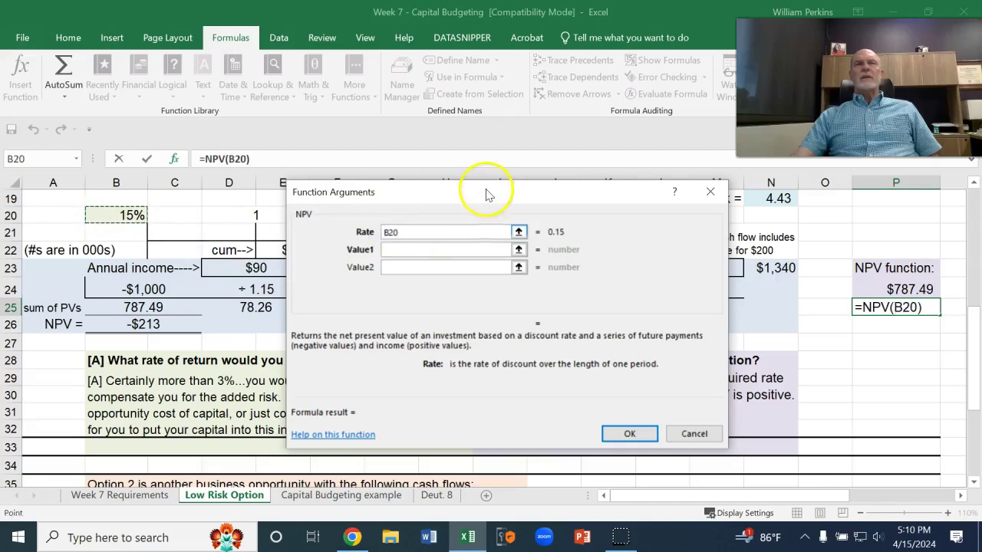
{"action": "left_click_drag", "start_coordinate": [485, 194], "coordinate": [480, 307]}
{"action": "left_click", "coordinate": [419, 345]}
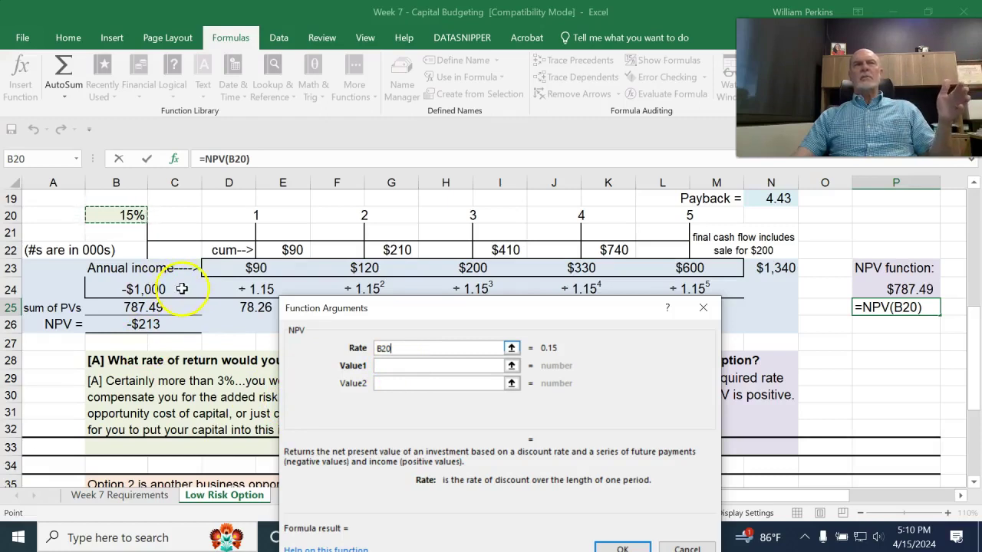
{"action": "left_click", "coordinate": [239, 268]}
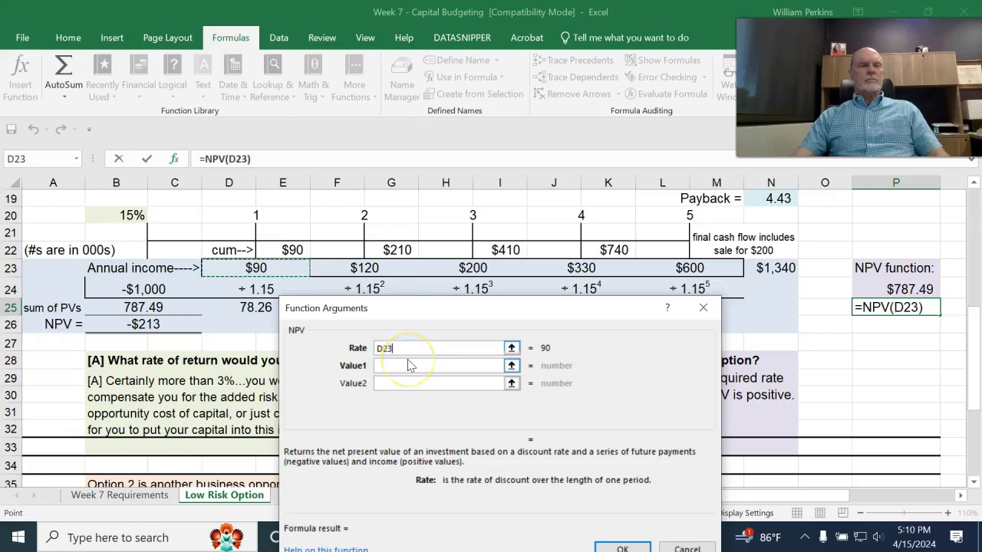
{"action": "left_click", "coordinate": [414, 350]}
{"action": "key", "text": "BackSpace"}
{"action": "key", "text": "BackSpace"}
{"action": "key", "text": "BackSpace"}
{"action": "left_click", "coordinate": [112, 217]}
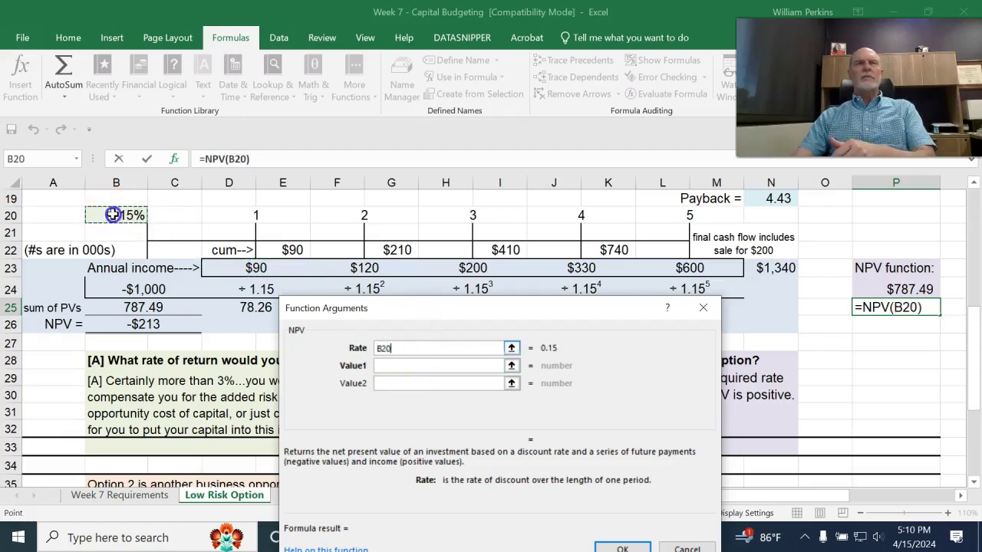
Set the NPV function's first two cash flows to the year 1 and year 2 incomes in D23 and F23
{"action": "left_click", "coordinate": [396, 365]}
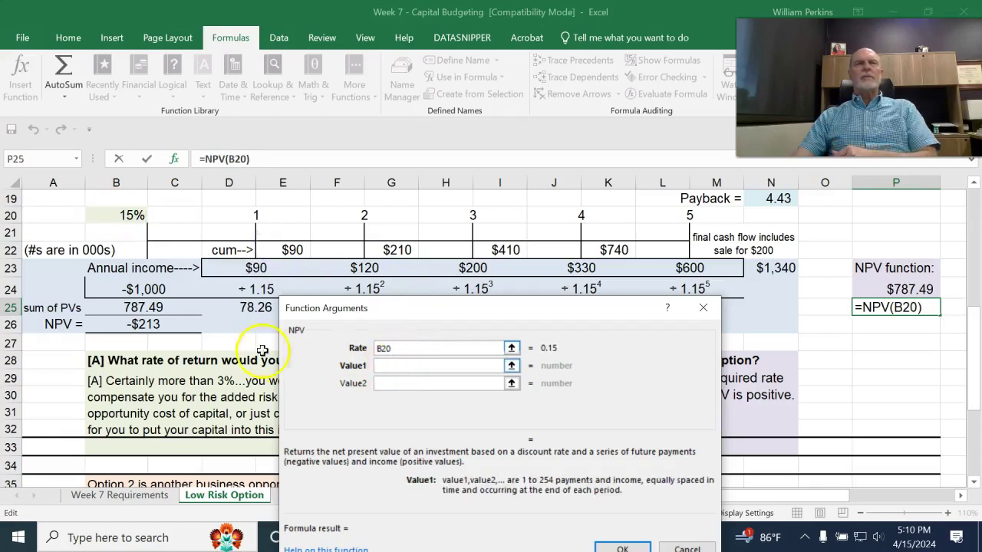
{"action": "left_click", "coordinate": [257, 268]}
{"action": "left_click", "coordinate": [411, 313]}
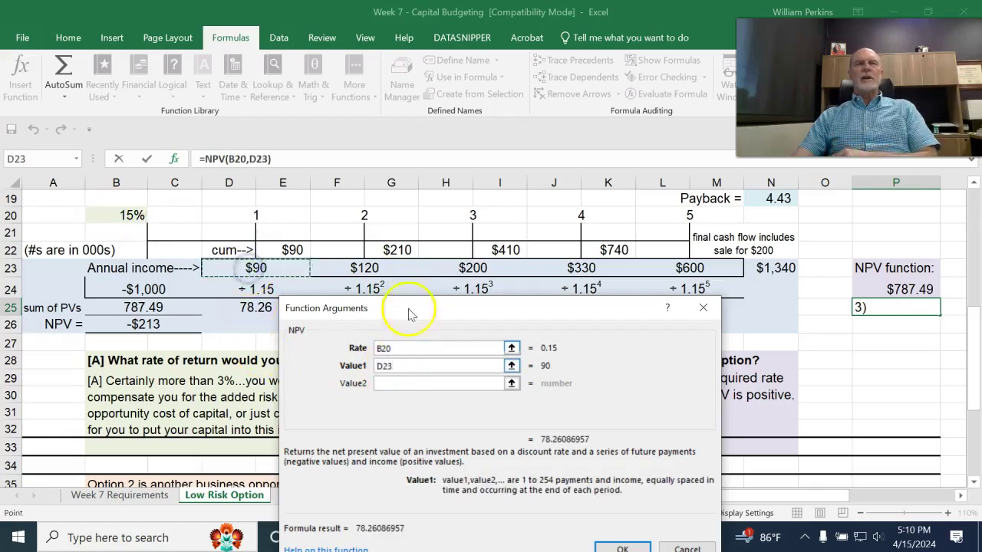
{"action": "left_click", "coordinate": [407, 381]}
{"action": "left_click", "coordinate": [369, 268]}
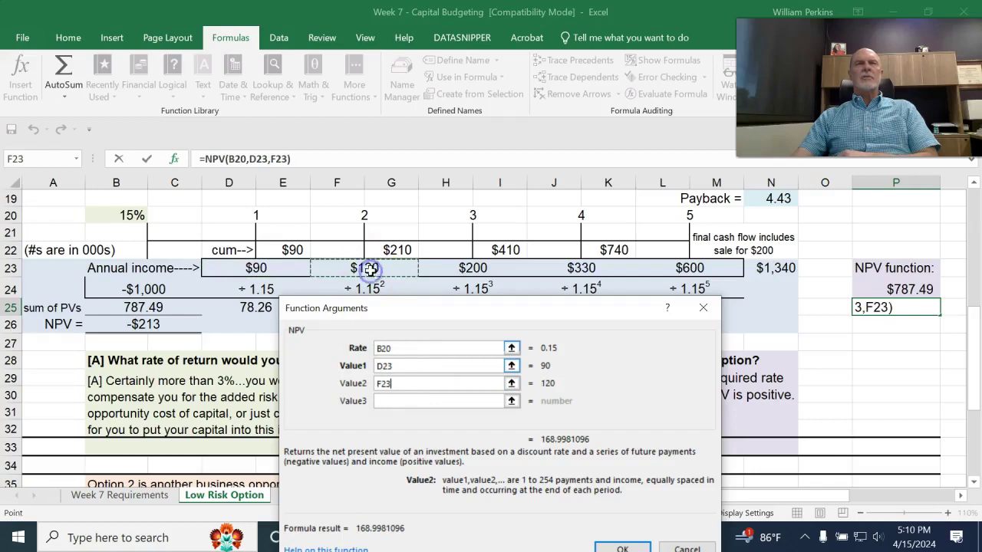
Add the incomes for years 3 to 5 in H23, J23 and L23 as further cash flows and complete the NPV formula
{"action": "left_click", "coordinate": [432, 402]}
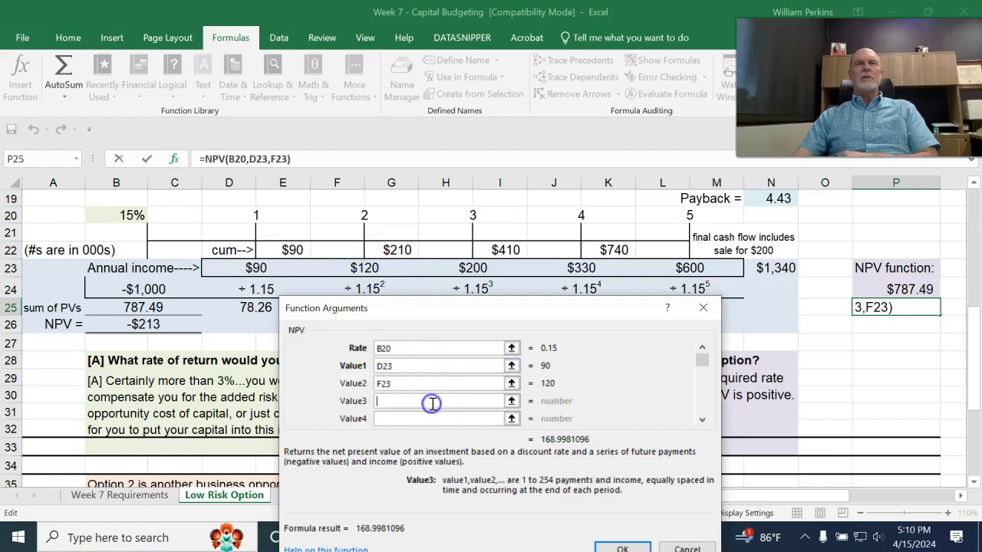
{"action": "left_click", "coordinate": [473, 270]}
{"action": "left_click", "coordinate": [442, 419]}
{"action": "left_click", "coordinate": [583, 270]}
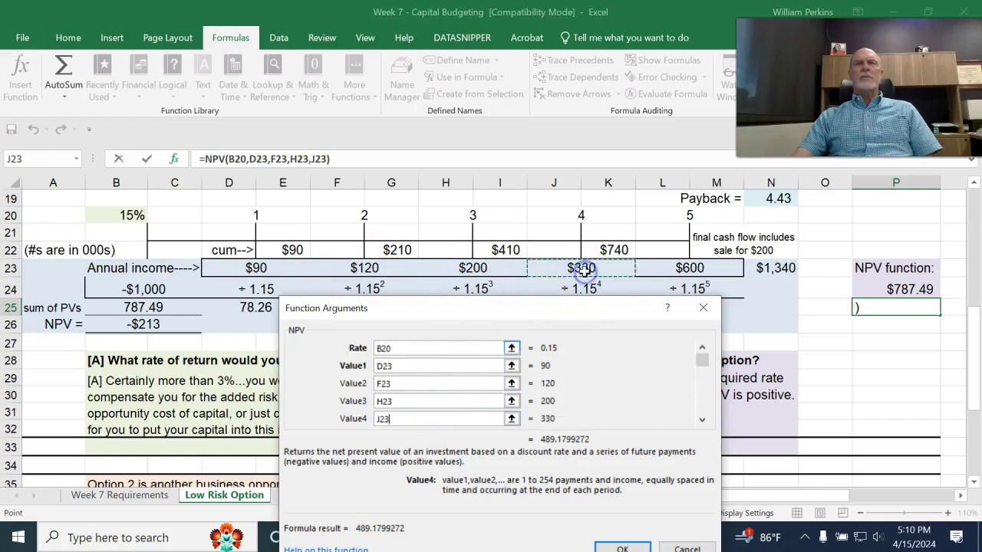
{"action": "left_click", "coordinate": [702, 420]}
{"action": "left_click", "coordinate": [461, 418]}
{"action": "left_click", "coordinate": [691, 268]}
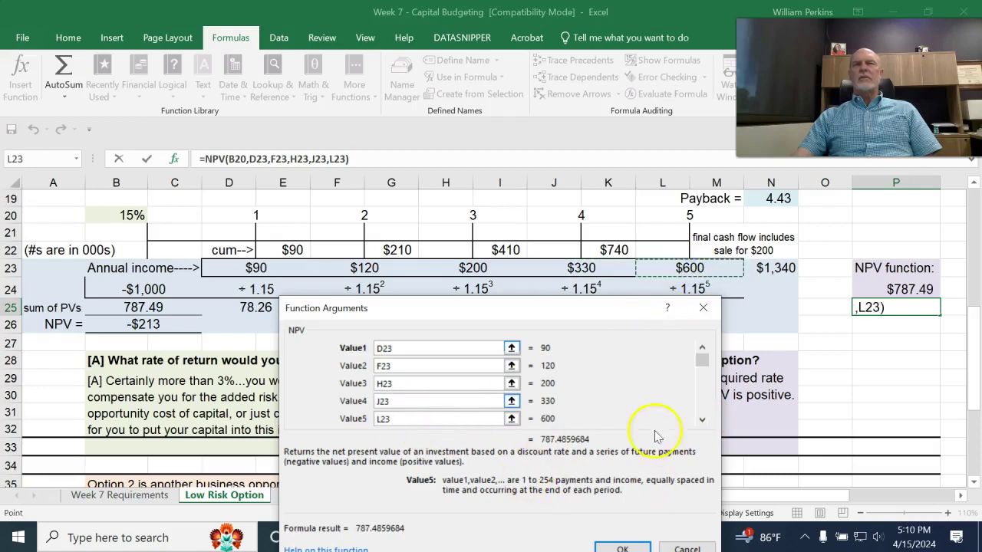
{"action": "left_click", "coordinate": [621, 549]}
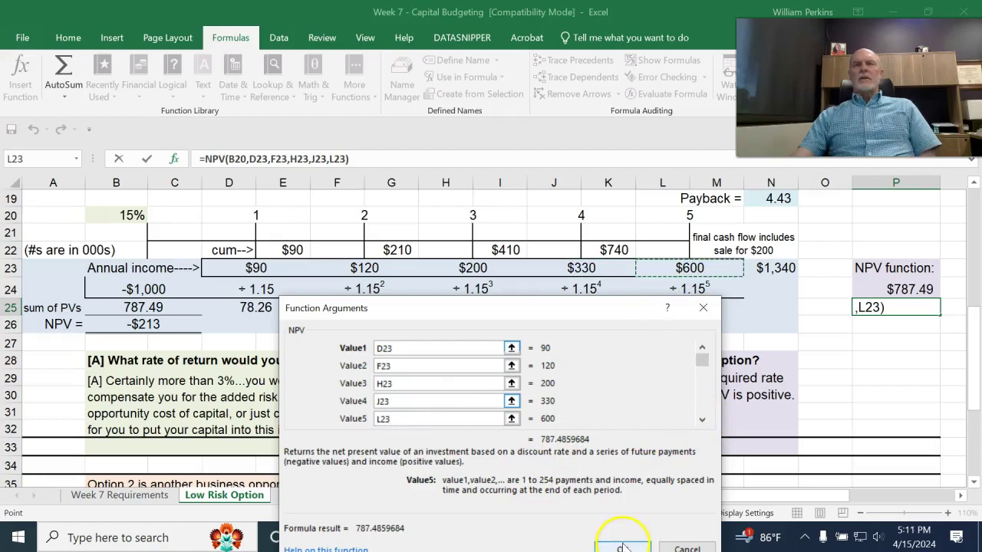
Compare the NPV function result in P25 with the present values in row 25, and clear P25
{"action": "left_click", "coordinate": [865, 319]}
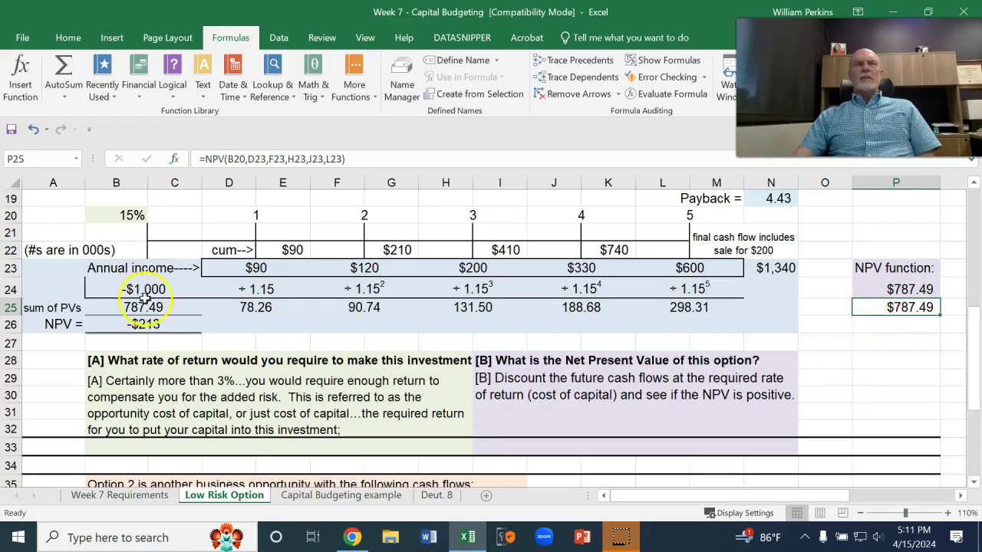
{"action": "left_click_drag", "start_coordinate": [153, 307], "coordinate": [645, 300]}
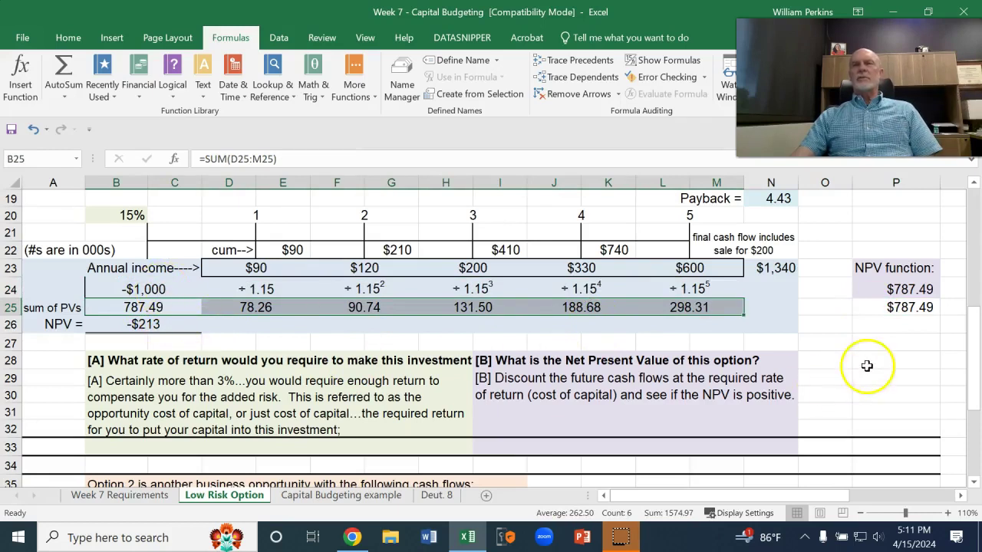
{"action": "left_click", "coordinate": [873, 309]}
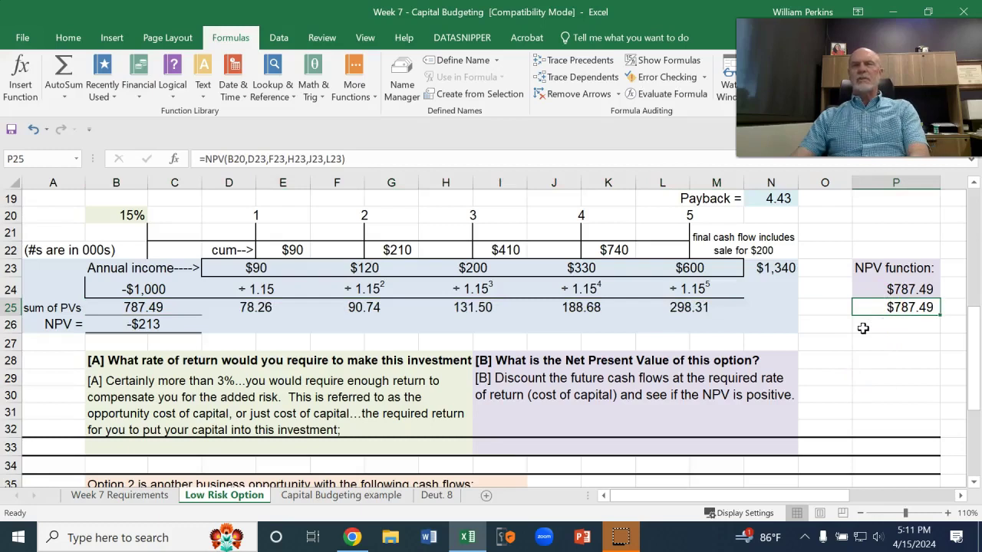
{"action": "key", "text": "Delete"}
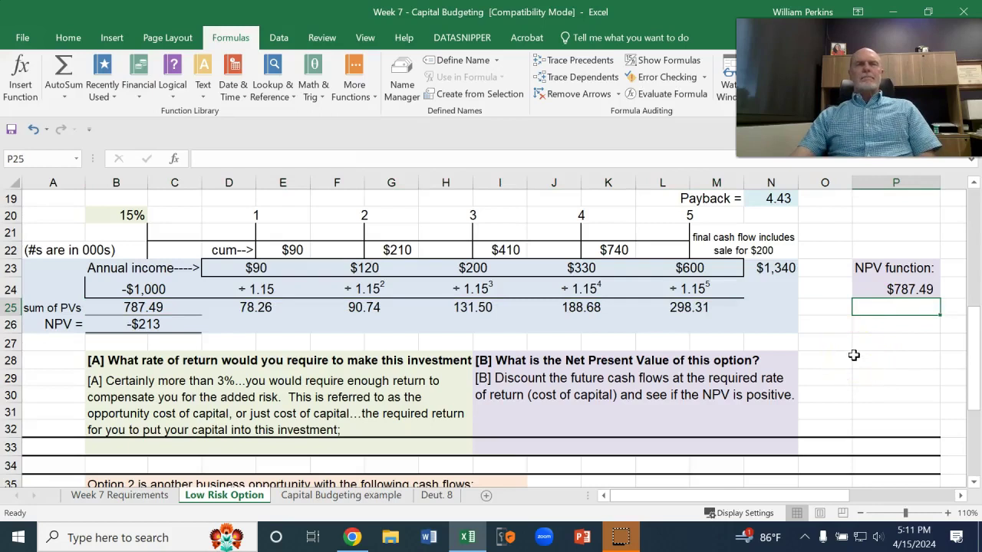
Examine Option 2's initial investment in B41 and its annual incomes in row 40
{"action": "scroll", "coordinate": [854, 355], "scroll_direction": "down", "scroll_amount": 4}
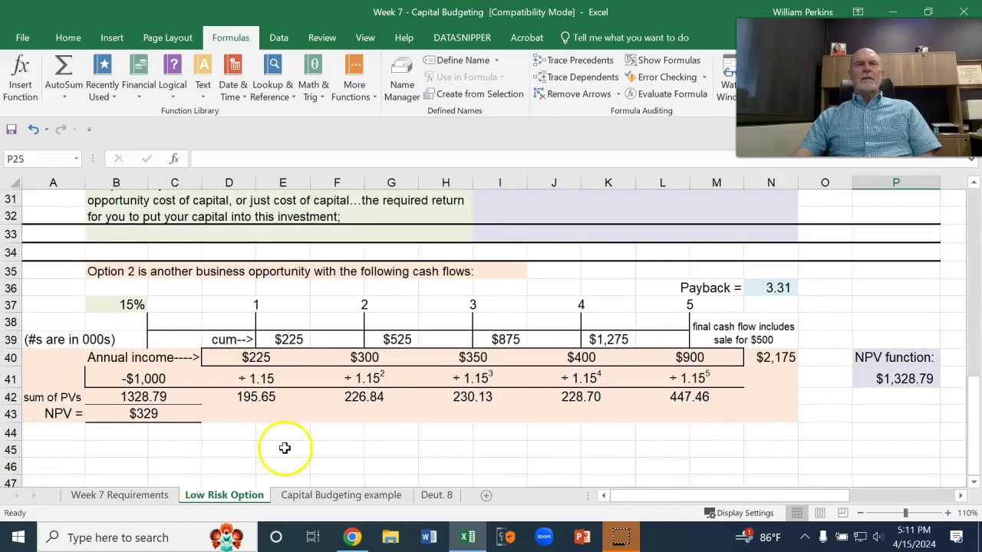
{"action": "left_click", "coordinate": [139, 379]}
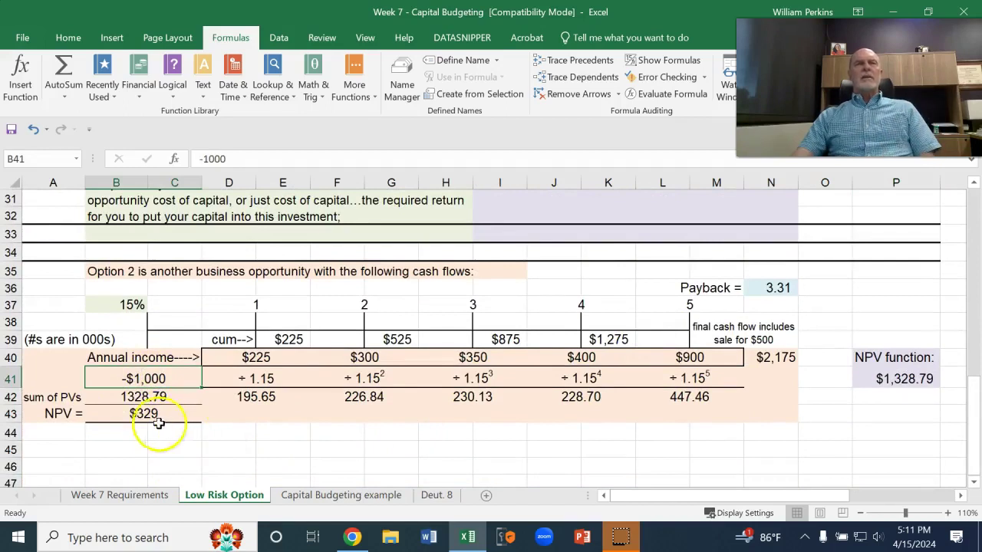
{"action": "left_click", "coordinate": [262, 359]}
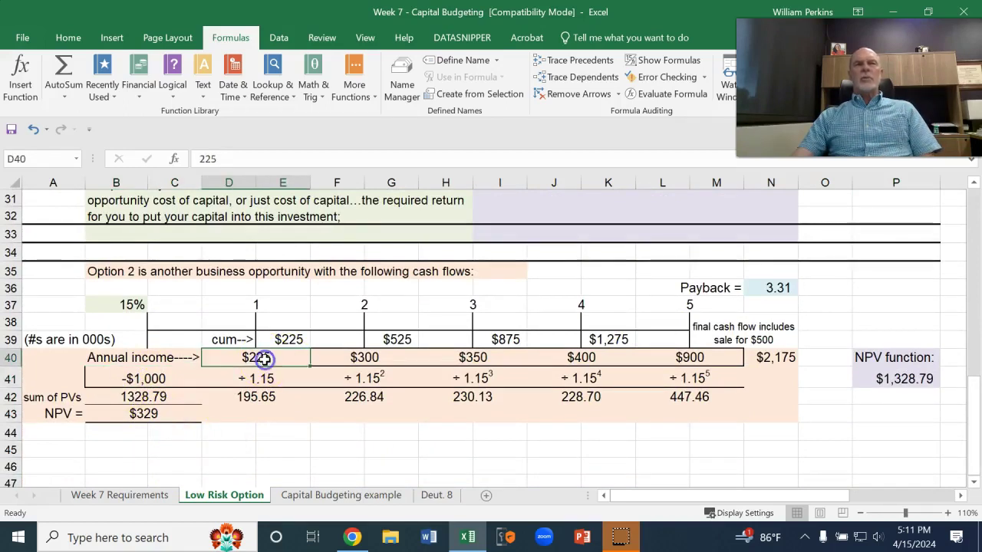
{"action": "left_click", "coordinate": [361, 358]}
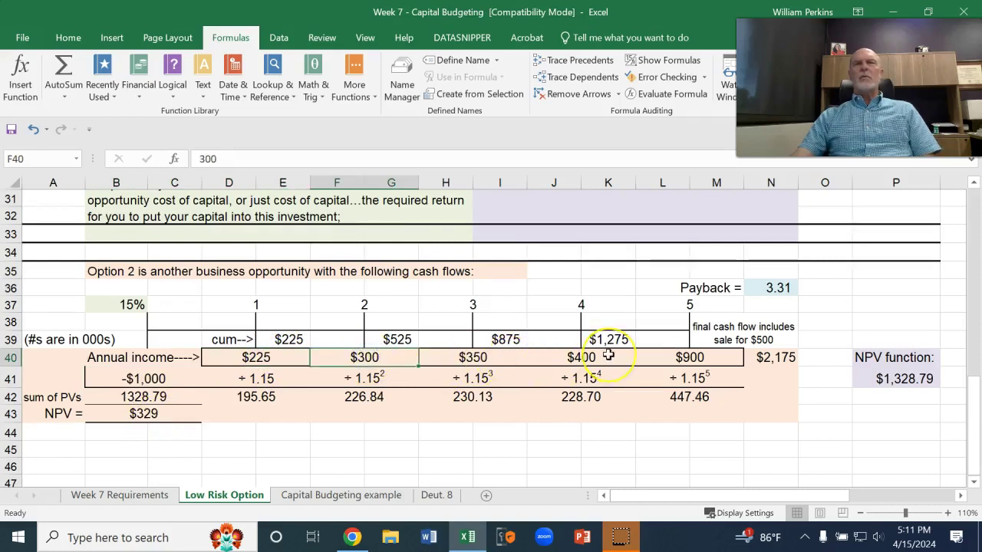
{"action": "left_click", "coordinate": [711, 357]}
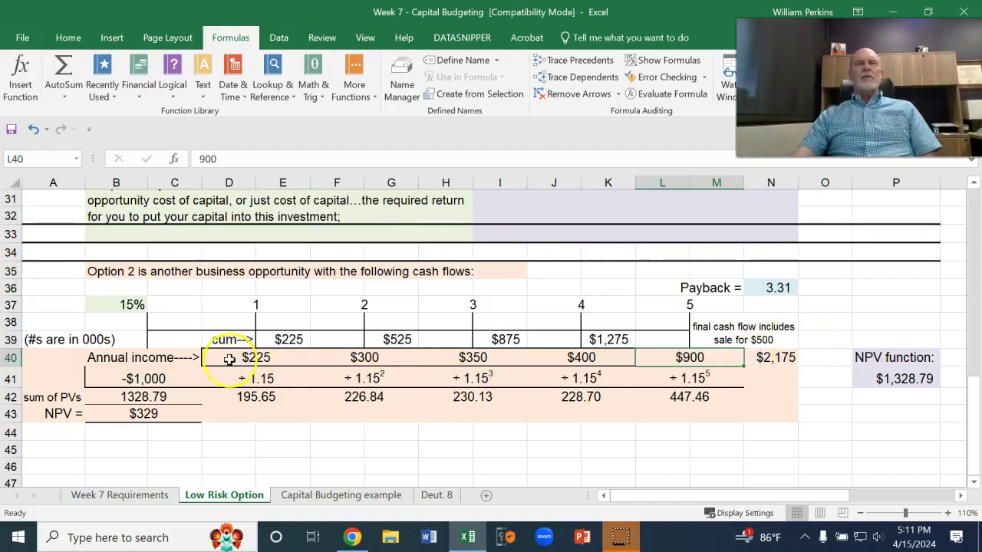
Review Option 2's full row of annual incomes and inspect the formula for the cumulative total in N40
{"action": "left_click_drag", "start_coordinate": [228, 359], "coordinate": [738, 355]}
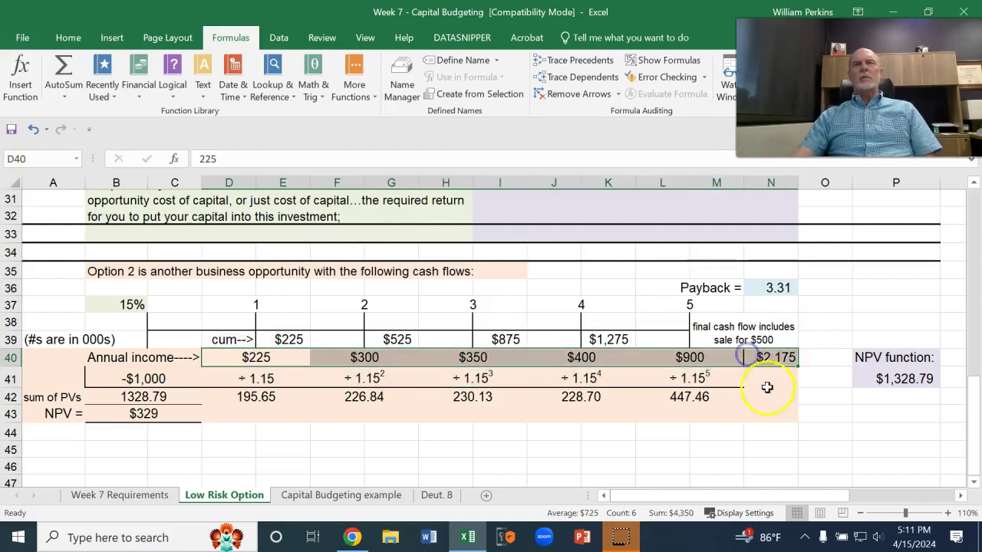
{"action": "left_click", "coordinate": [771, 357]}
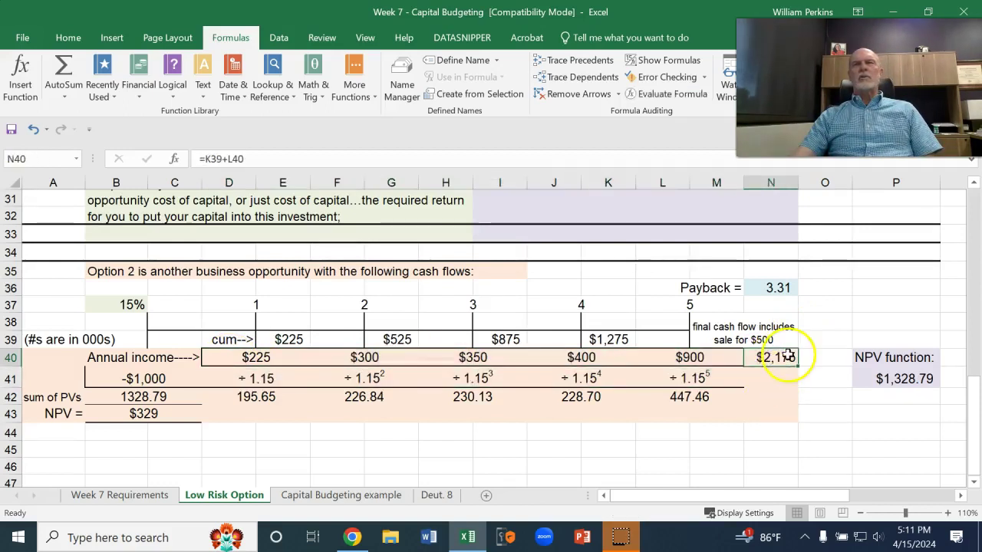
{"action": "double_click", "coordinate": [779, 358]}
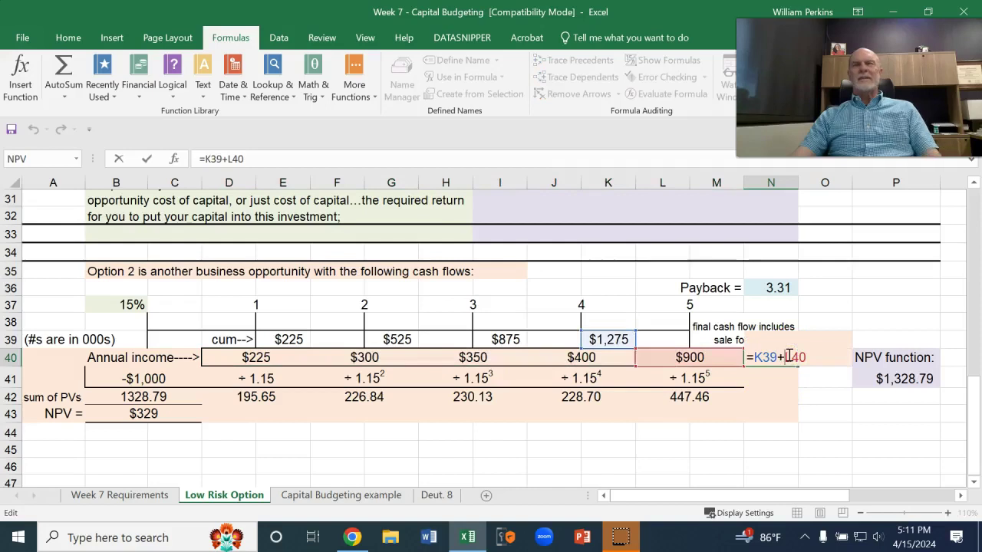
{"action": "key", "text": "Escape"}
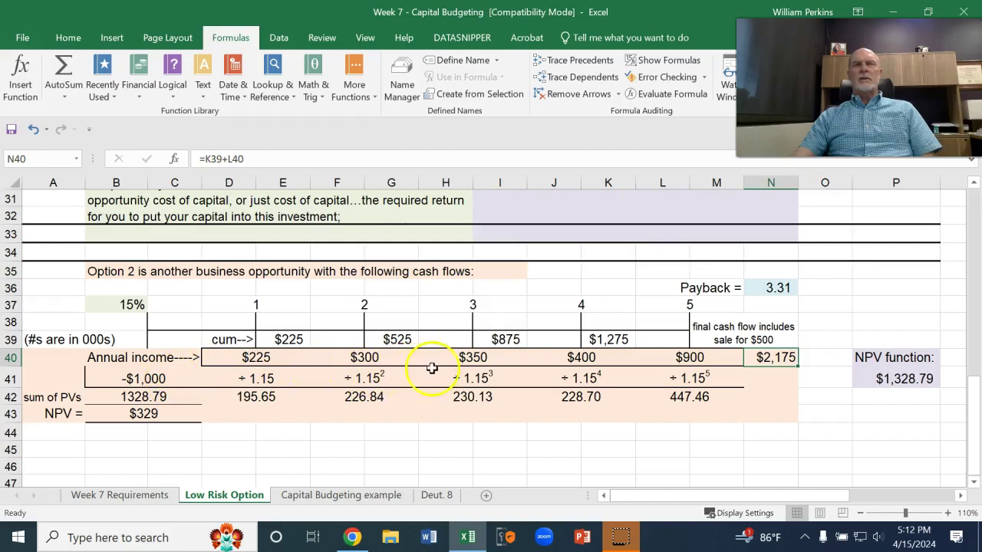
Check Option 2's cumulative income through year 3 in I39 and inspect the payback formula in N36
{"action": "left_click", "coordinate": [502, 337]}
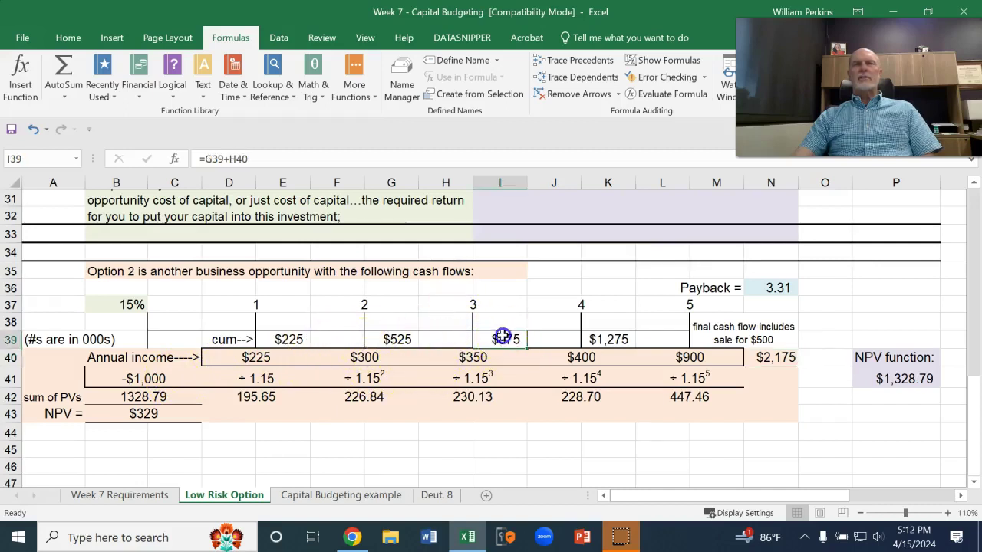
{"action": "double_click", "coordinate": [757, 289]}
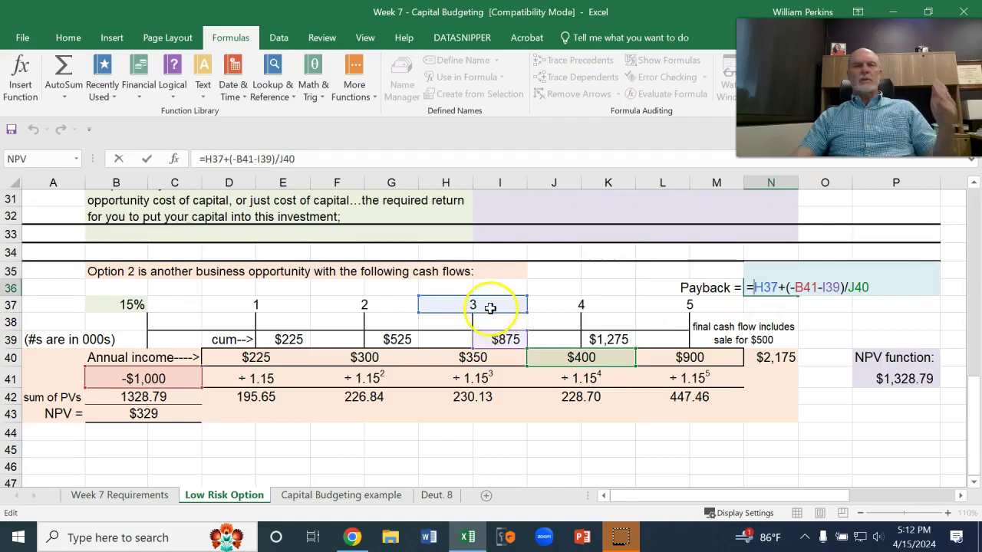
{"action": "key", "text": "Escape"}
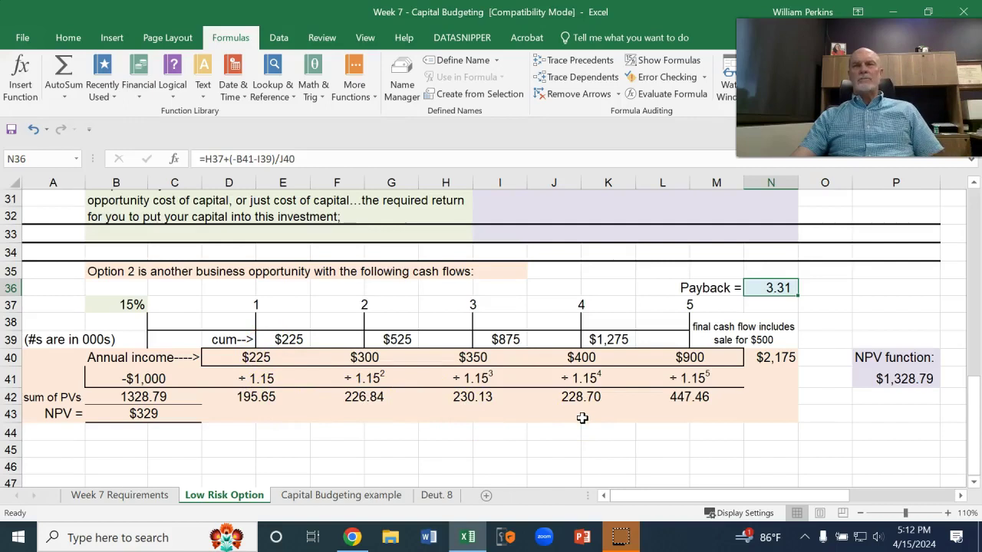
Insert an NPV function in P42 with B37 as its rate, keeping Option 2's income row uncovered by the dialog
{"action": "left_click", "coordinate": [896, 398]}
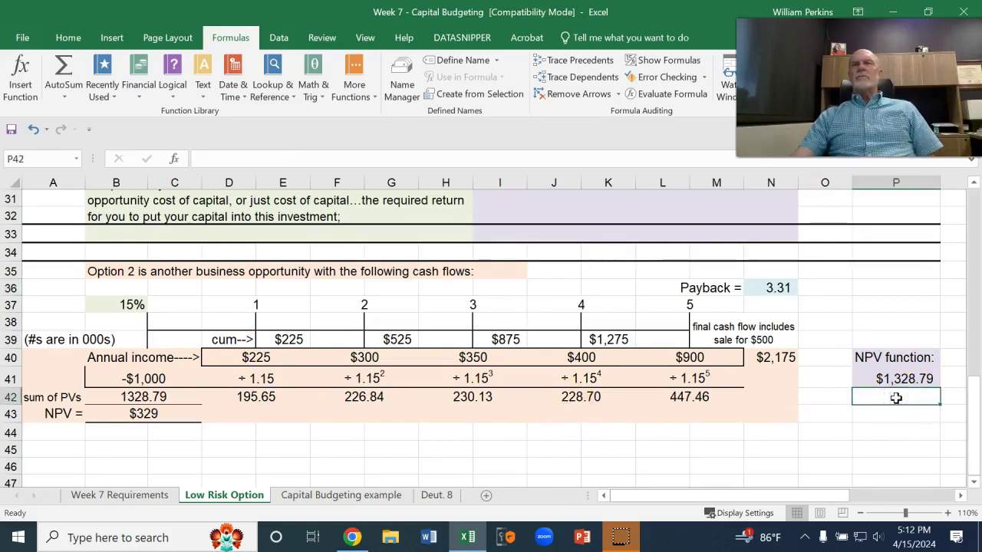
{"action": "left_click", "coordinate": [138, 69]}
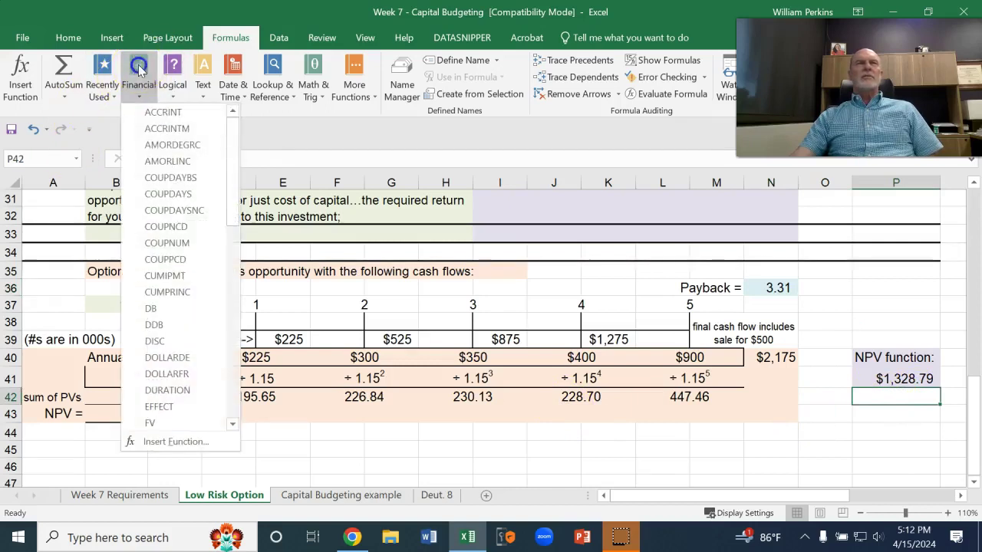
{"action": "scroll", "coordinate": [208, 293], "scroll_direction": "down", "scroll_amount": 4}
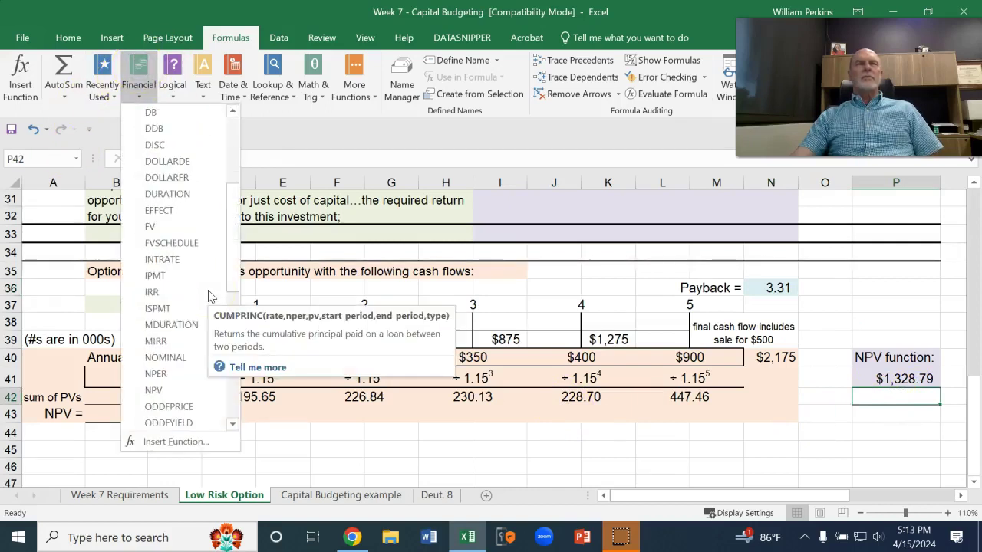
{"action": "left_click", "coordinate": [184, 391]}
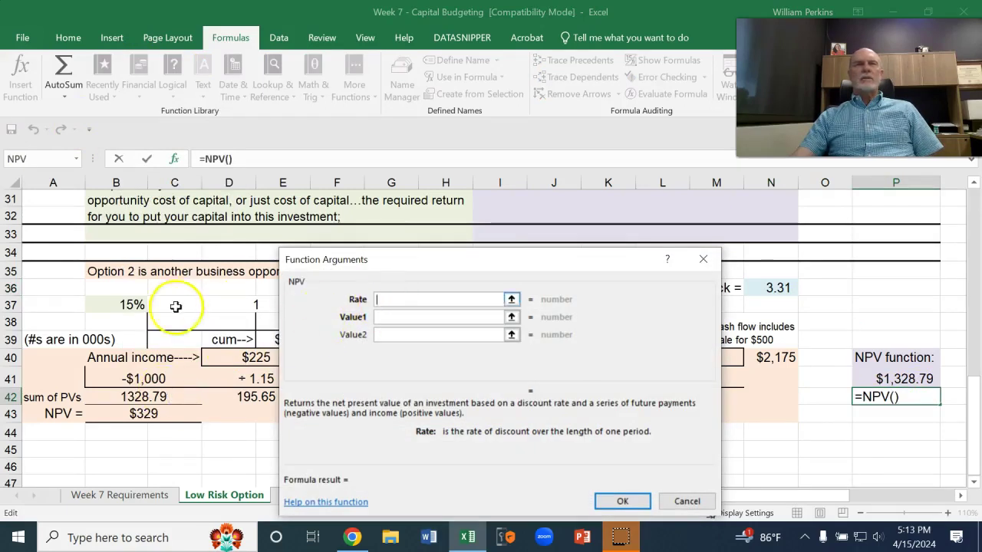
{"action": "left_click", "coordinate": [108, 305]}
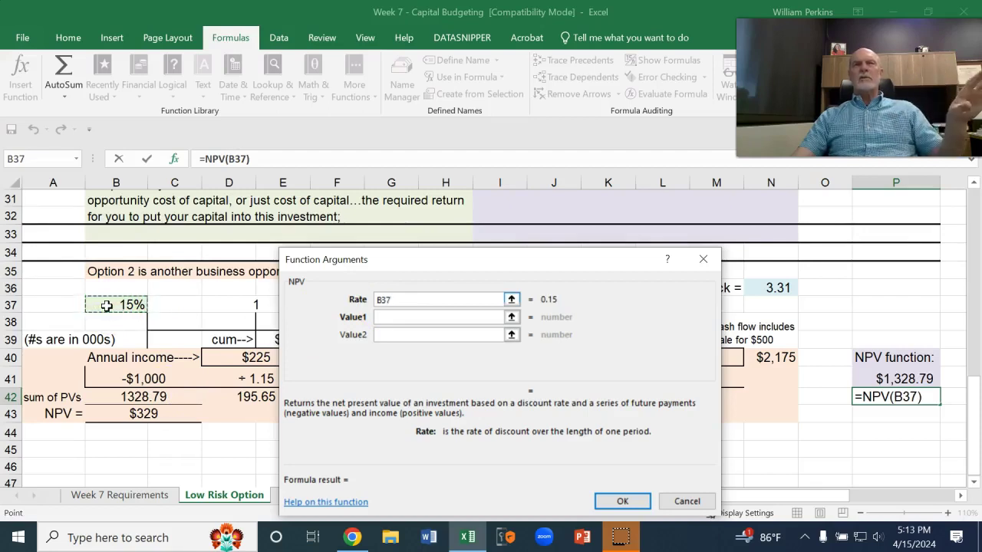
{"action": "left_click", "coordinate": [404, 315]}
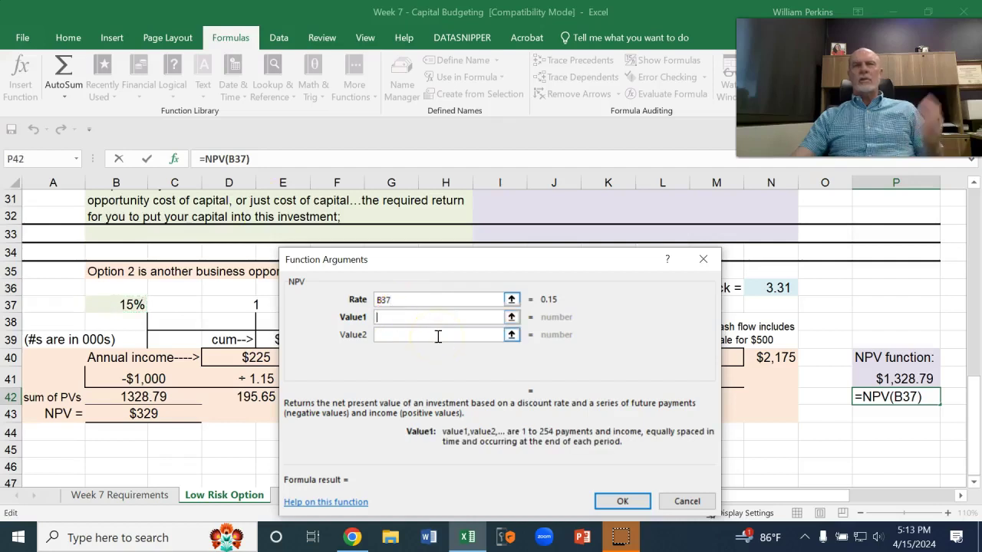
{"action": "left_click_drag", "start_coordinate": [458, 259], "coordinate": [408, 391]}
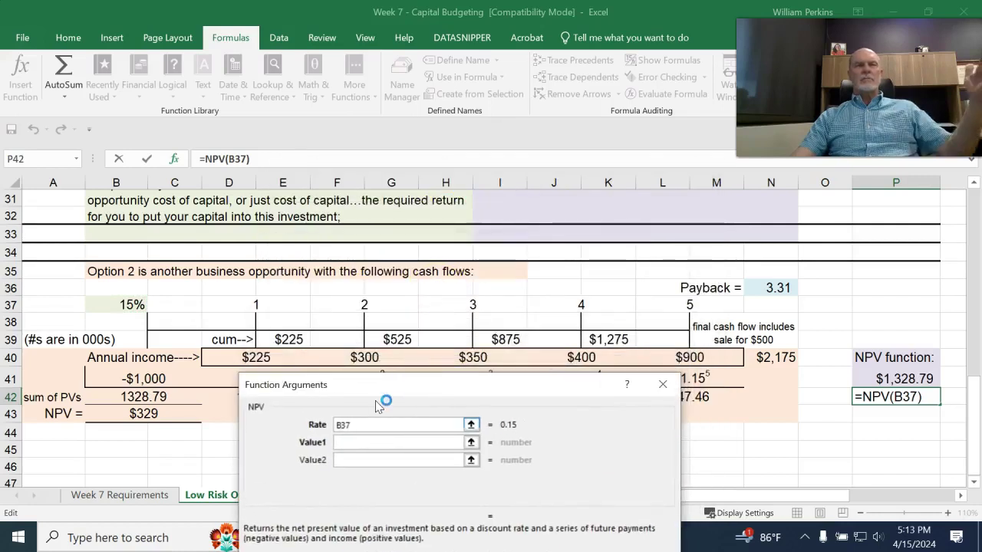
Set the NPV function's first four cash flows to the year 1 to 4 incomes in D40, F40, H40 and J40
{"action": "left_click", "coordinate": [250, 356]}
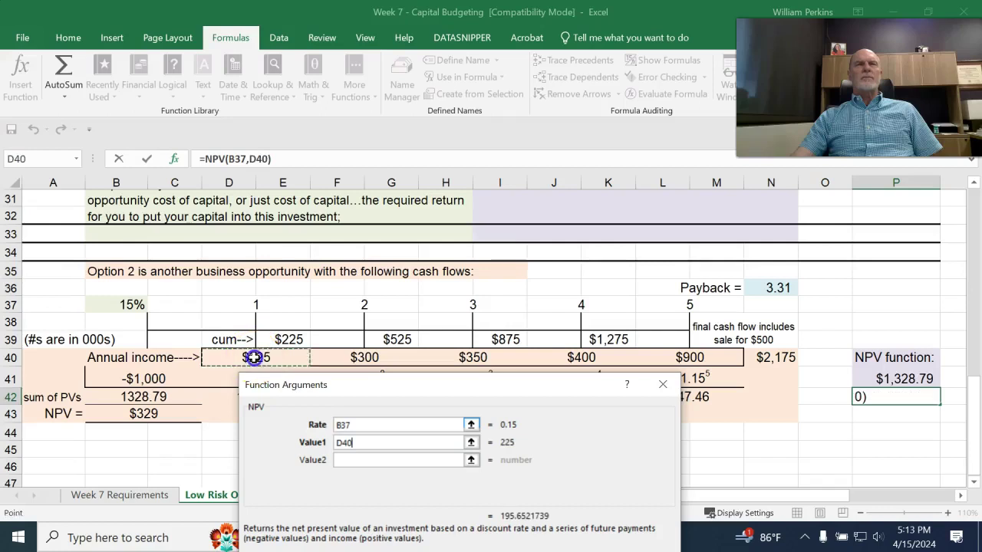
{"action": "left_click", "coordinate": [428, 460]}
{"action": "left_click", "coordinate": [366, 354]}
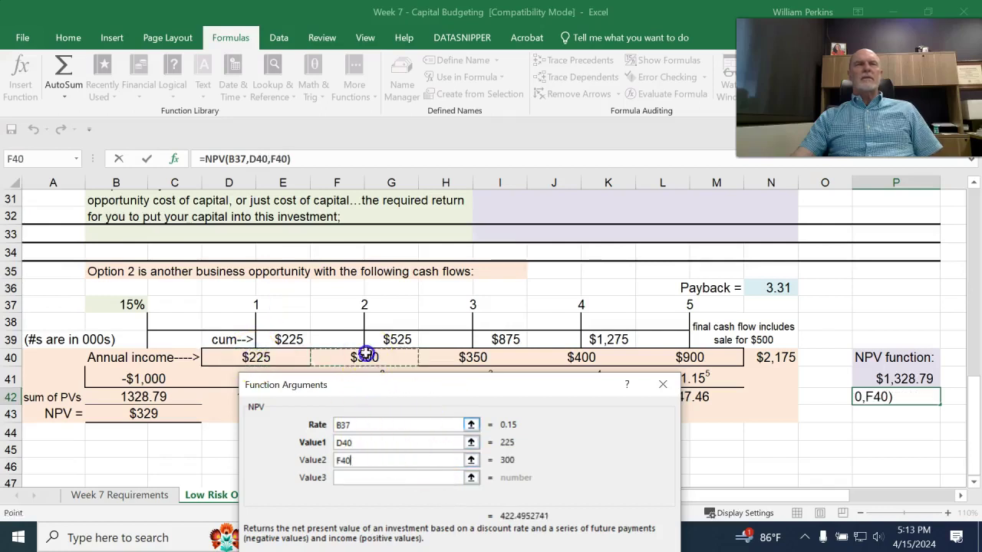
{"action": "left_click", "coordinate": [383, 481]}
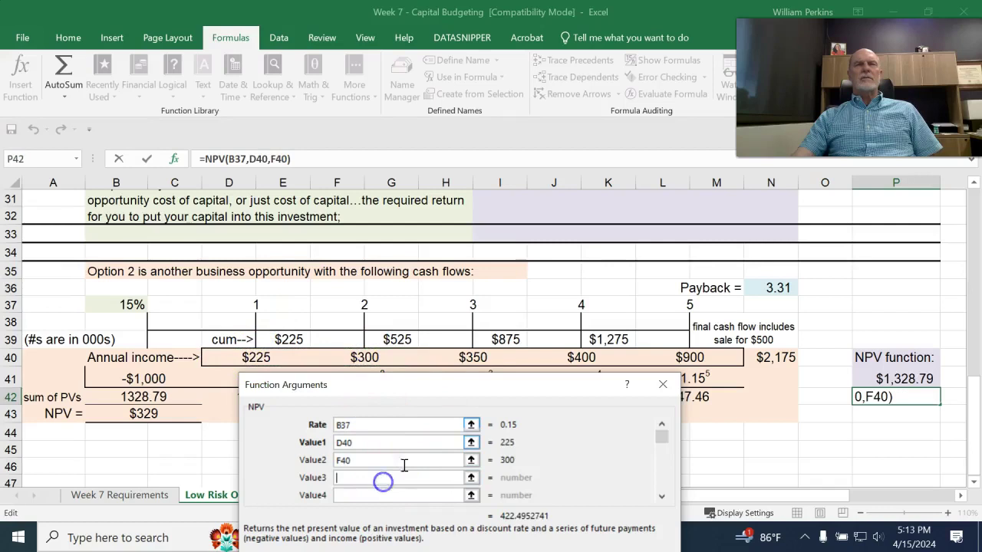
{"action": "left_click", "coordinate": [471, 357]}
{"action": "left_click", "coordinate": [412, 493]}
{"action": "left_click", "coordinate": [581, 357]}
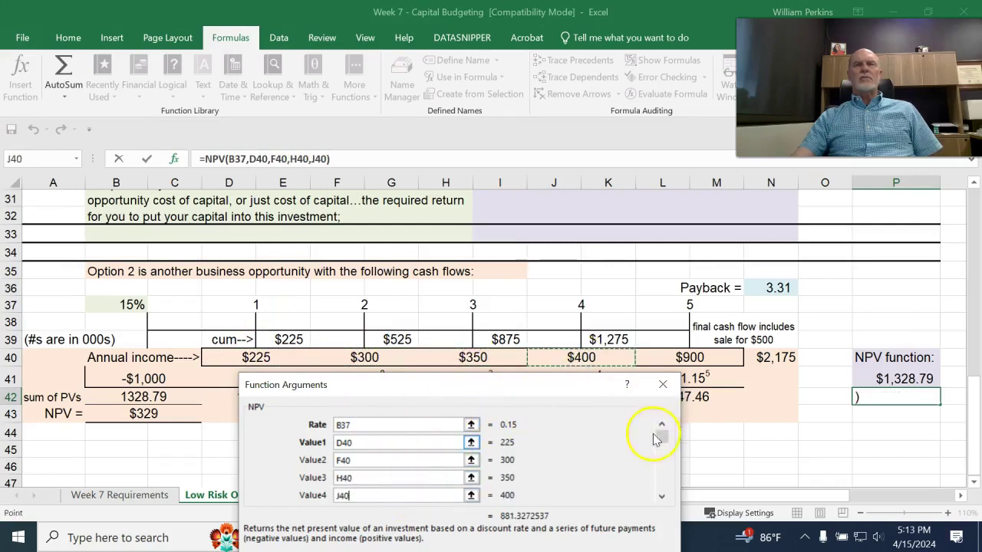
Add the year 5 income in L40 as the fifth cash flow and complete the NPV formula
{"action": "left_click", "coordinate": [662, 496]}
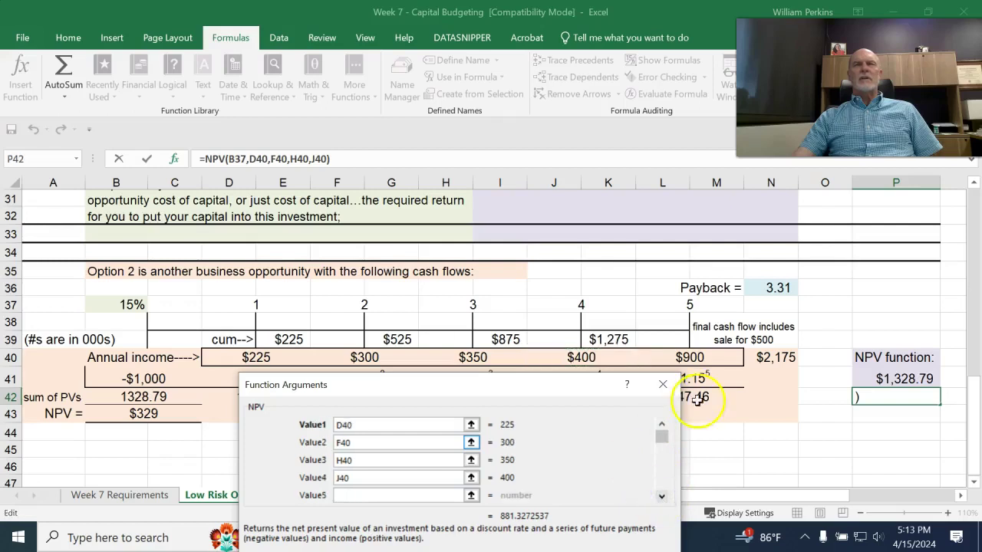
{"action": "left_click", "coordinate": [691, 357]}
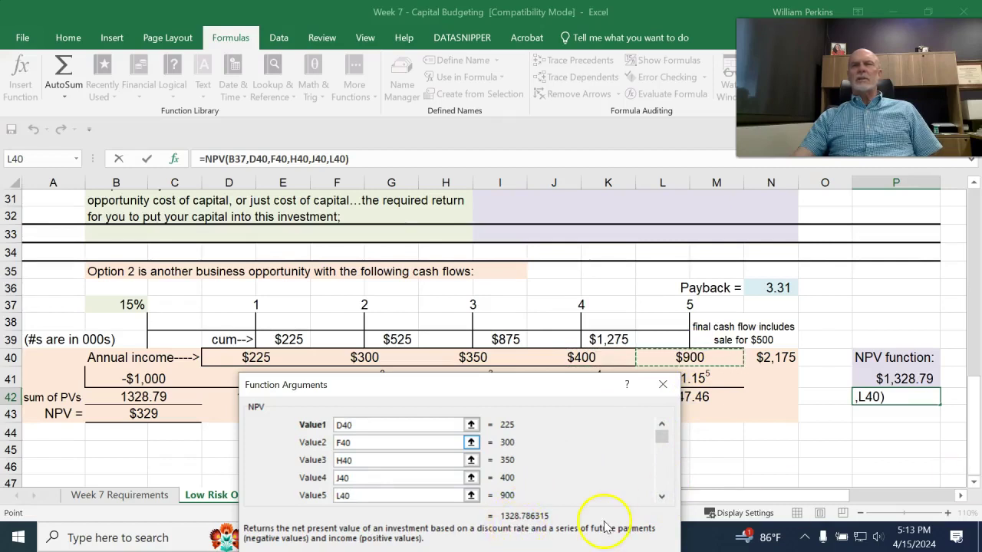
{"action": "left_click_drag", "start_coordinate": [525, 385], "coordinate": [526, 261]}
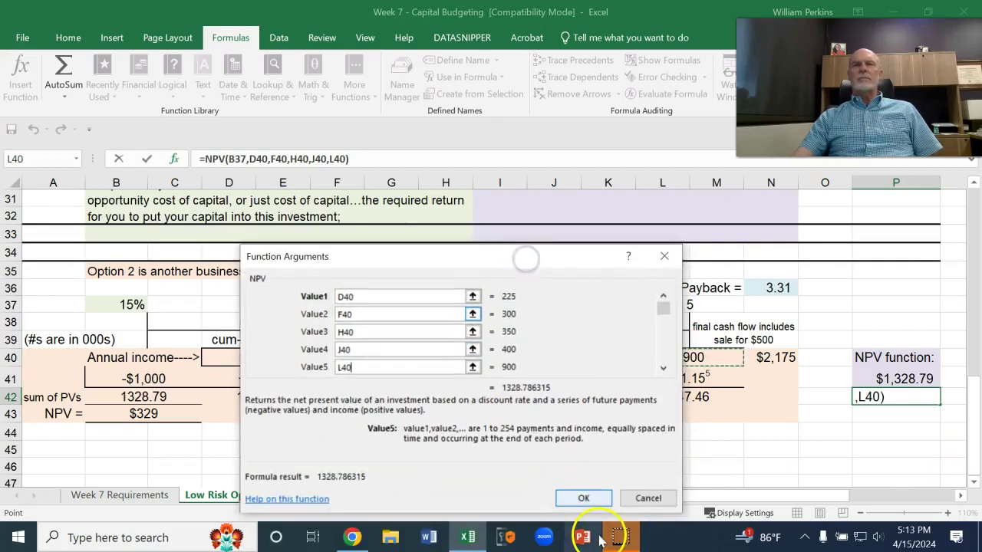
{"action": "left_click", "coordinate": [584, 499]}
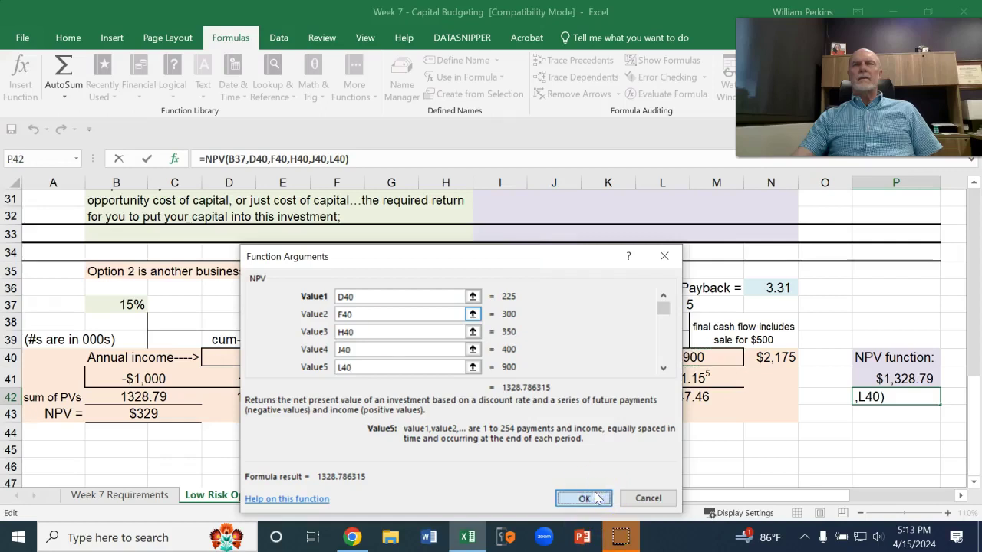
{"action": "left_click", "coordinate": [598, 498]}
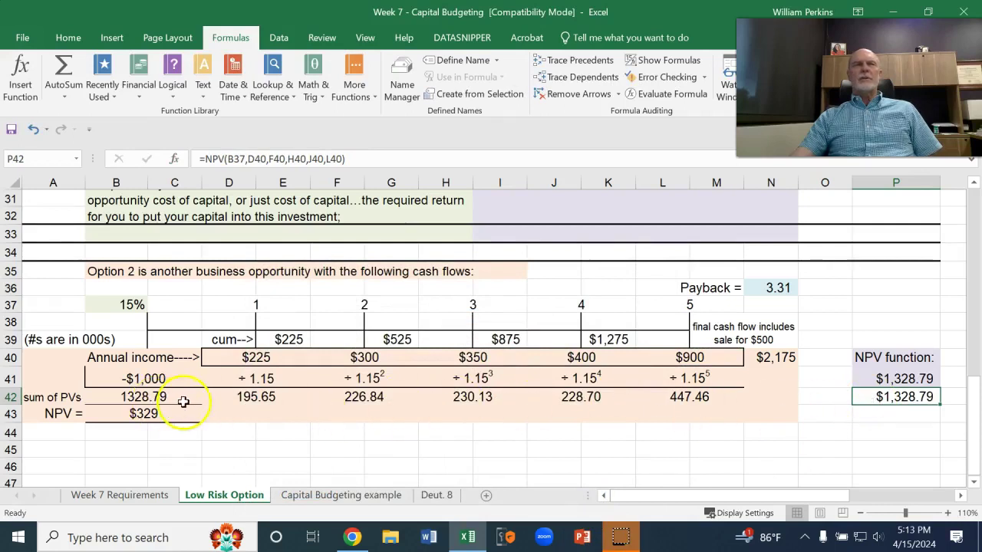
Inspect Option 2's sum of present values formula in B42, the initial investment in B41 and the NPV formula in B43
{"action": "left_click", "coordinate": [144, 397]}
{"action": "double_click", "coordinate": [144, 397]}
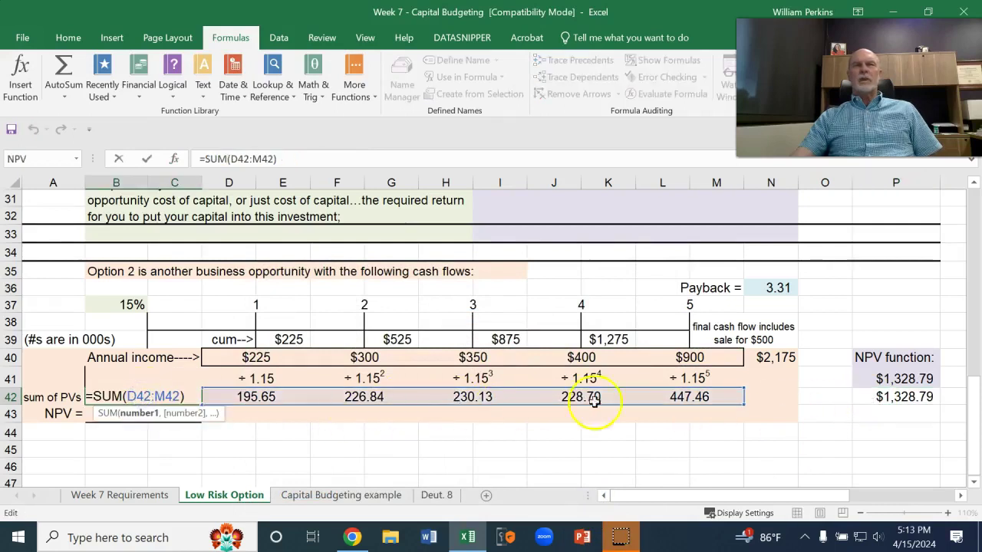
{"action": "key", "text": "Escape"}
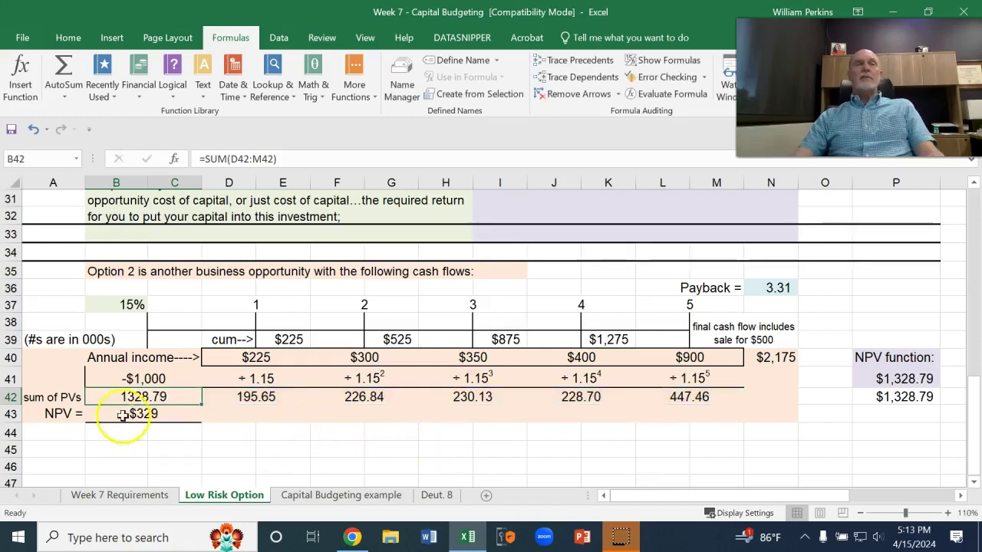
{"action": "left_click", "coordinate": [170, 377]}
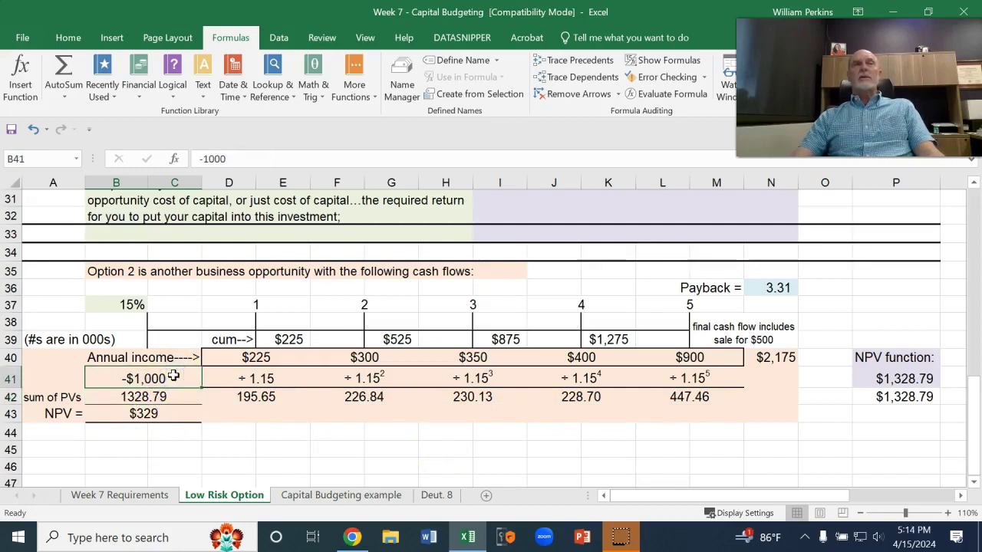
{"action": "left_click", "coordinate": [174, 414]}
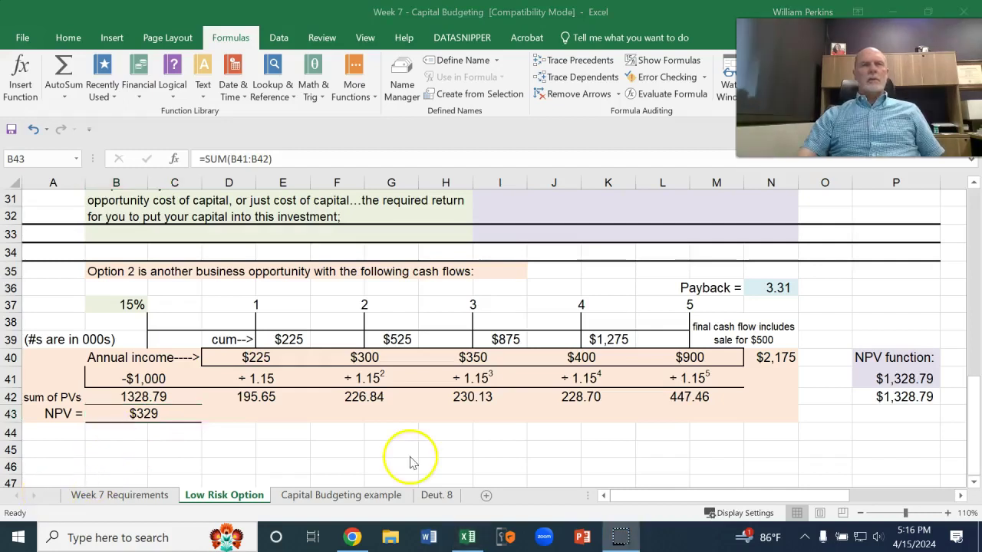
Switch to the Capital Budgeting example sheet and read the Example 2 problem and its cash flow timeline
{"action": "left_click", "coordinate": [340, 502]}
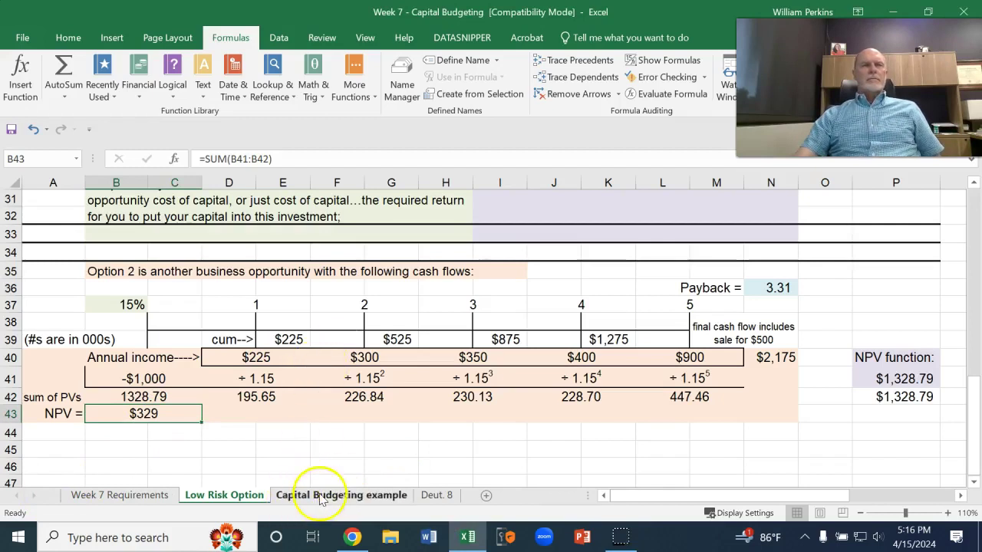
{"action": "left_click", "coordinate": [316, 496]}
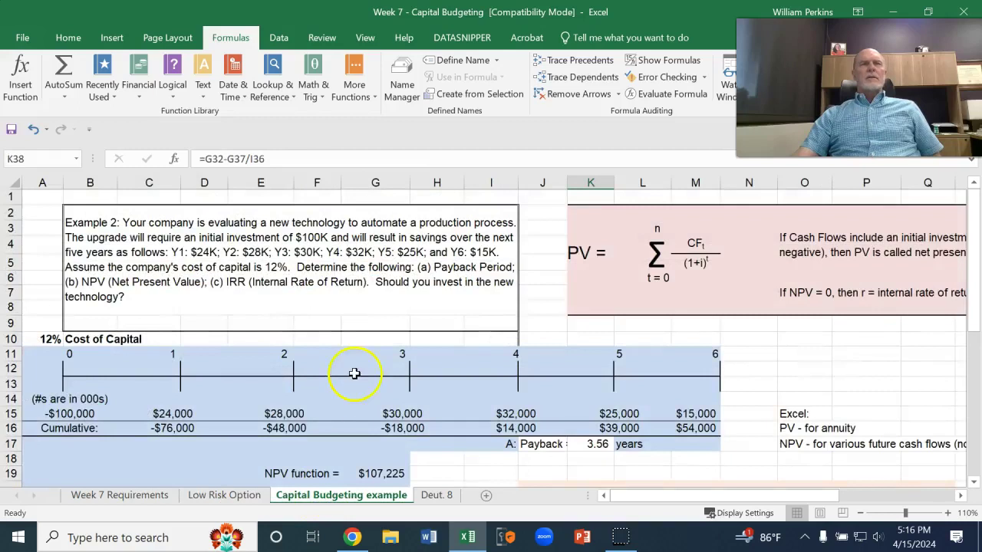
{"action": "left_click", "coordinate": [80, 385]}
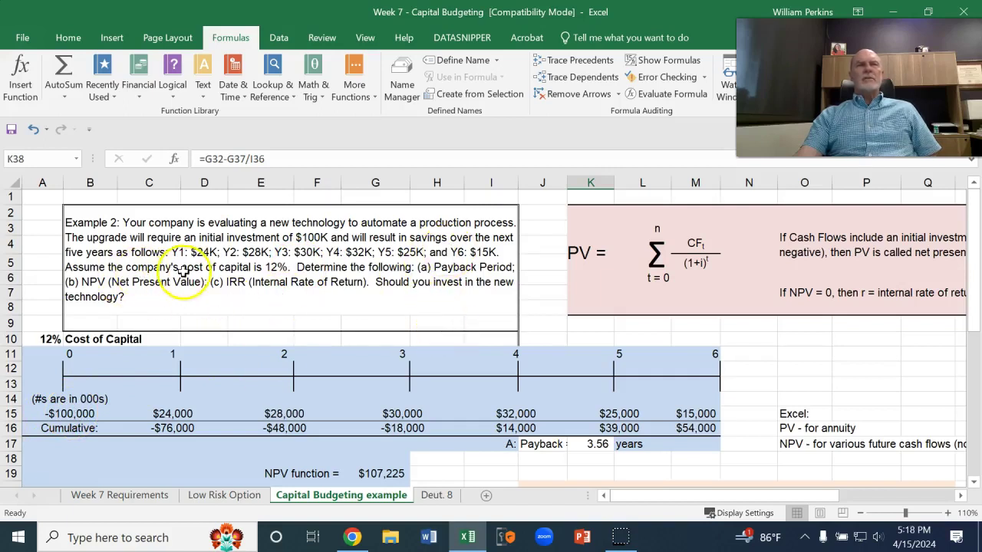
Review the year 1 to 5 savings on the Example 2 cash flow timeline in row 15 against the problem text
{"action": "left_click", "coordinate": [172, 415]}
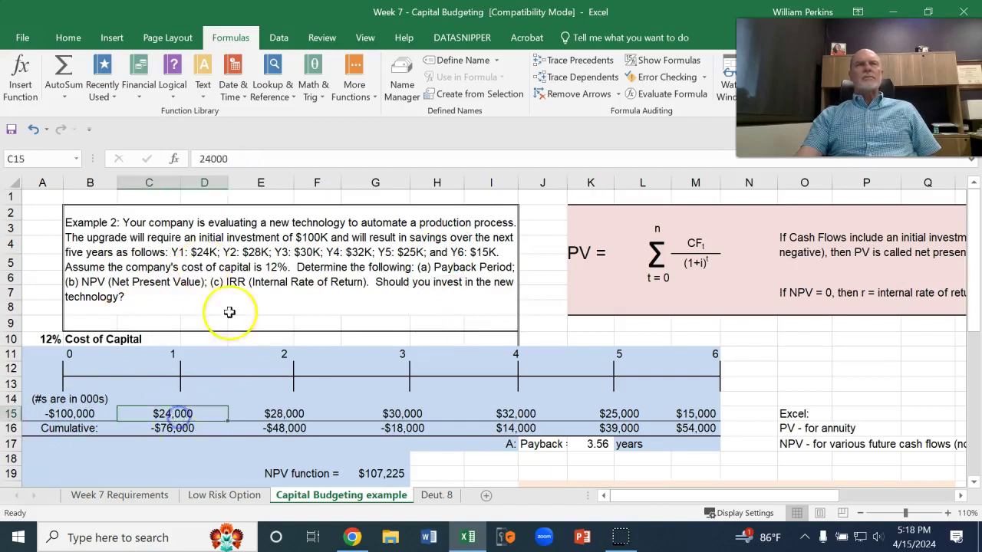
{"action": "left_click", "coordinate": [285, 413]}
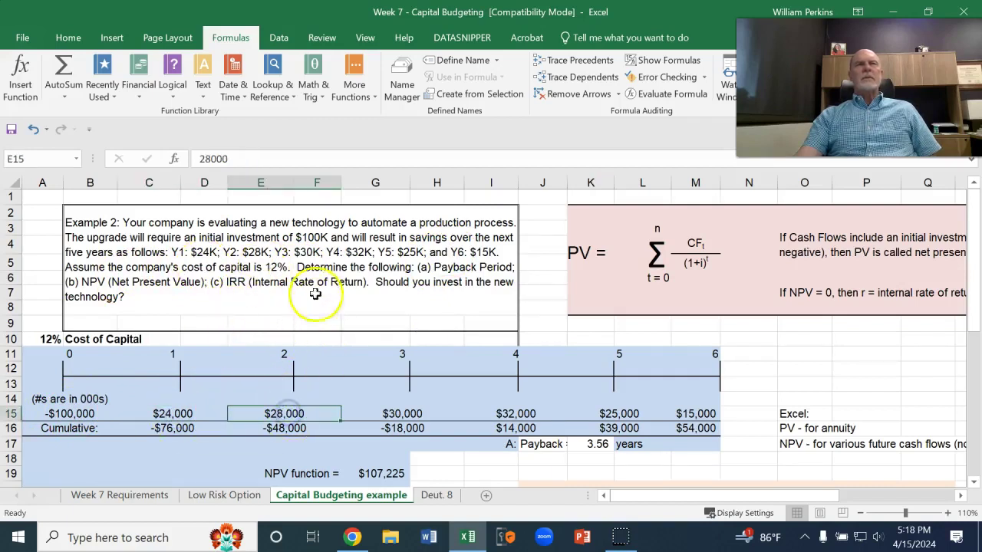
{"action": "left_click", "coordinate": [402, 412]}
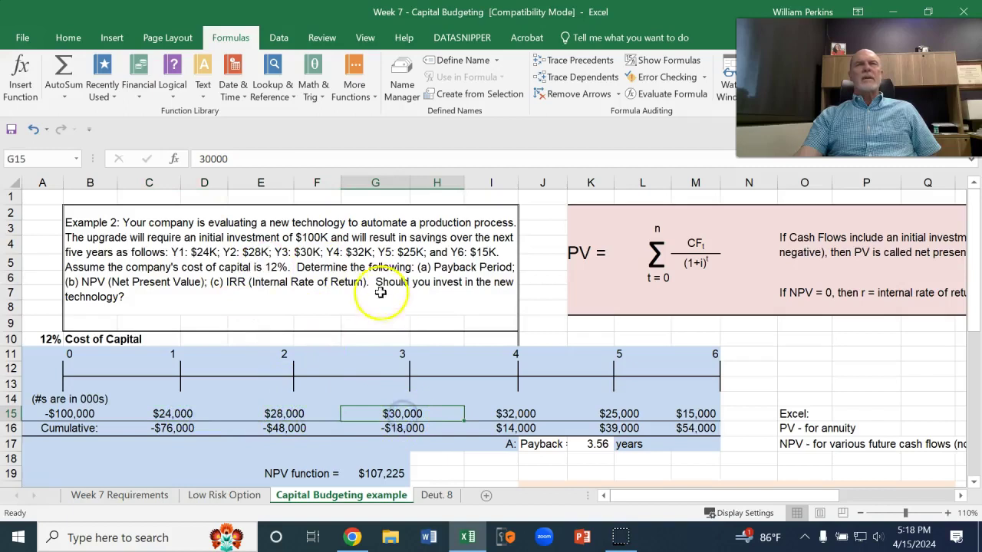
{"action": "left_click", "coordinate": [527, 412]}
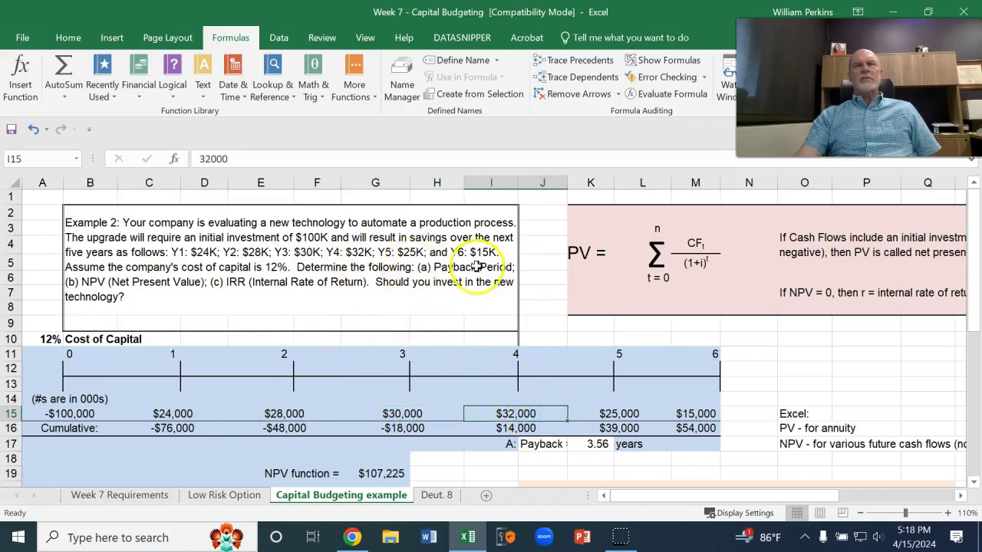
{"action": "left_click", "coordinate": [626, 412]}
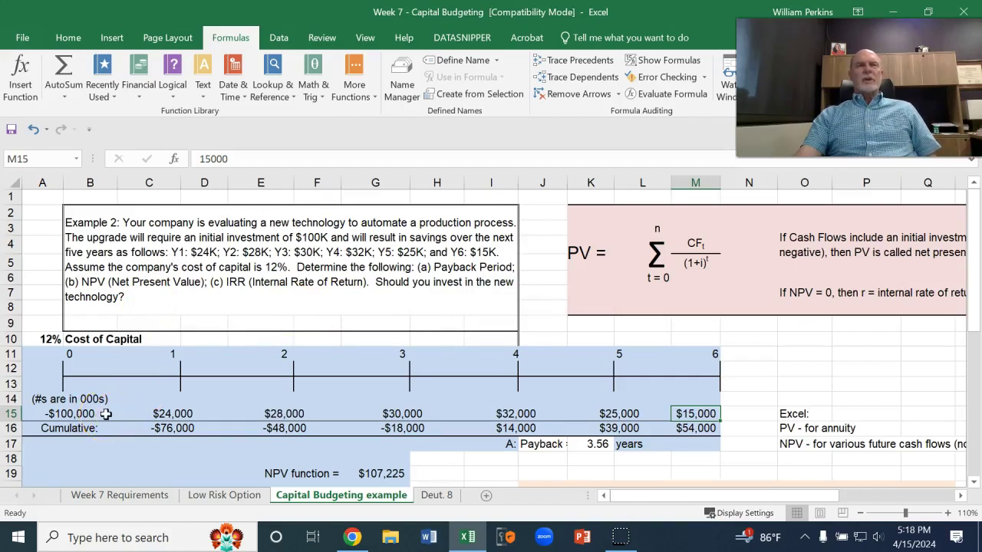
Inspect the cumulative cash flow formulas in C16, E16 and G16 and the payback formula in K17
{"action": "left_click", "coordinate": [184, 411]}
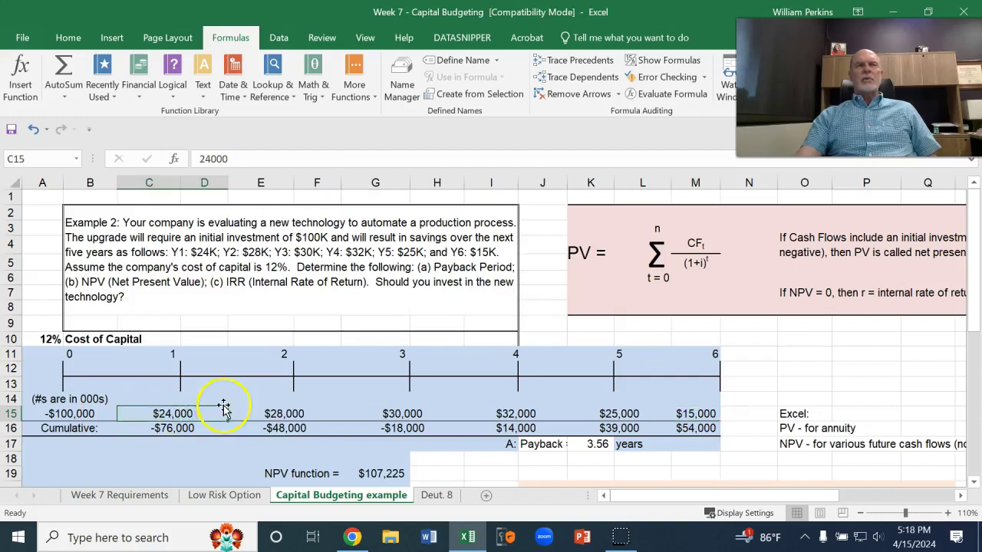
{"action": "left_click", "coordinate": [217, 428]}
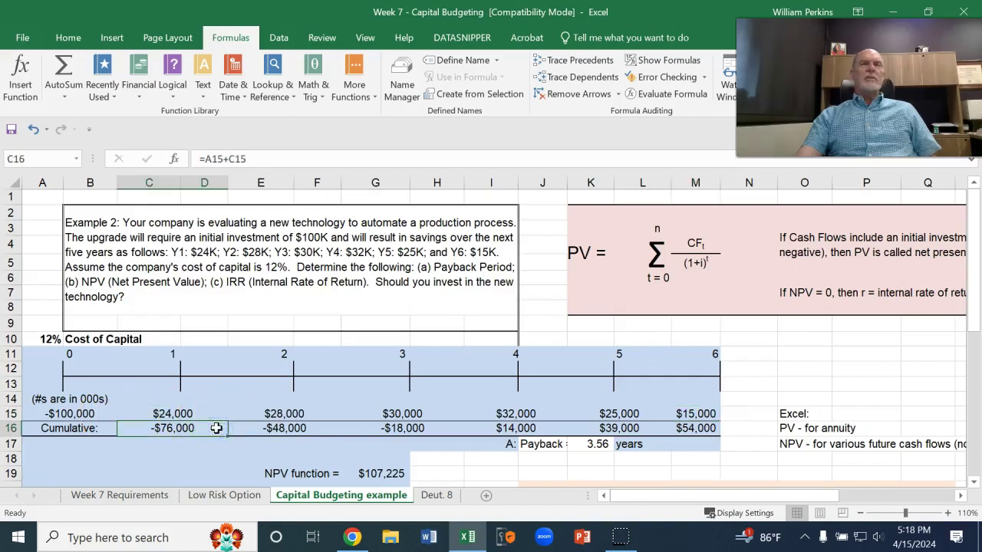
{"action": "left_click", "coordinate": [313, 430]}
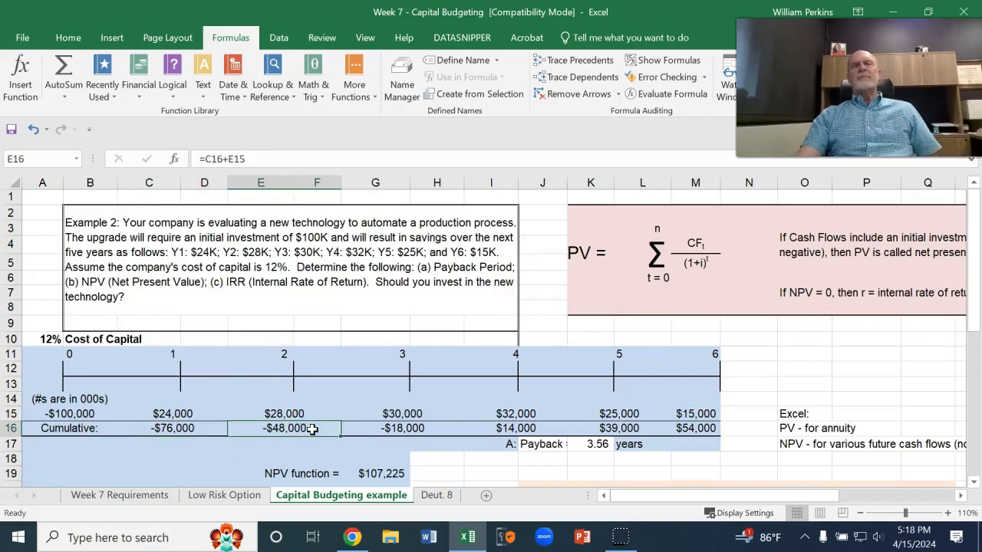
{"action": "left_click", "coordinate": [433, 428]}
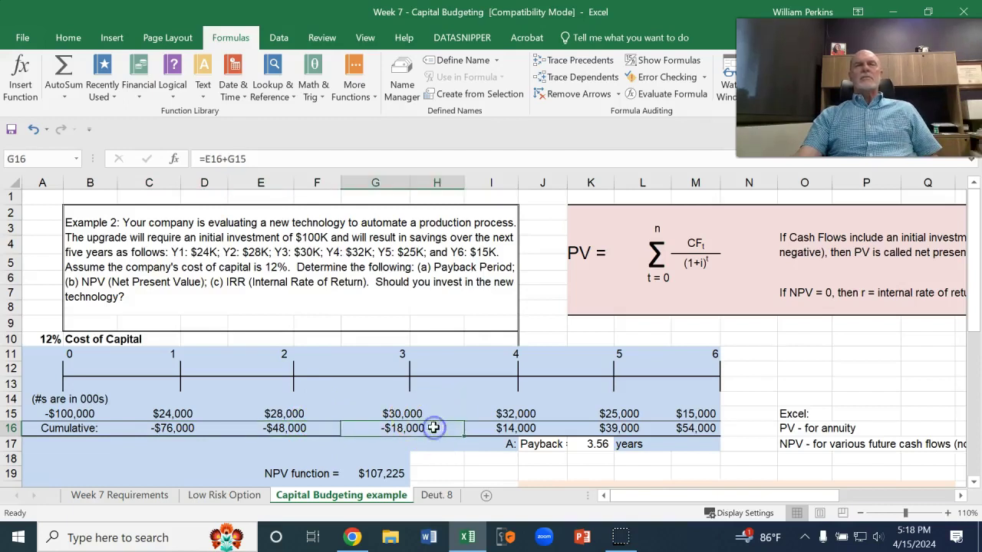
{"action": "double_click", "coordinate": [581, 445]}
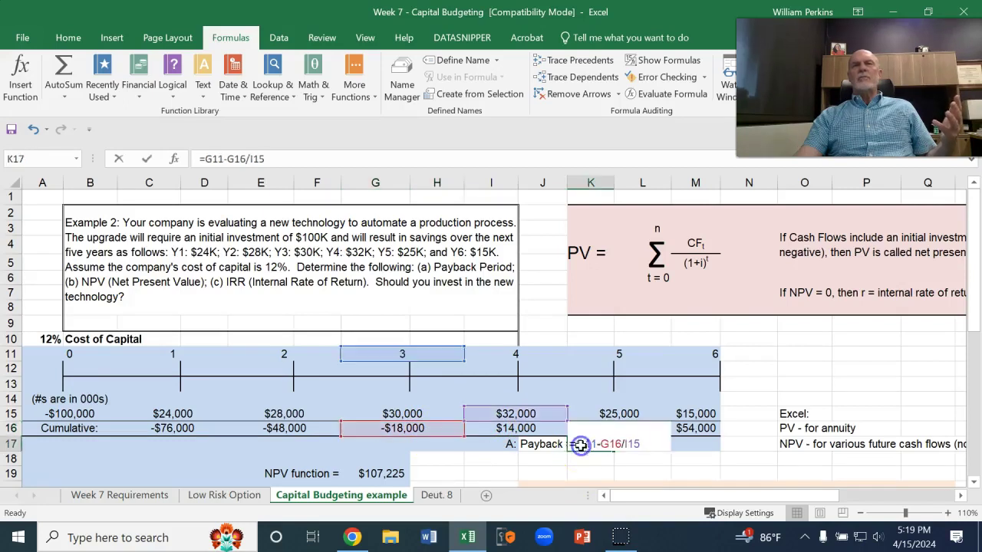
{"action": "key", "text": "Escape"}
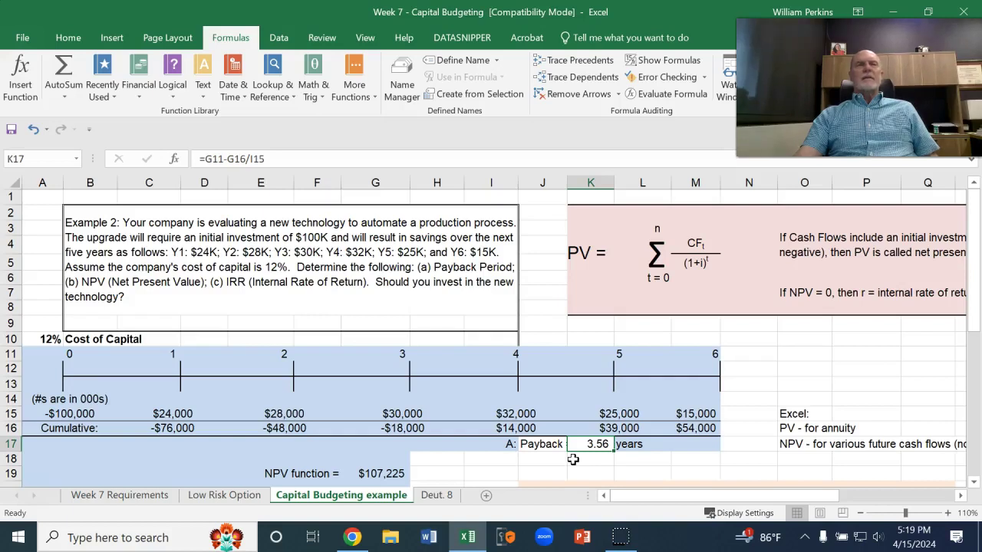
Check the NPV formula in G19, and start an NPV function in H19 with the cost of capital in A10 as its rate
{"action": "left_click", "coordinate": [374, 472]}
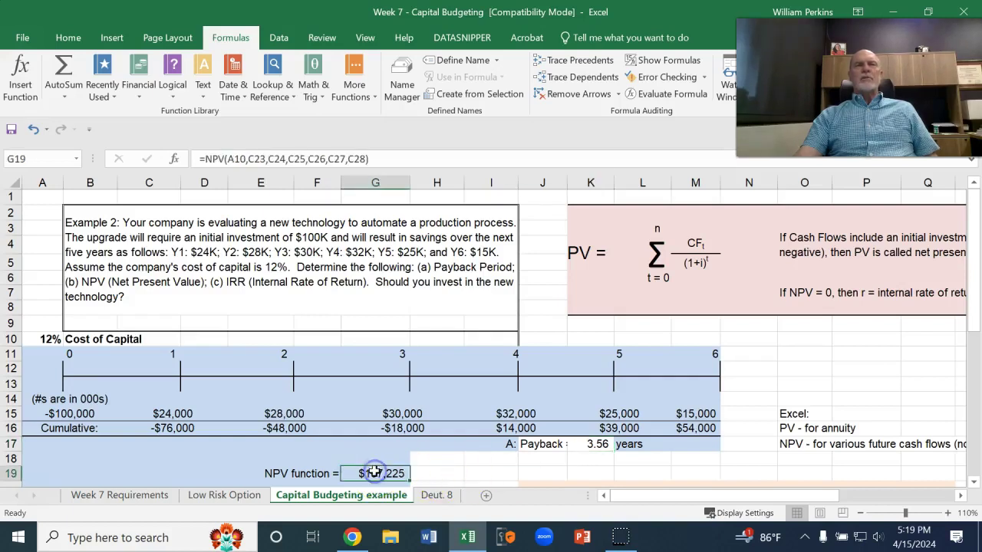
{"action": "left_click", "coordinate": [441, 475]}
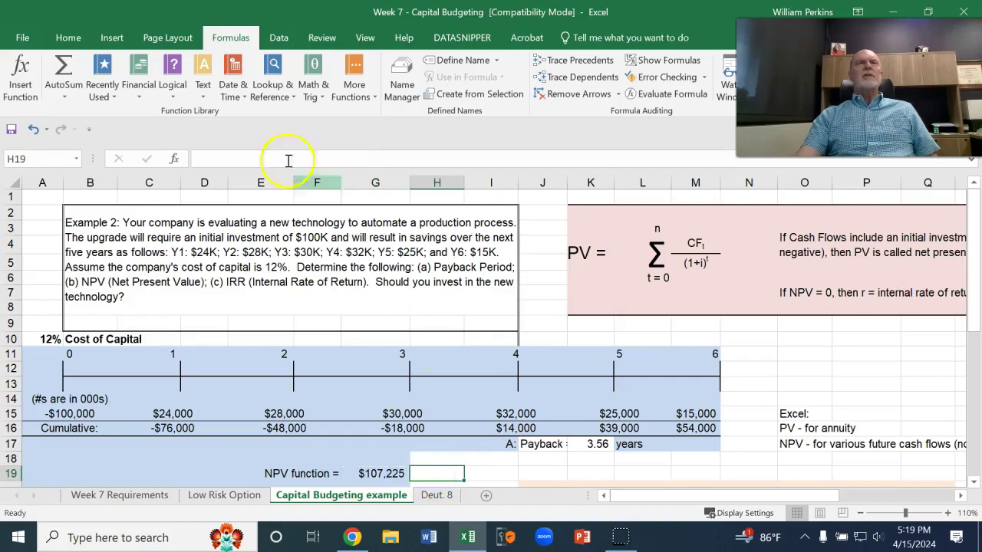
{"action": "left_click", "coordinate": [139, 73]}
{"action": "scroll", "coordinate": [184, 306], "scroll_direction": "down", "scroll_amount": 4}
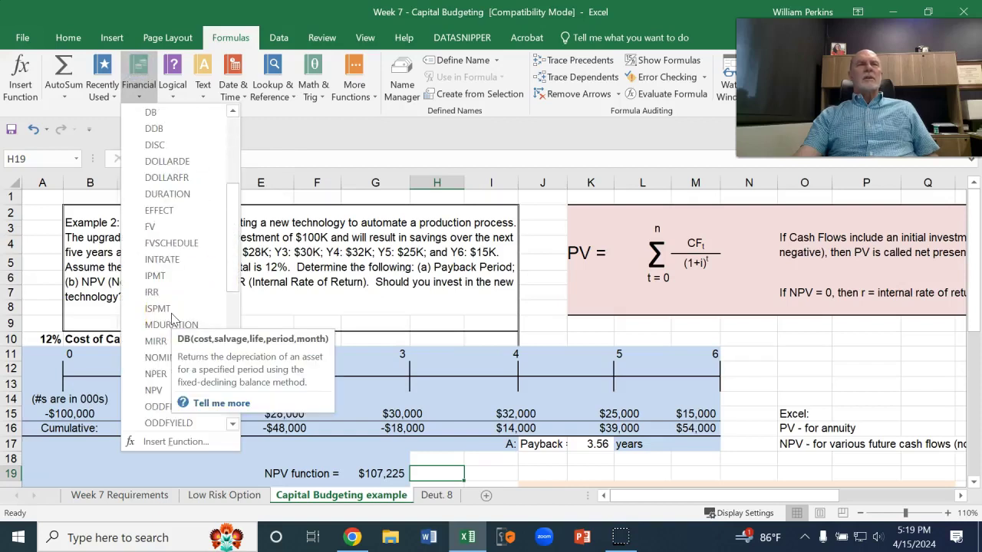
{"action": "left_click", "coordinate": [163, 392]}
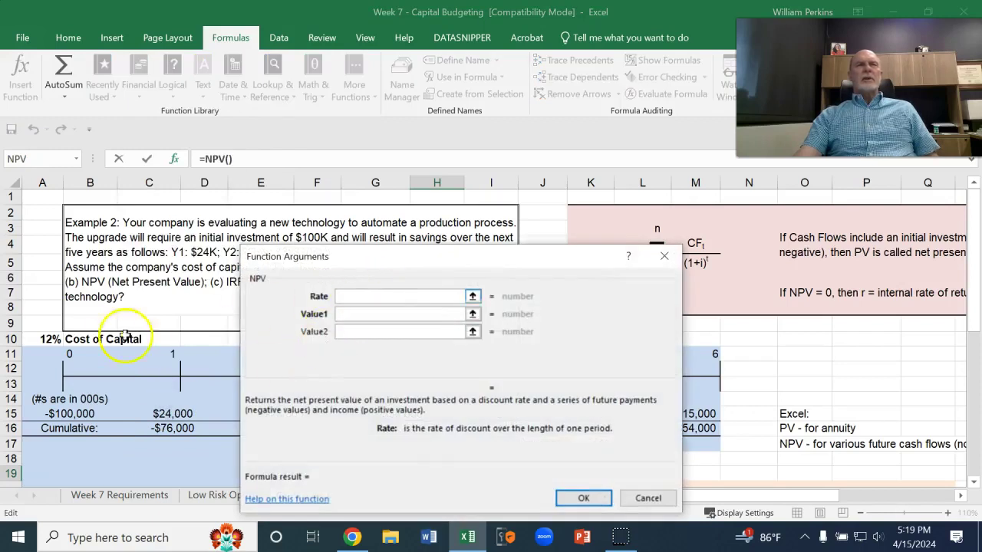
{"action": "left_click", "coordinate": [51, 340]}
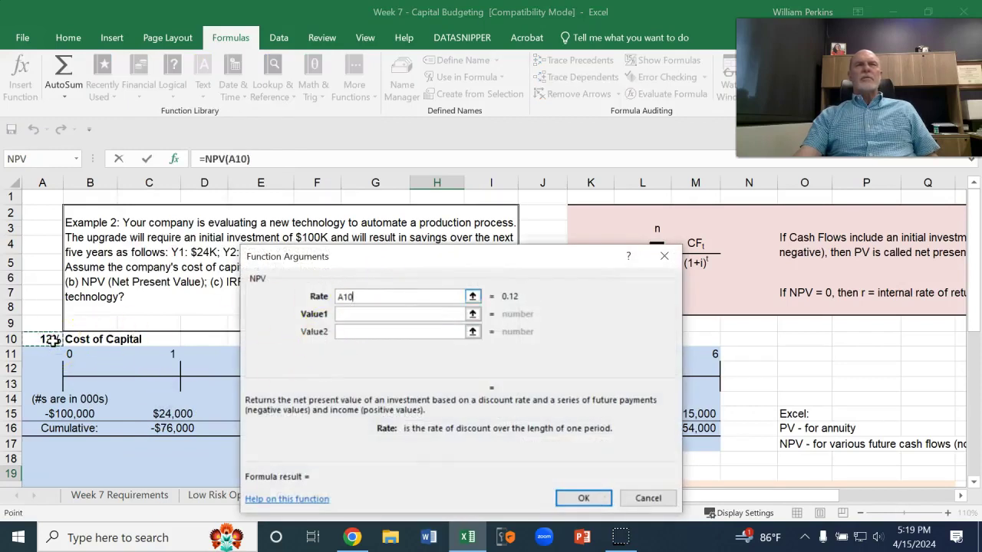
Set the NPV function's first four cash flows to the year 1 to 4 savings in C15, E15, G15 and I15
{"action": "left_click", "coordinate": [376, 314]}
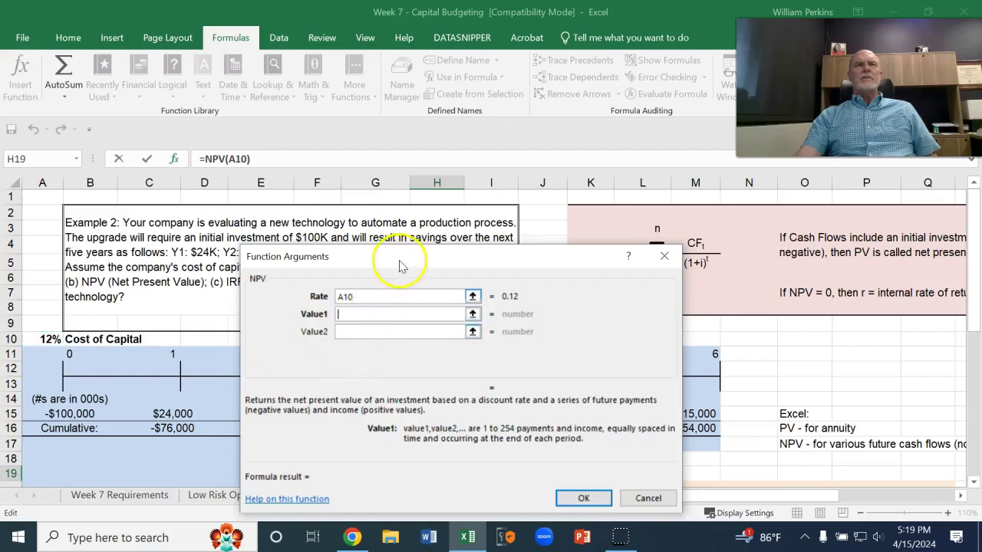
{"action": "left_click_drag", "start_coordinate": [401, 263], "coordinate": [391, 119]}
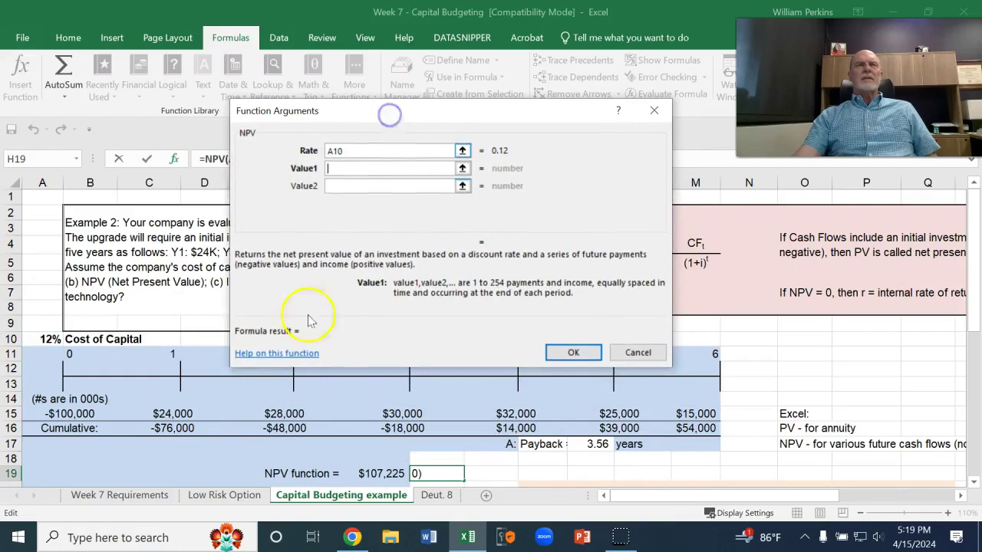
{"action": "left_click", "coordinate": [183, 412]}
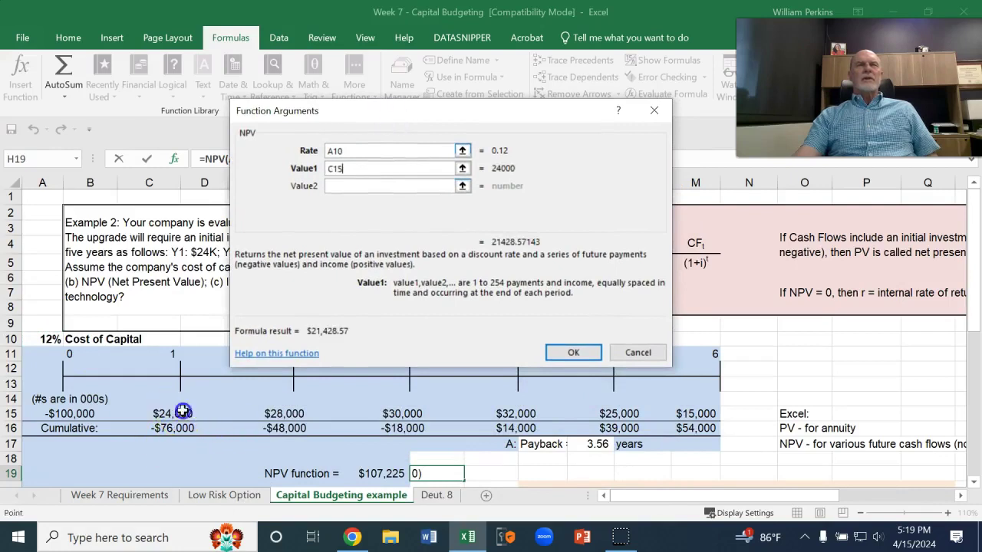
{"action": "left_click", "coordinate": [369, 188]}
{"action": "left_click", "coordinate": [286, 413]}
{"action": "left_click", "coordinate": [390, 204]}
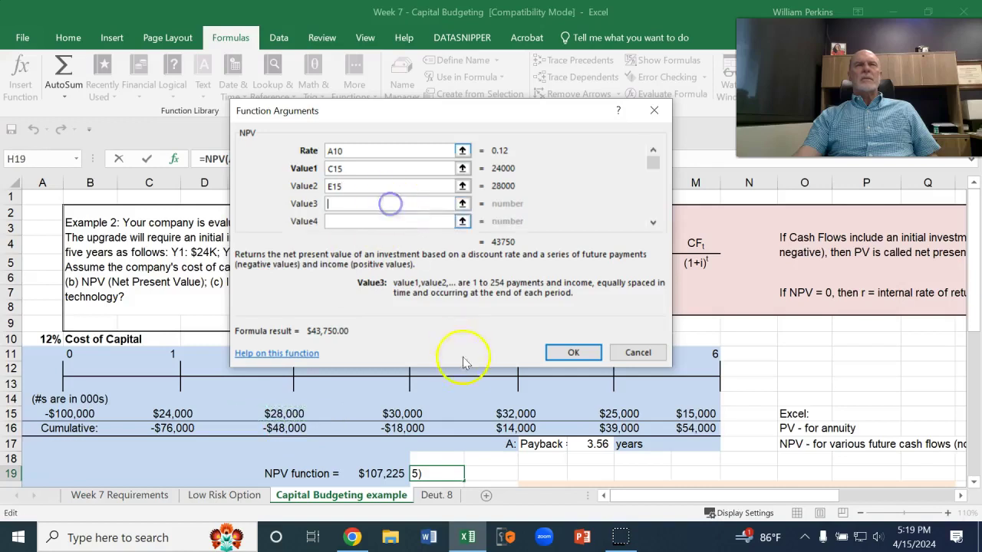
{"action": "left_click", "coordinate": [401, 412]}
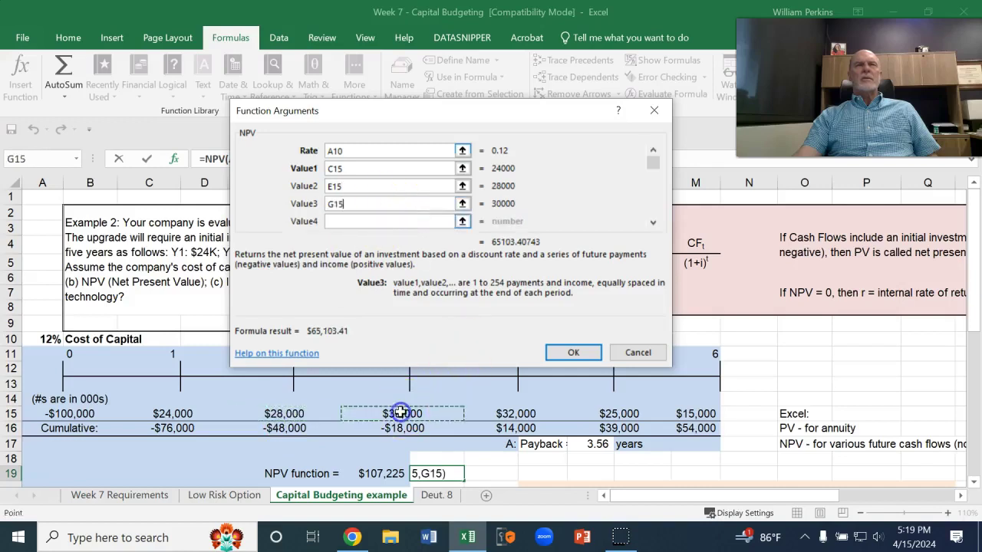
{"action": "left_click", "coordinate": [408, 221]}
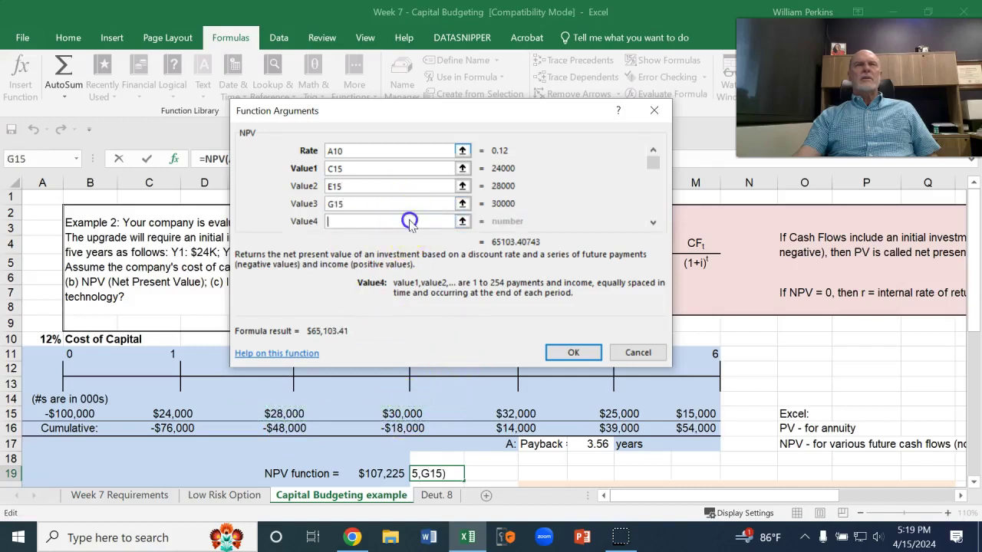
{"action": "left_click", "coordinate": [514, 413]}
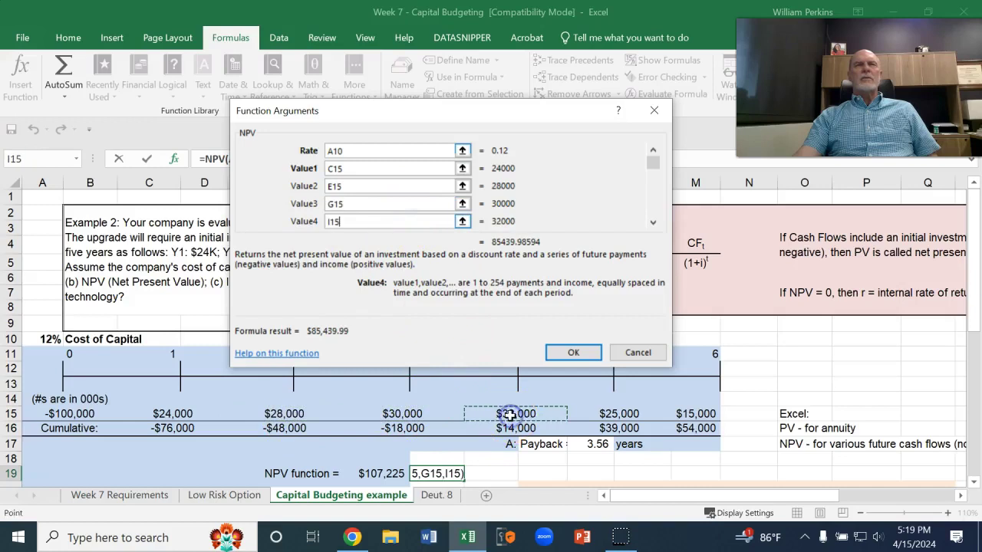
Complete the NPV formula with the year 5 and 6 savings in K15 and M15, and autofit column H
{"action": "left_click", "coordinate": [653, 223]}
{"action": "left_click", "coordinate": [654, 223]}
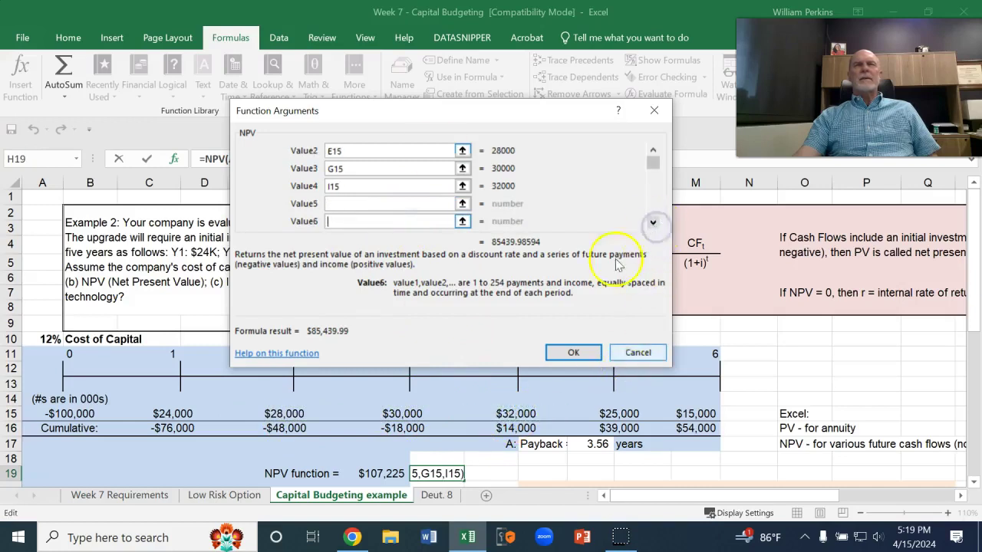
{"action": "left_click", "coordinate": [331, 203]}
{"action": "left_click", "coordinate": [606, 413]}
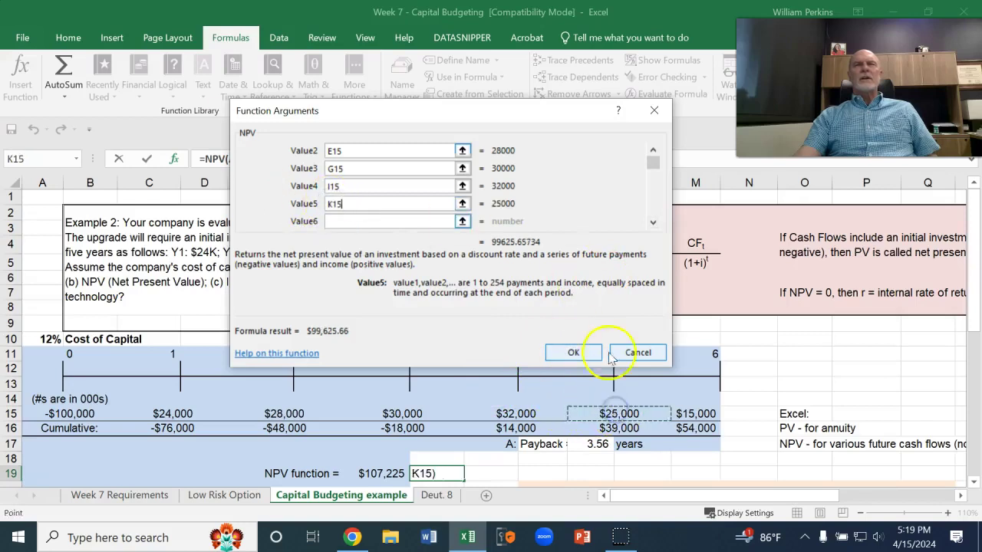
{"action": "left_click", "coordinate": [372, 221]}
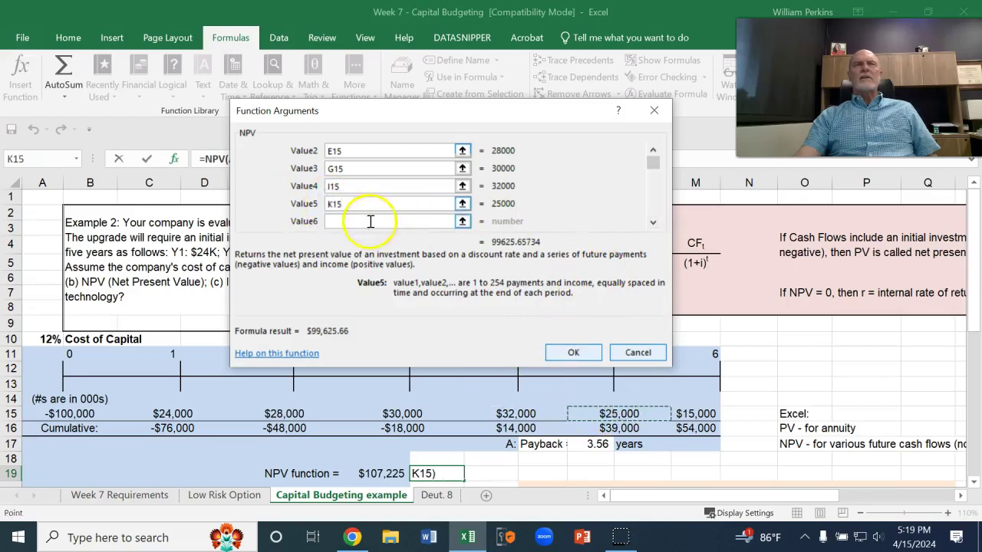
{"action": "left_click", "coordinate": [694, 415]}
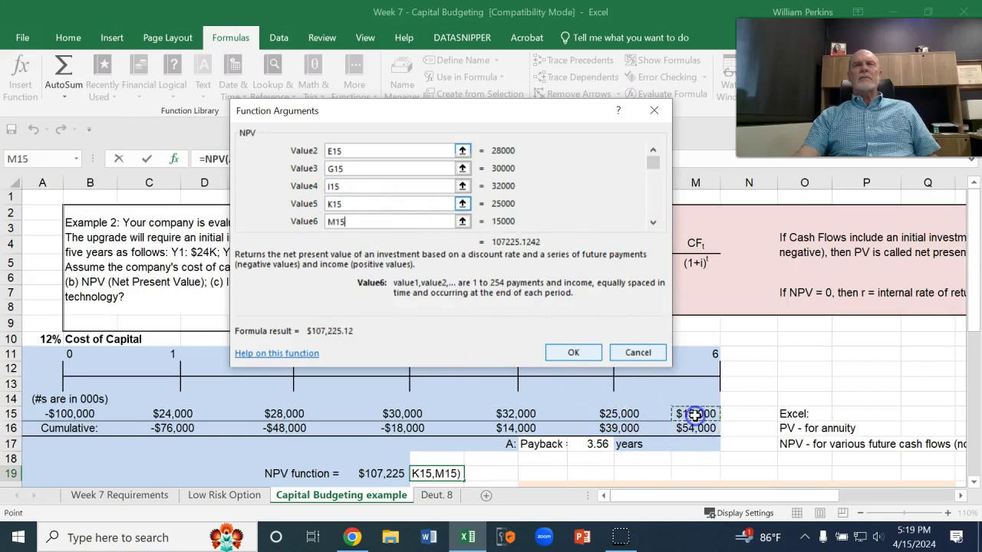
{"action": "left_click", "coordinate": [583, 357]}
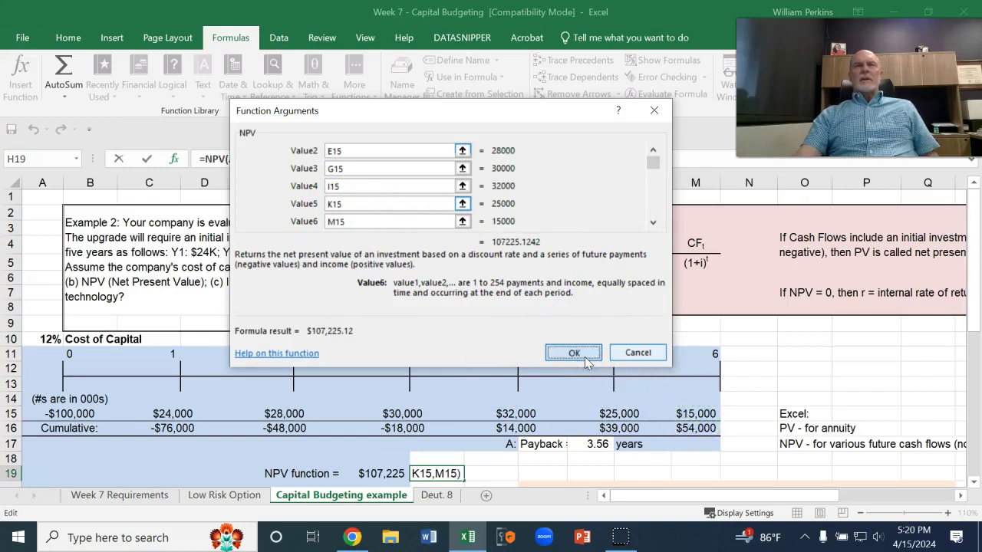
{"action": "left_click", "coordinate": [584, 357]}
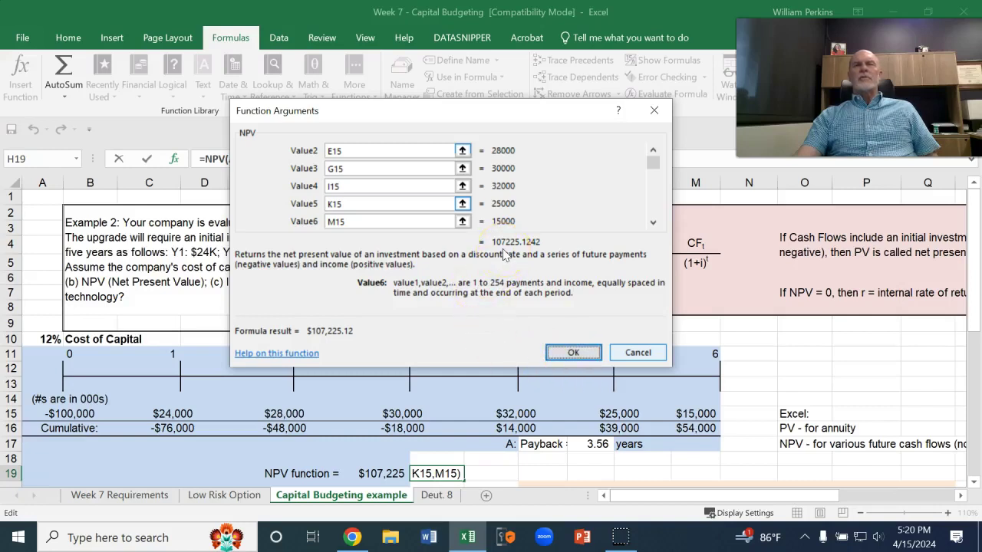
{"action": "key", "text": "Return"}
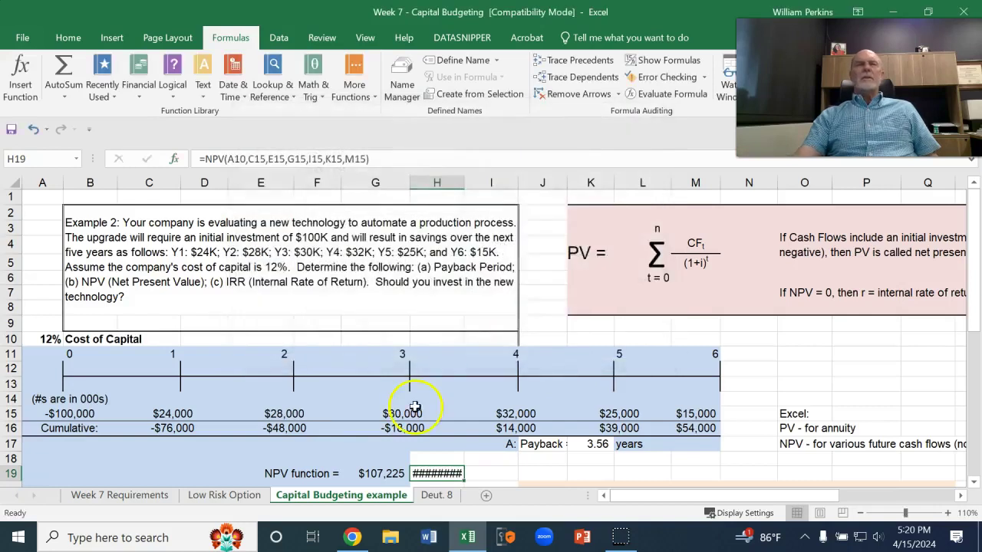
{"action": "double_click", "coordinate": [464, 182]}
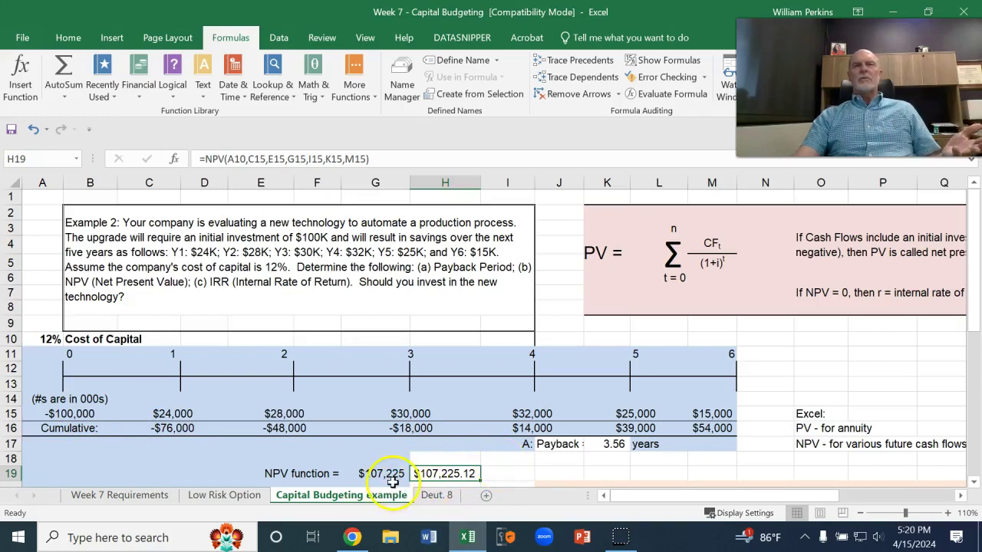
Examine the discounted cash flow table below the timeline and the Year 1 annual cash flow formula in C23
{"action": "scroll", "coordinate": [299, 434], "scroll_direction": "down", "scroll_amount": 3}
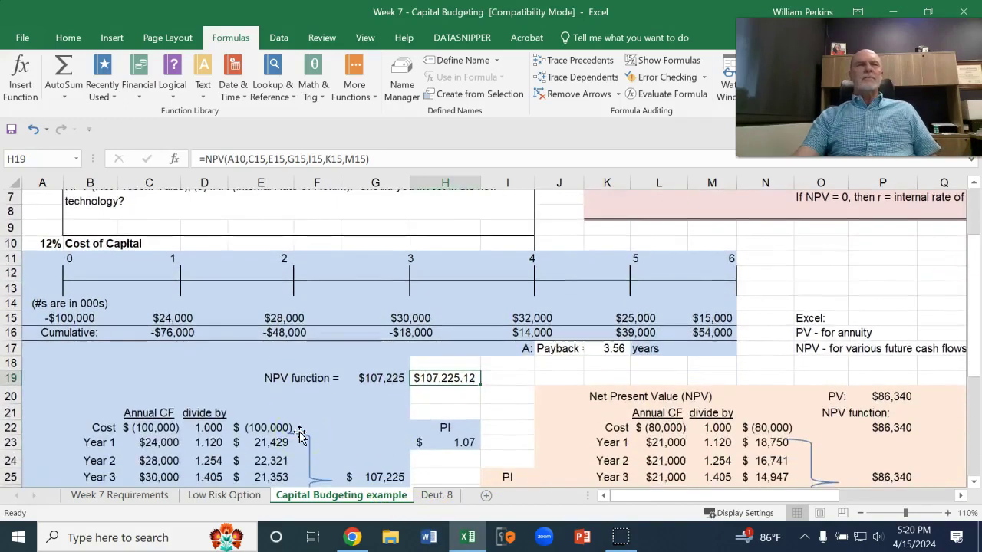
{"action": "scroll", "coordinate": [300, 435], "scroll_direction": "down", "scroll_amount": 1}
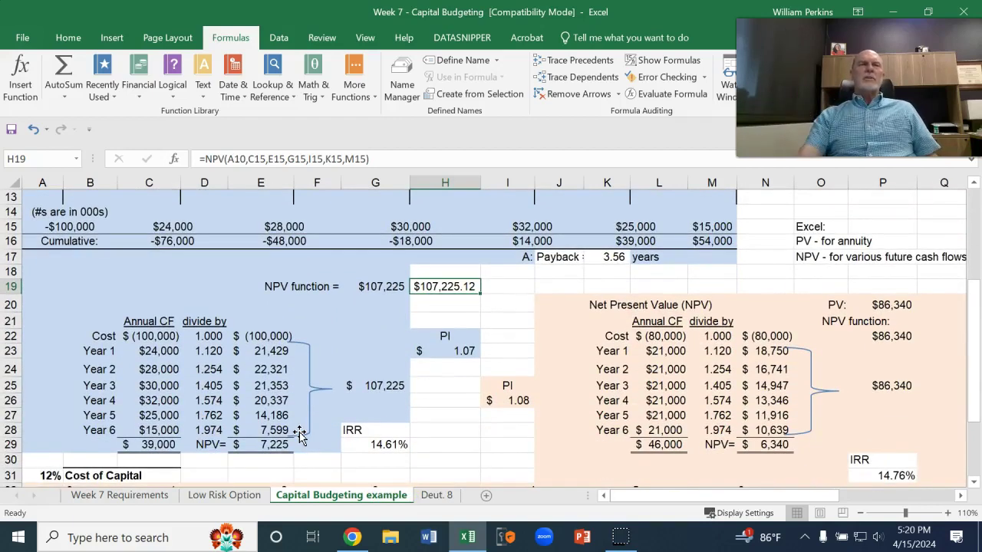
{"action": "double_click", "coordinate": [151, 350]}
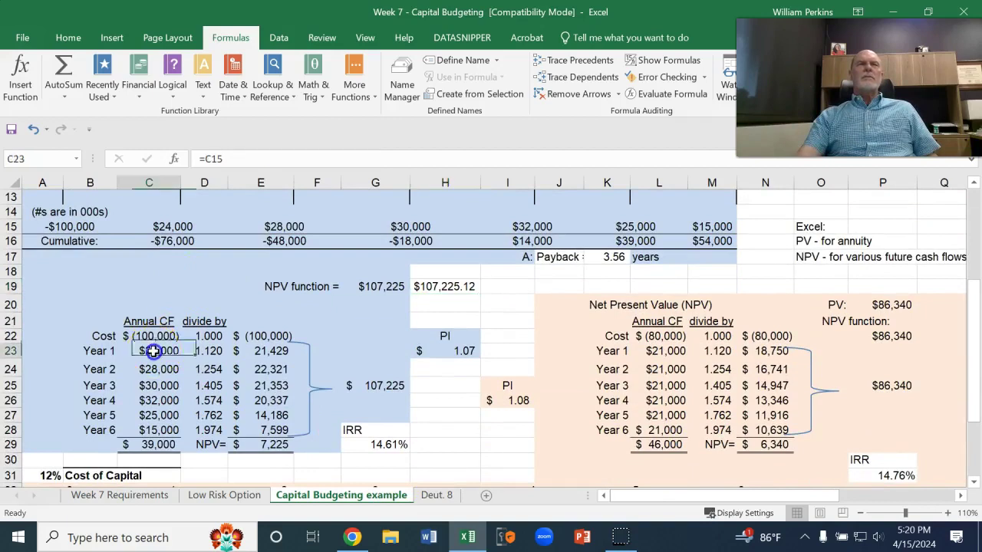
{"action": "left_click", "coordinate": [147, 159]}
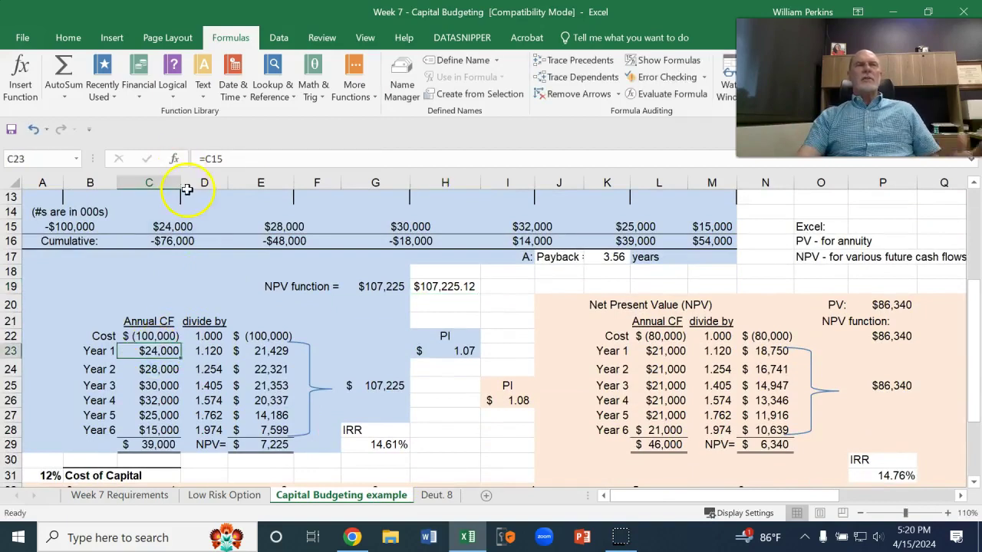
Examine the technology upgrade's discount factors, discounted cash flows in E23:E28, their sum in G25, and the cost and NPV cells E22 and E29
{"action": "left_click", "coordinate": [206, 354]}
{"action": "left_click", "coordinate": [259, 354]}
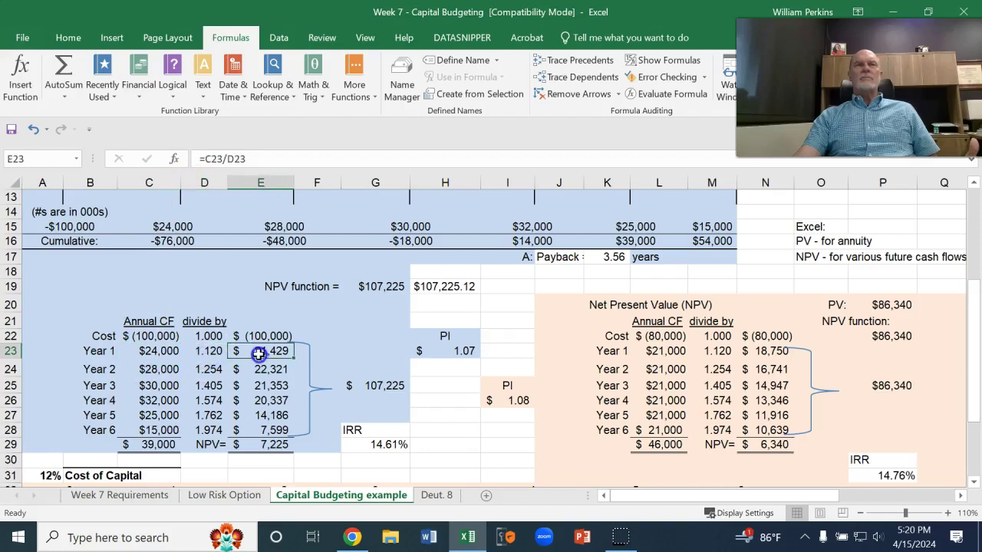
{"action": "left_click", "coordinate": [200, 371]}
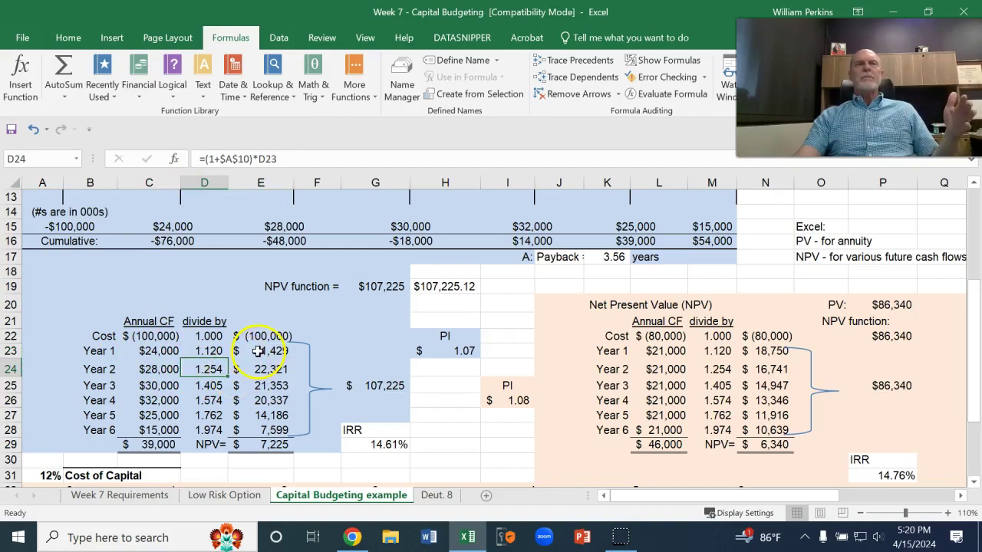
{"action": "left_click_drag", "start_coordinate": [261, 351], "coordinate": [256, 430]}
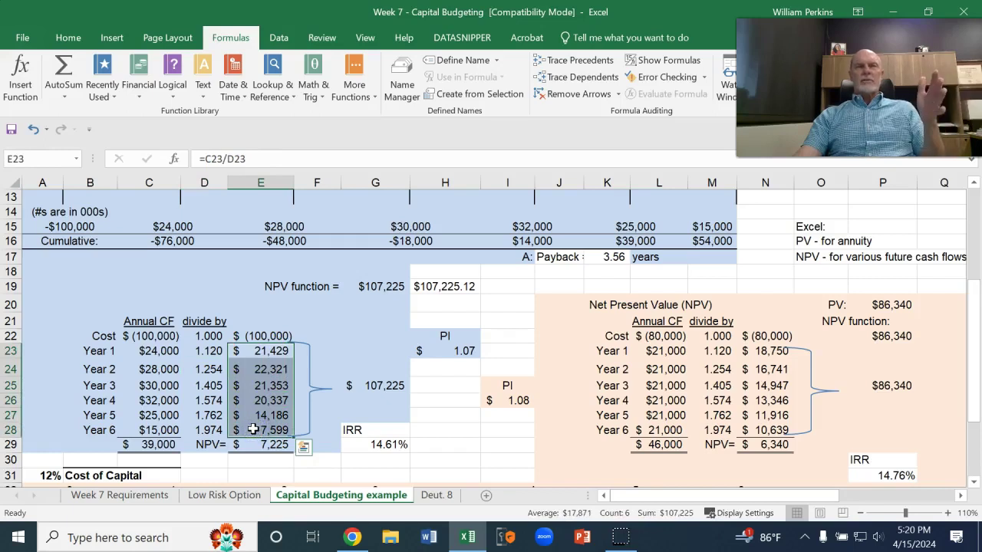
{"action": "left_click", "coordinate": [384, 386]}
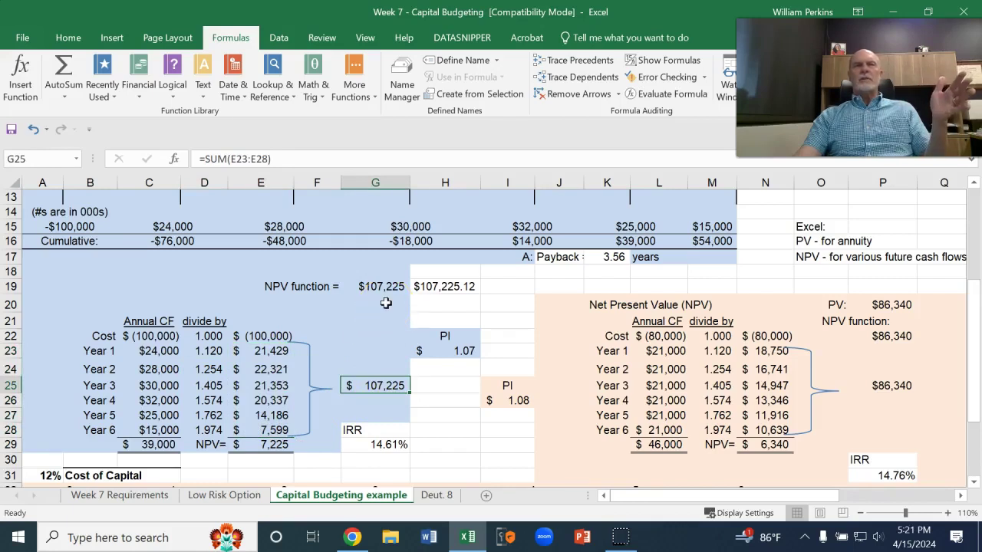
{"action": "left_click", "coordinate": [274, 334]}
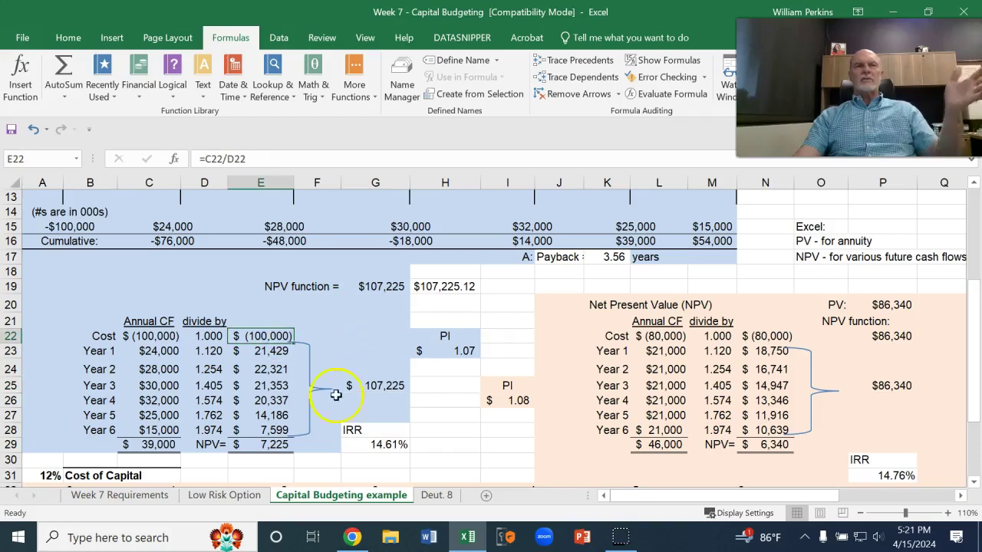
{"action": "left_click", "coordinate": [284, 448]}
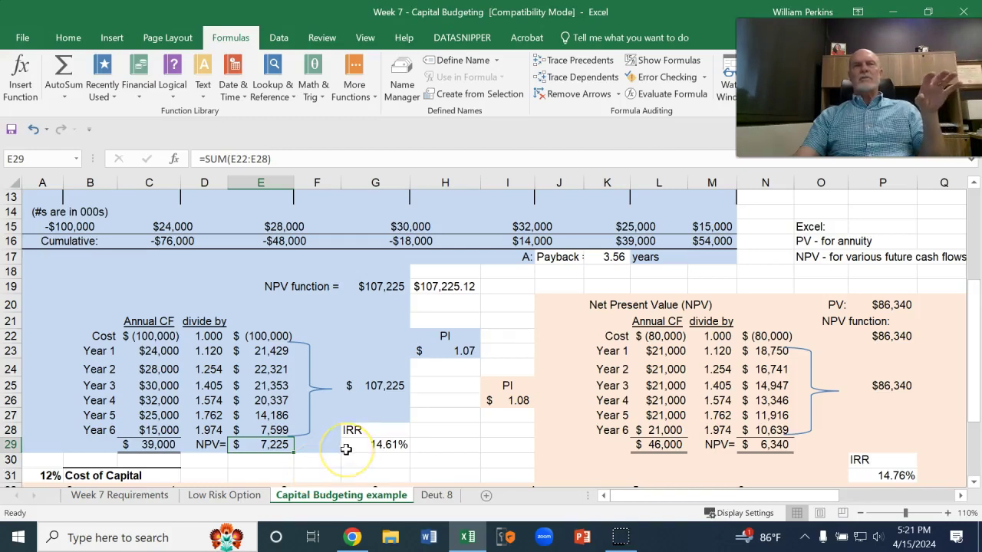
Try linking the cost of capital in A10 to the IRR in G29 to check the NPV, and undo the link
{"action": "scroll", "coordinate": [346, 449], "scroll_direction": "up", "scroll_amount": 1}
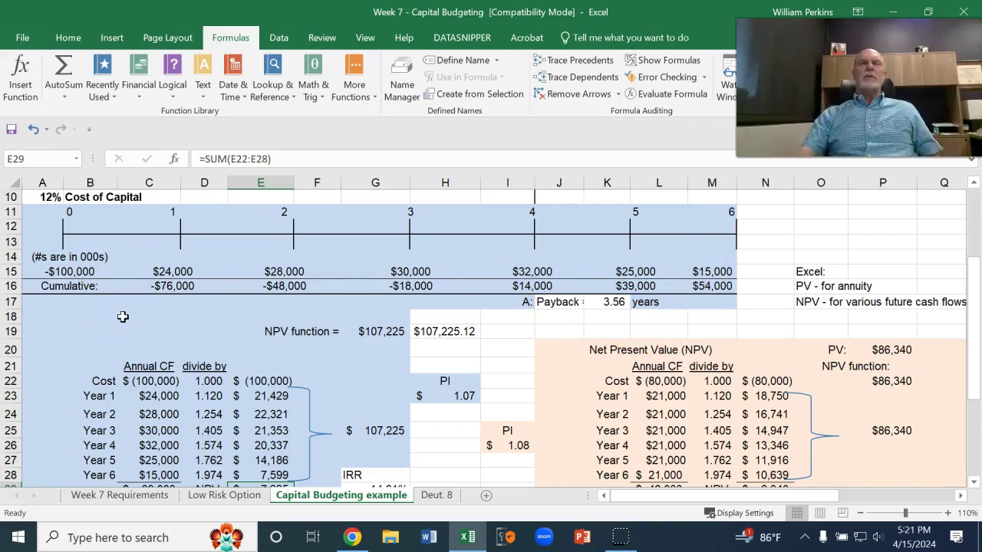
{"action": "scroll", "coordinate": [121, 317], "scroll_direction": "down", "scroll_amount": 1}
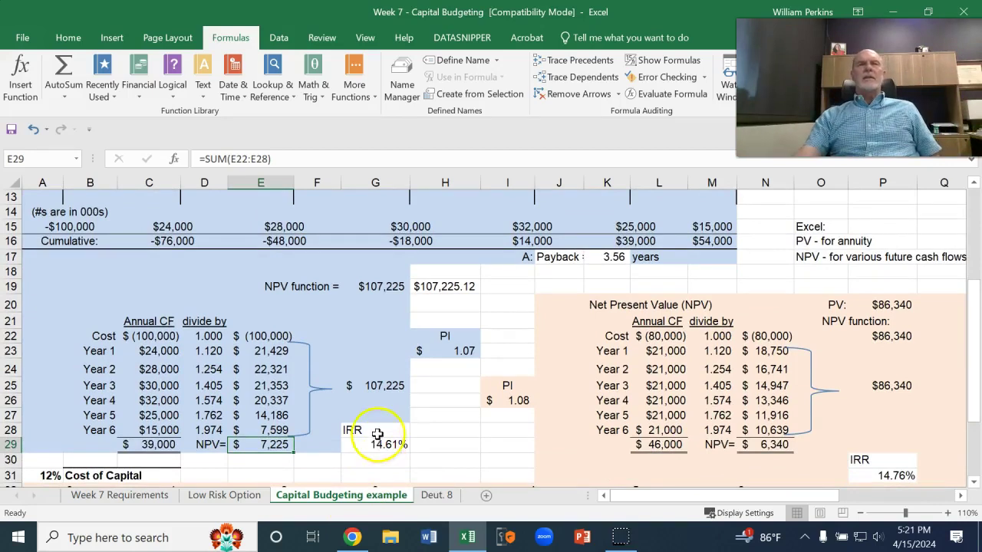
{"action": "left_click", "coordinate": [356, 446]}
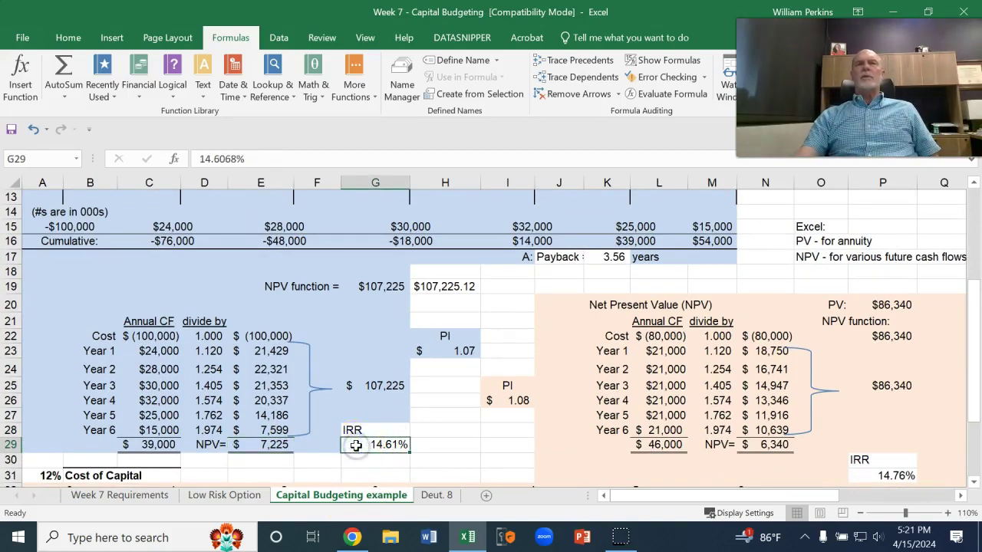
{"action": "scroll", "coordinate": [356, 445], "scroll_direction": "up", "scroll_amount": 2}
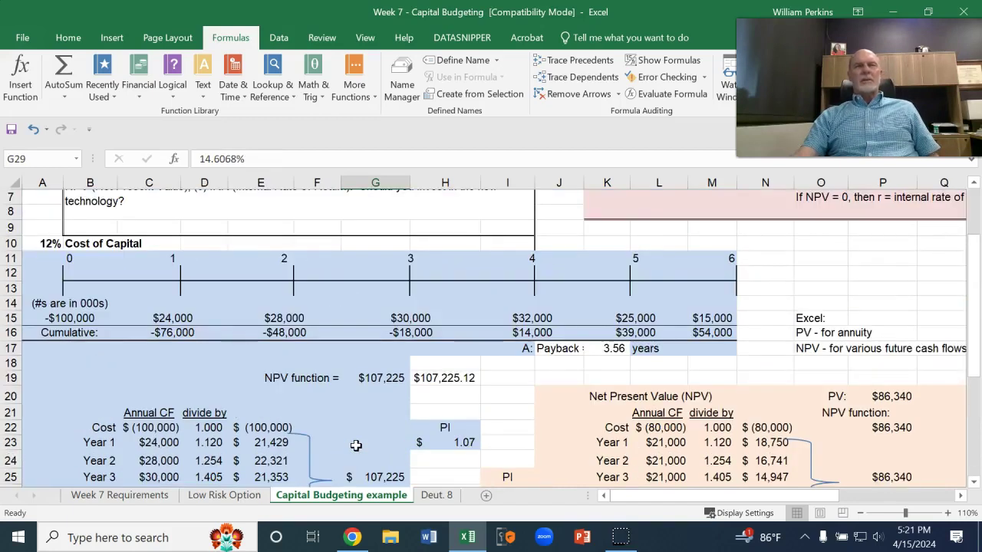
{"action": "left_click", "coordinate": [34, 242]}
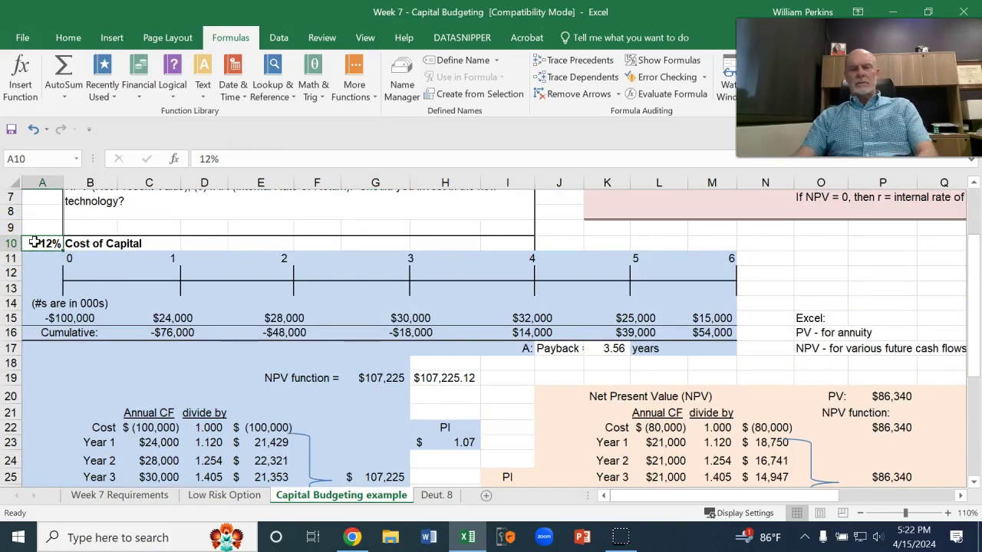
{"action": "type", "text": "="}
{"action": "scroll", "coordinate": [299, 361], "scroll_direction": "down", "scroll_amount": 2}
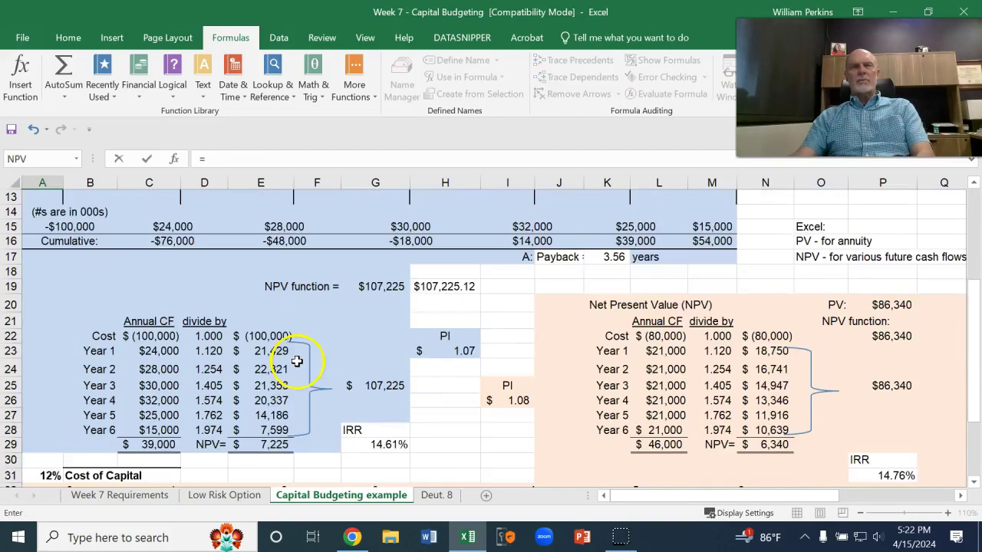
{"action": "left_click", "coordinate": [388, 448]}
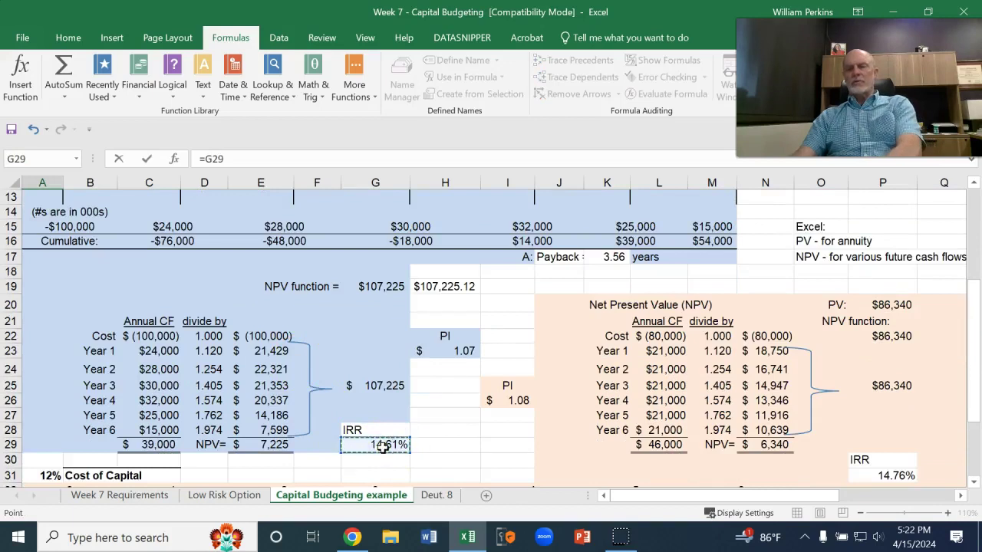
{"action": "key", "text": "Return"}
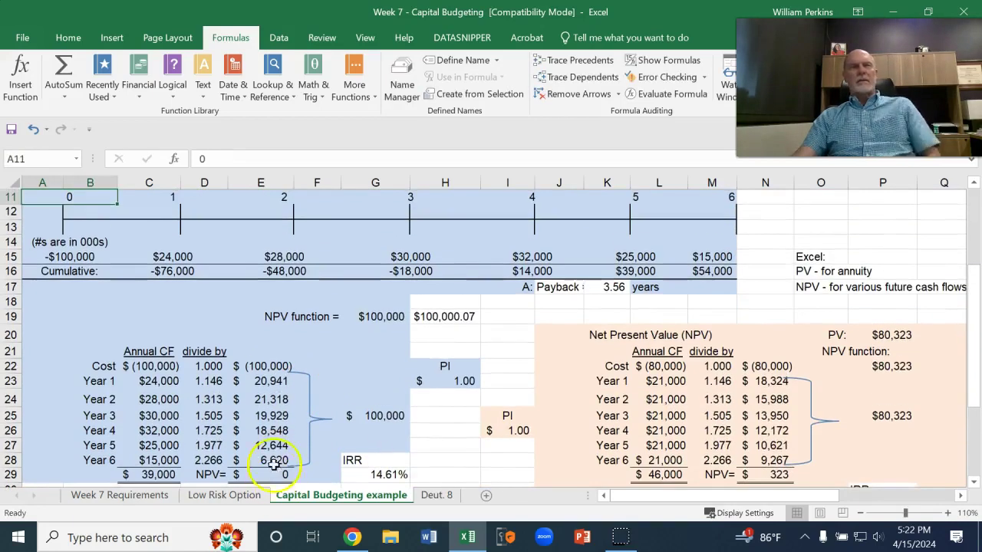
{"action": "scroll", "coordinate": [281, 430], "scroll_direction": "down", "scroll_amount": 1}
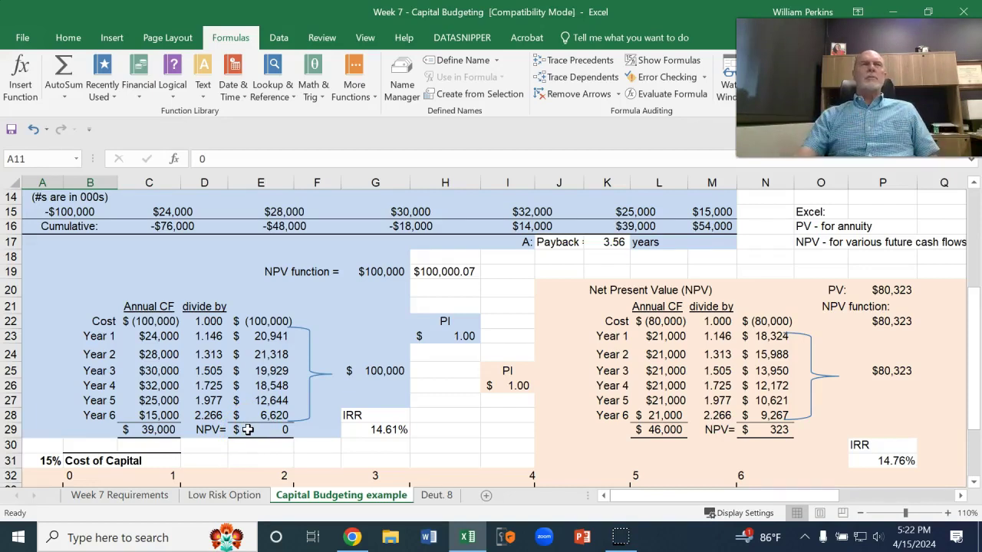
{"action": "left_click", "coordinate": [31, 131]}
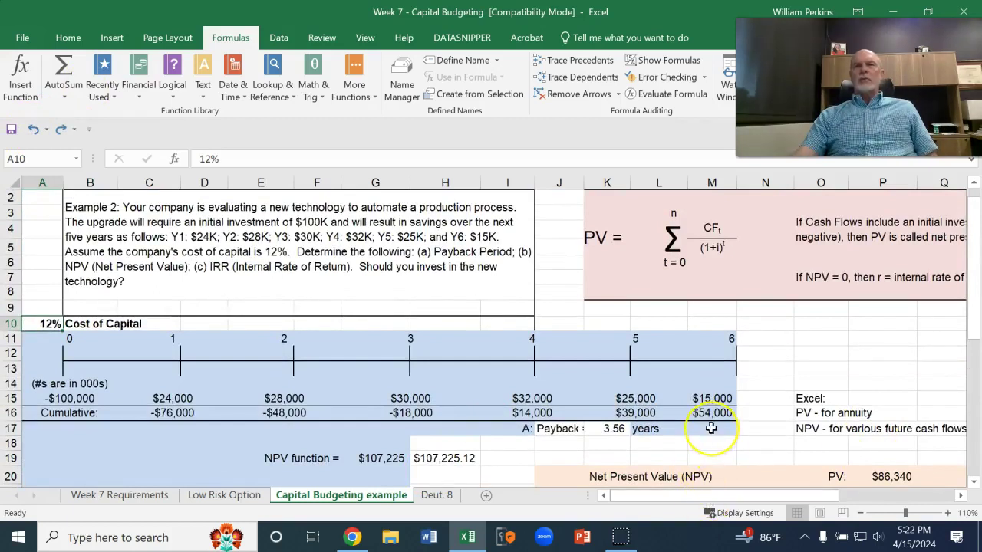
Review the present value formula with its NPV and IRR notes, and inspect the cash flow term in M4
{"action": "scroll", "coordinate": [712, 429], "scroll_direction": "down", "scroll_amount": 3}
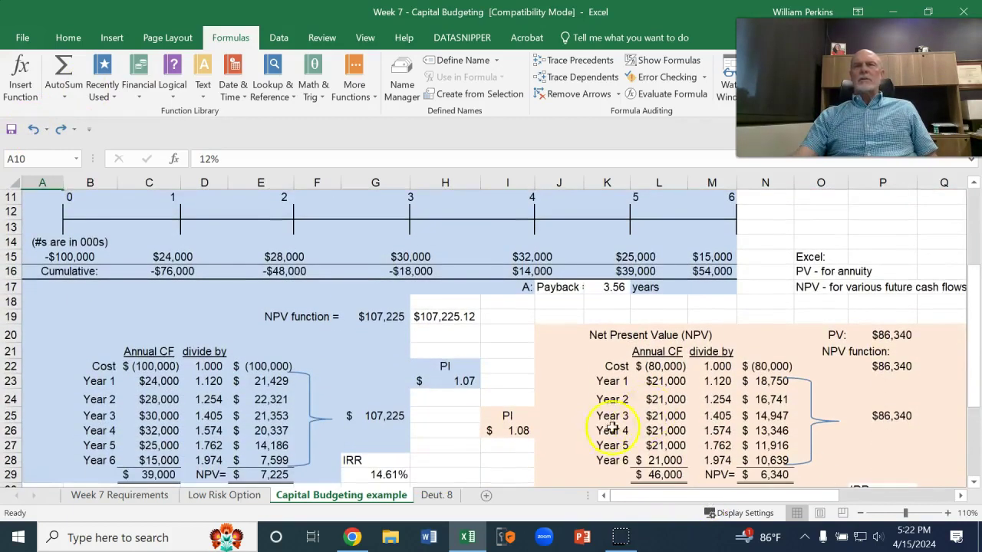
{"action": "left_click_drag", "start_coordinate": [672, 494], "coordinate": [747, 492]}
{"action": "scroll", "coordinate": [555, 429], "scroll_direction": "up", "scroll_amount": 3}
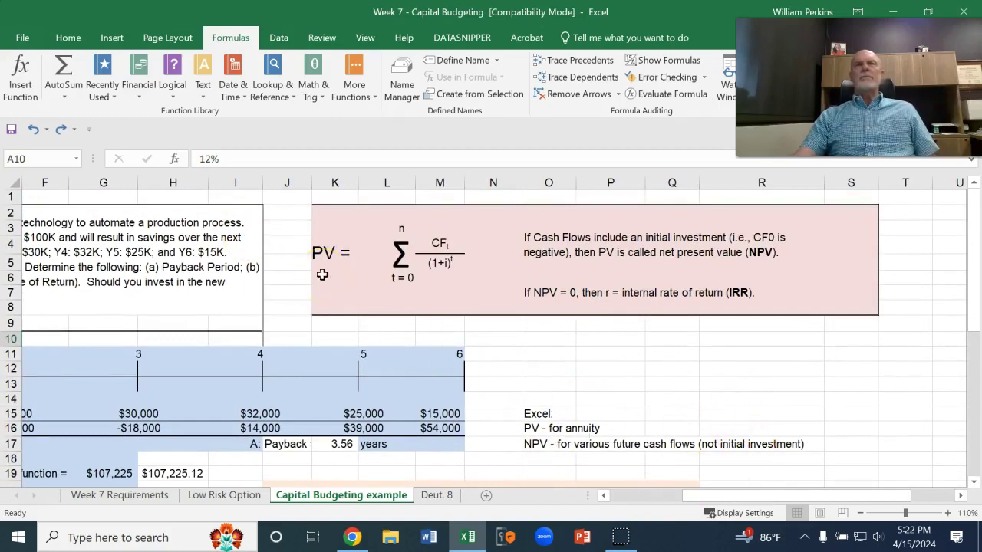
{"action": "left_click", "coordinate": [444, 243]}
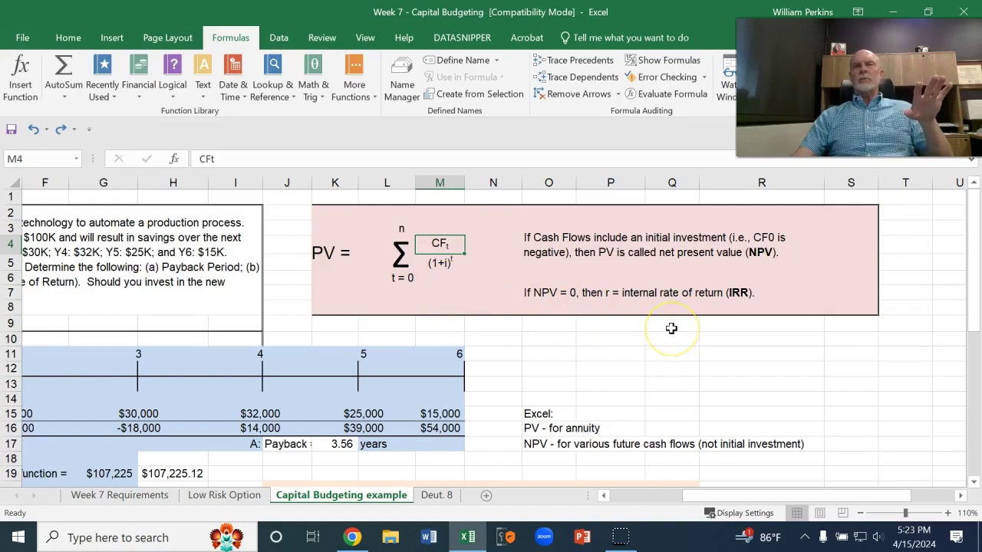
Look over the second project's figures and timeline, checking the initial cost in A36 and the year 6 cash flow in M36
{"action": "scroll", "coordinate": [671, 328], "scroll_direction": "down", "scroll_amount": 3}
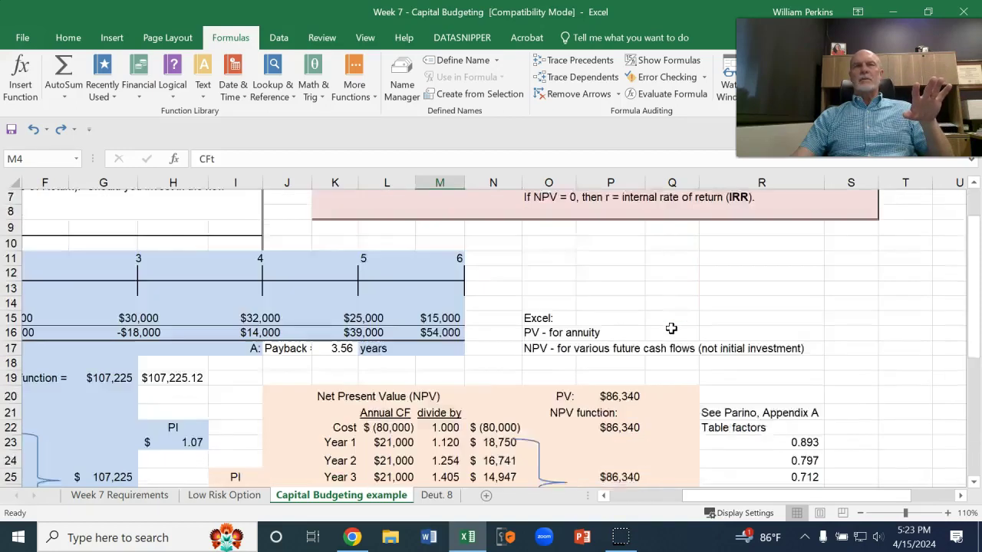
{"action": "scroll", "coordinate": [672, 328], "scroll_direction": "down", "scroll_amount": 2}
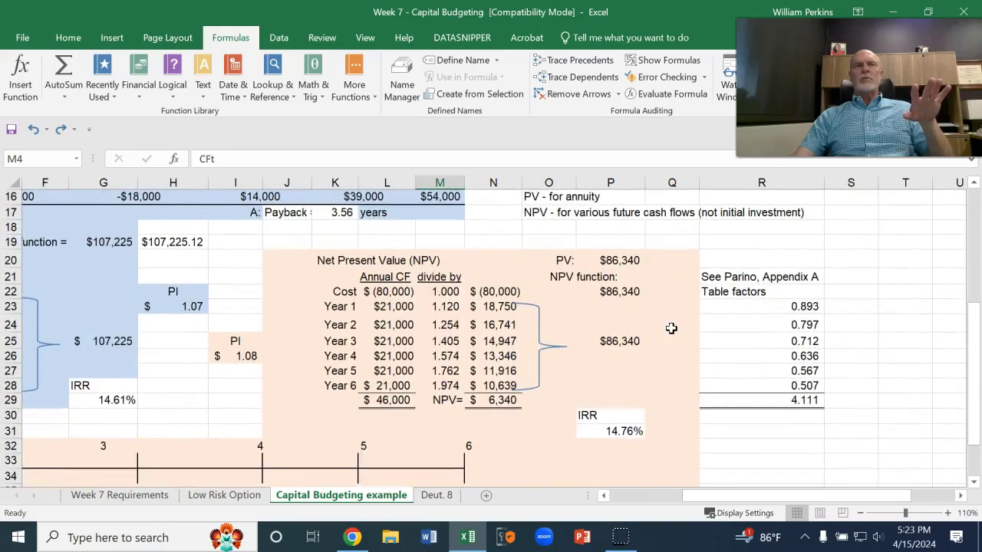
{"action": "scroll", "coordinate": [671, 329], "scroll_direction": "down", "scroll_amount": 1}
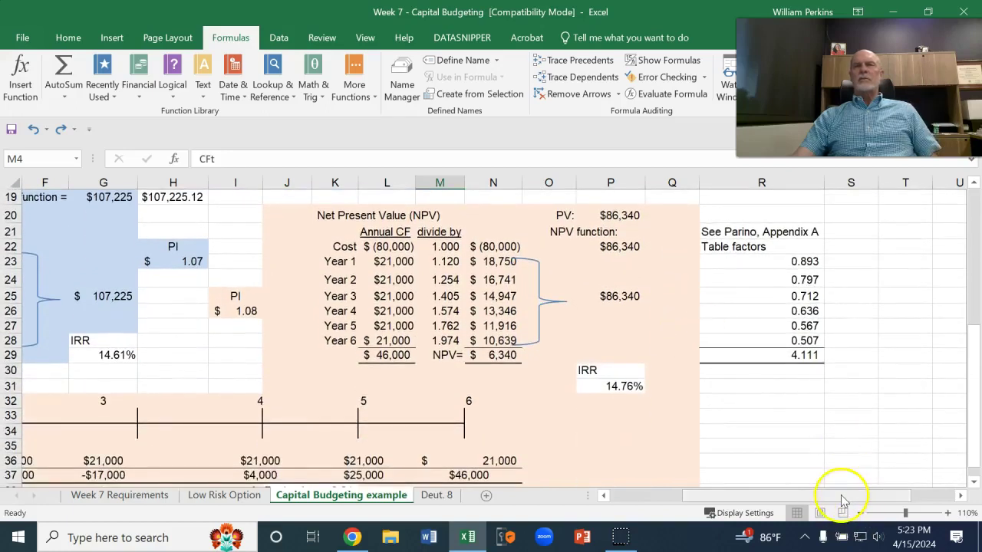
{"action": "left_click_drag", "start_coordinate": [829, 496], "coordinate": [733, 503]}
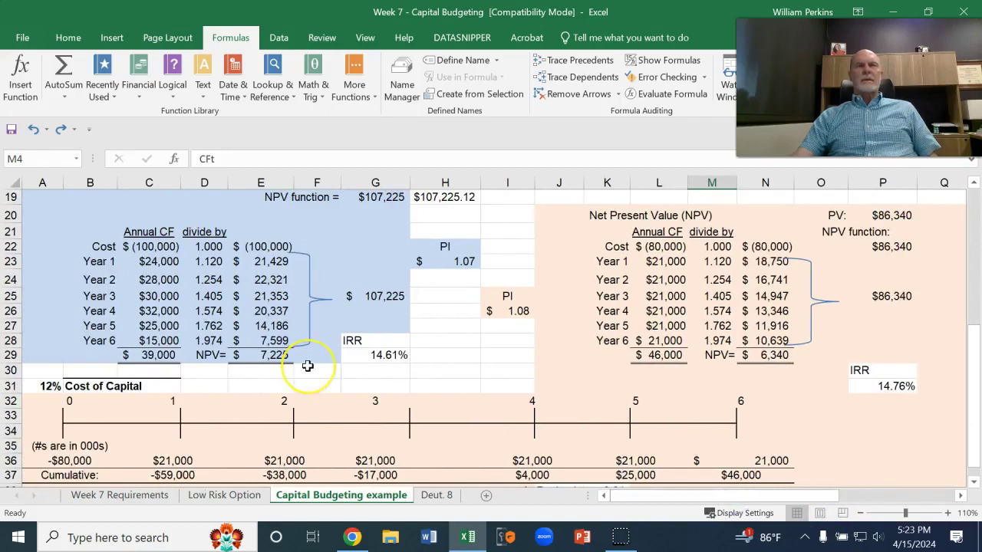
{"action": "scroll", "coordinate": [307, 369], "scroll_direction": "down", "scroll_amount": 2}
{"action": "scroll", "coordinate": [306, 367], "scroll_direction": "up", "scroll_amount": 2}
{"action": "scroll", "coordinate": [307, 367], "scroll_direction": "down", "scroll_amount": 1}
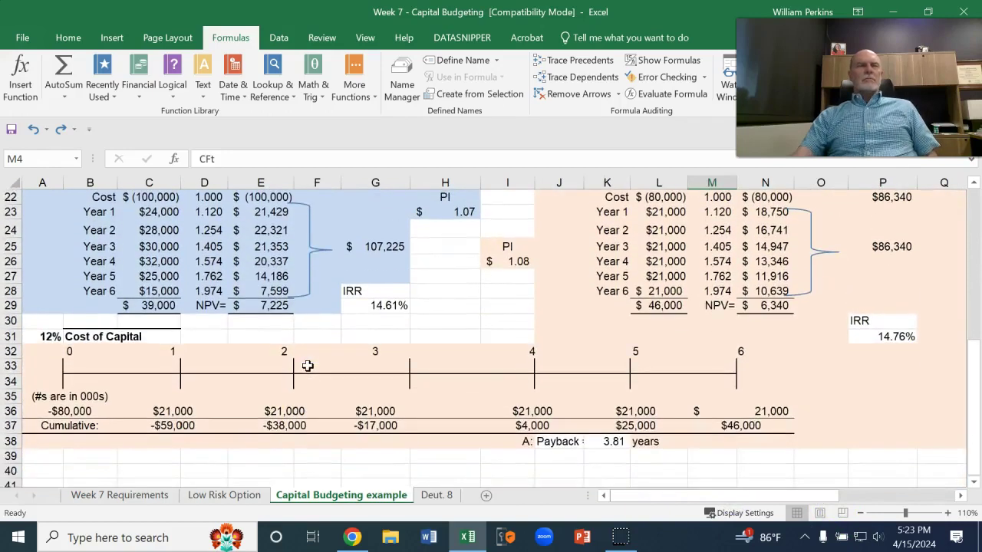
{"action": "left_click", "coordinate": [70, 412]}
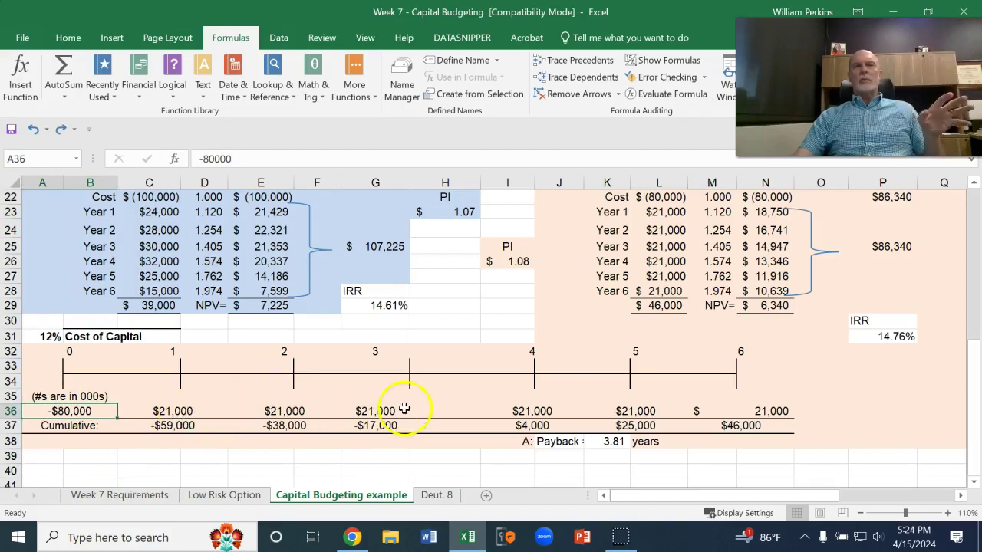
{"action": "left_click", "coordinate": [769, 412]}
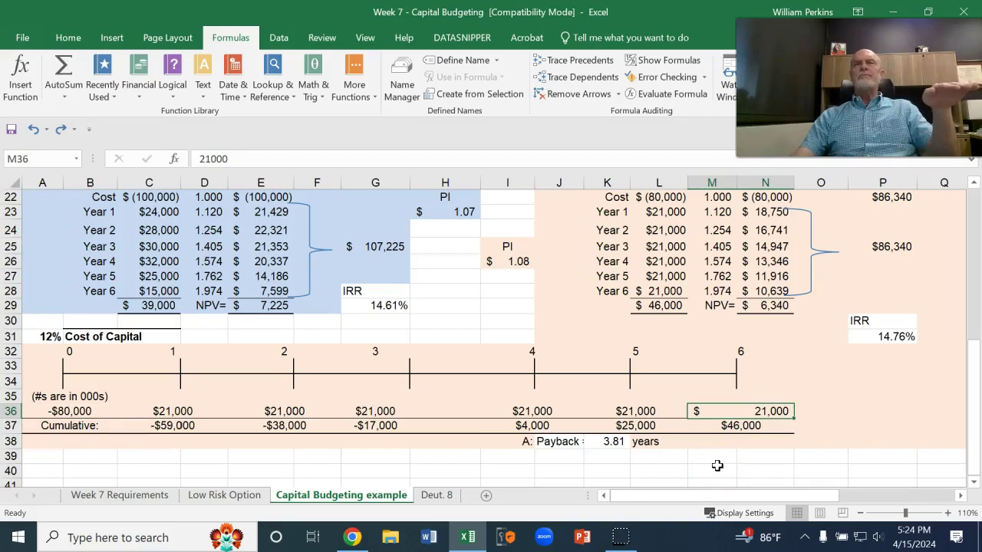
{"action": "scroll", "coordinate": [717, 466], "scroll_direction": "up", "scroll_amount": 1}
{"action": "scroll", "coordinate": [717, 466], "scroll_direction": "down", "scroll_amount": 1}
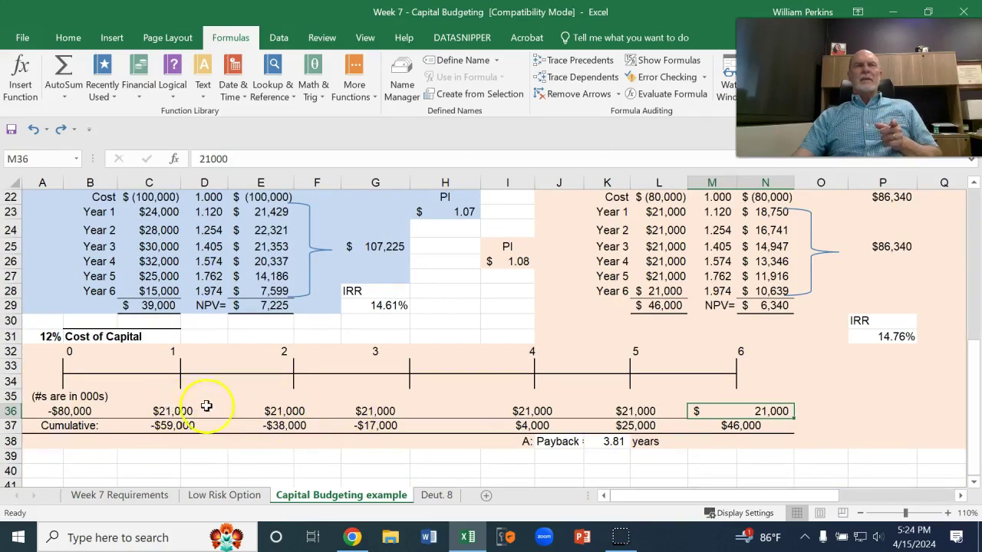
Check the second project's year 3 cash flow in G36, cumulative amount in G37 and payback formula in K38
{"action": "left_click", "coordinate": [349, 412]}
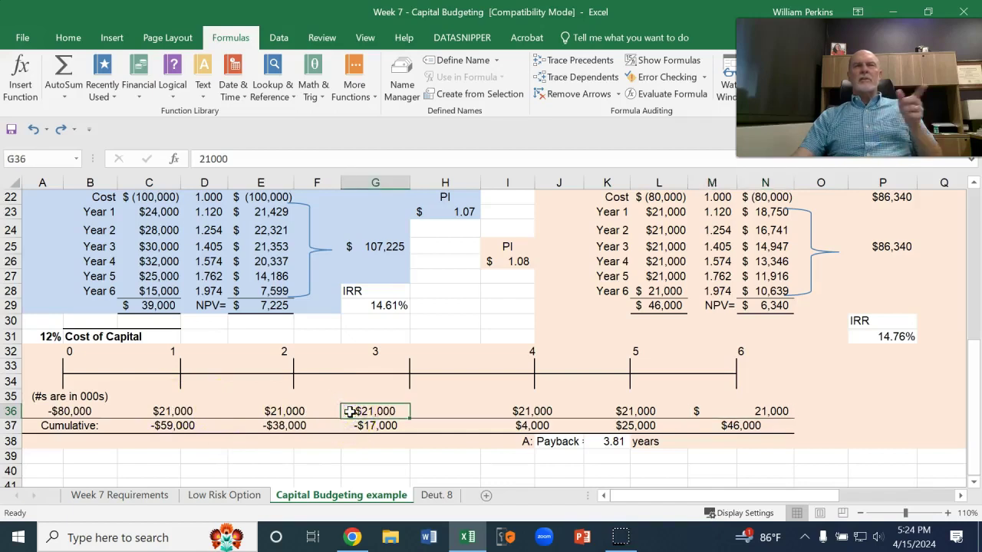
{"action": "left_click", "coordinate": [375, 426]}
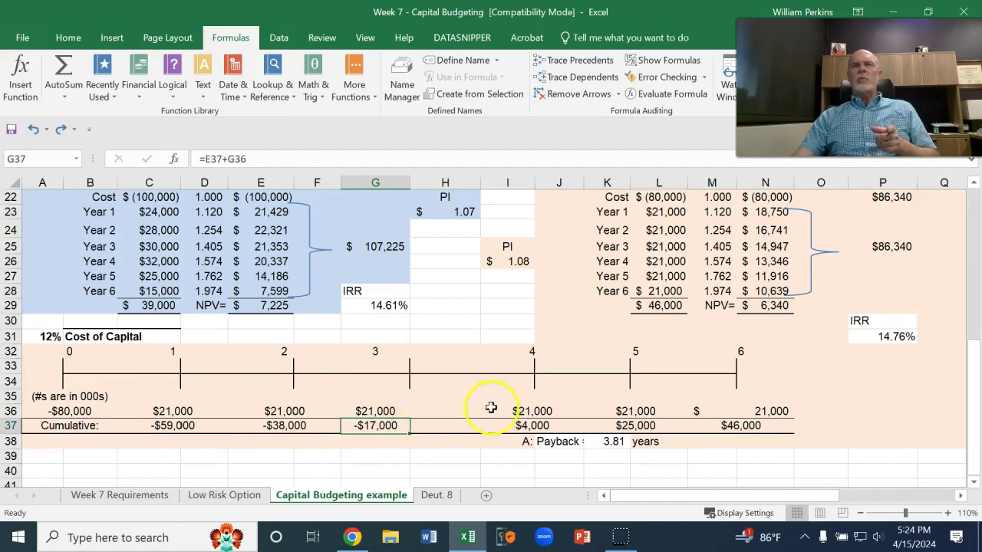
{"action": "double_click", "coordinate": [597, 443]}
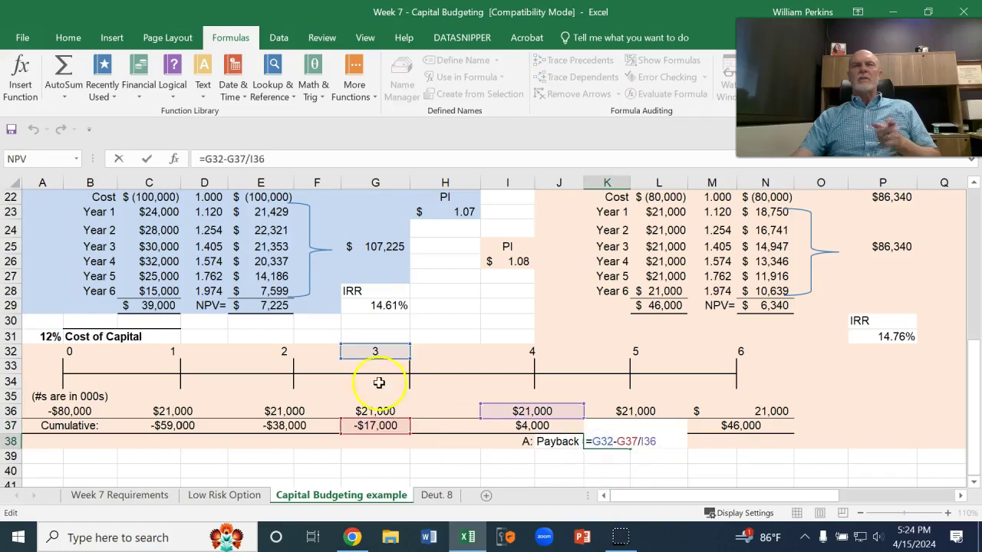
{"action": "key", "text": "ctrl+Return"}
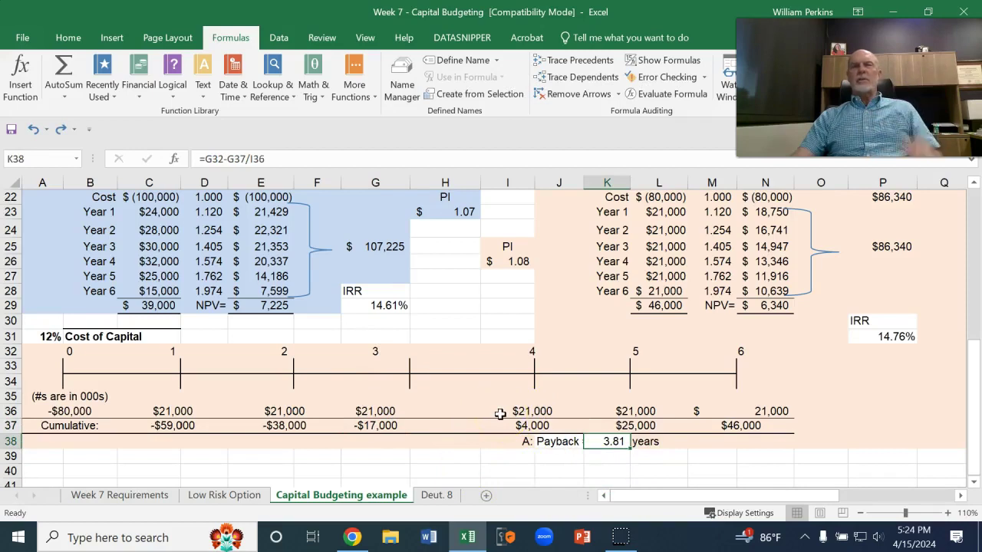
Check the second project's Year 2 divisor formula in M24 and the sum of its discounted cash flows in P25
{"action": "scroll", "coordinate": [495, 411], "scroll_direction": "up", "scroll_amount": 1}
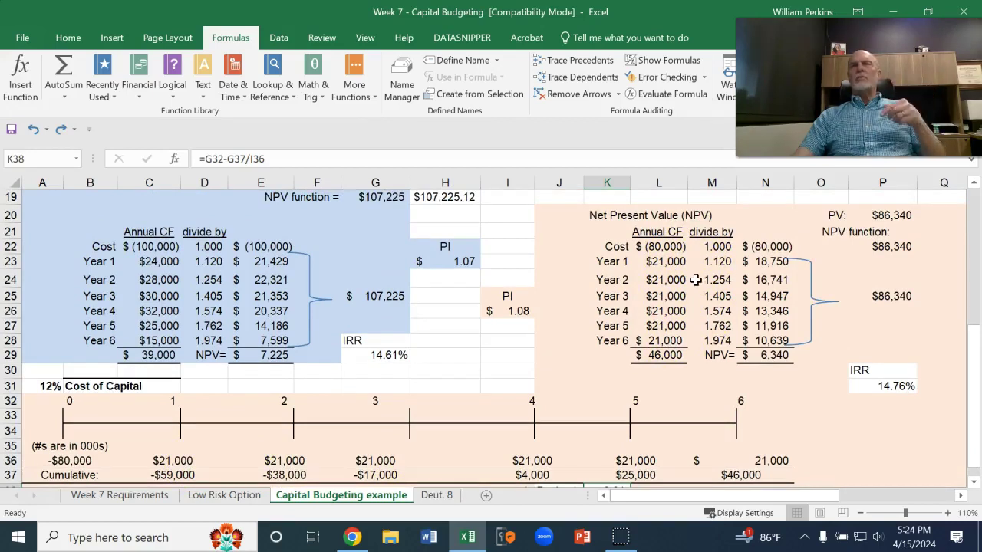
{"action": "left_click", "coordinate": [710, 280]}
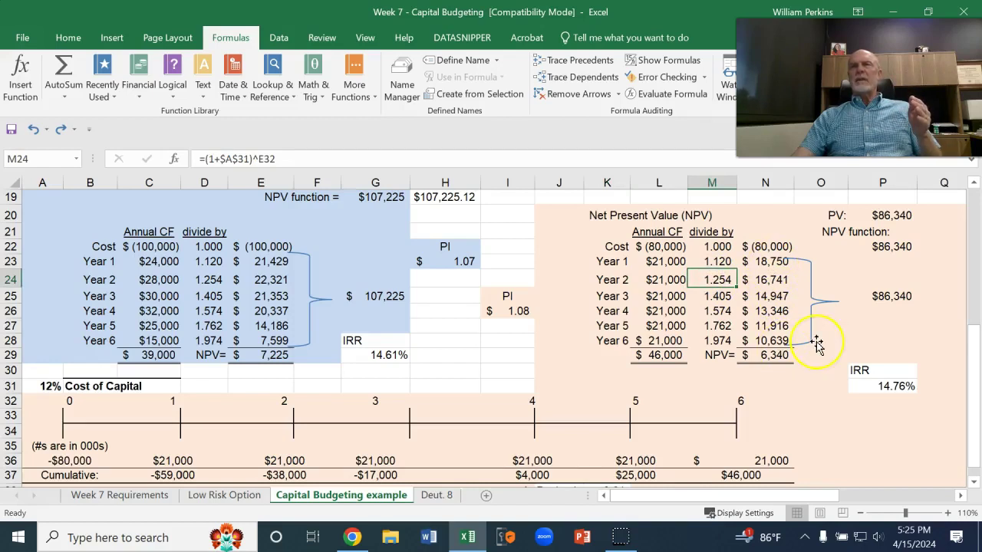
{"action": "double_click", "coordinate": [869, 299]}
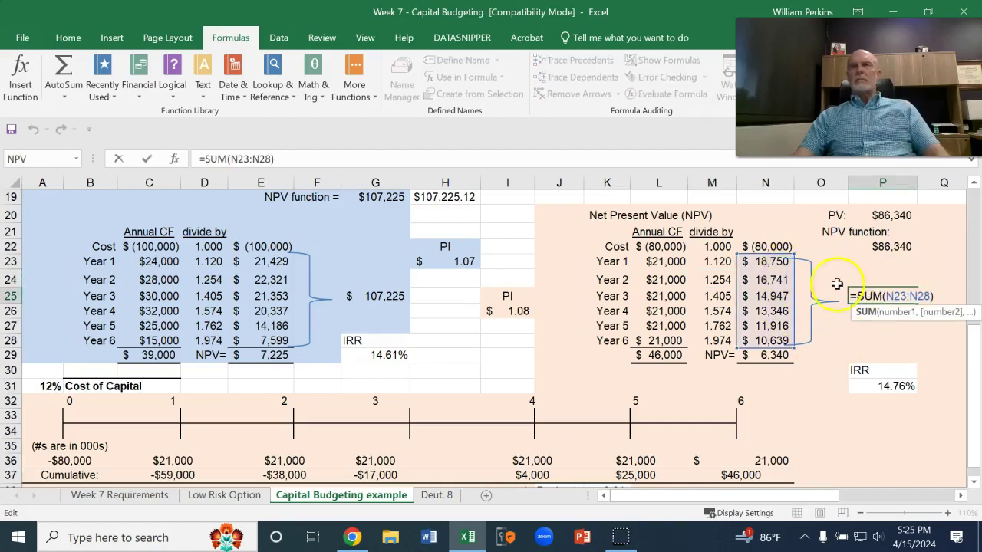
{"action": "key", "text": "ctrl+Return"}
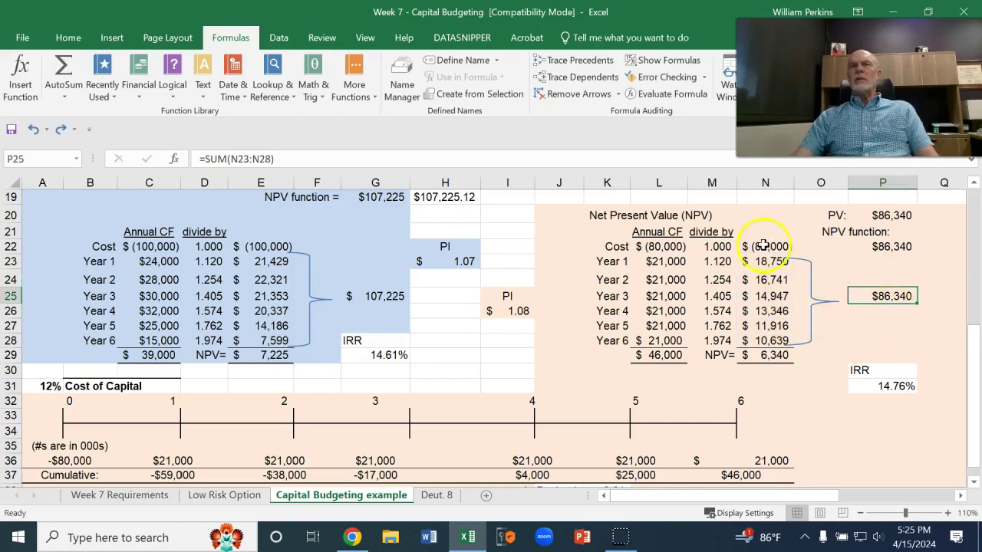
Inspect the second project's net present value formula in N29
{"action": "double_click", "coordinate": [779, 355]}
{"action": "key", "text": "Escape"}
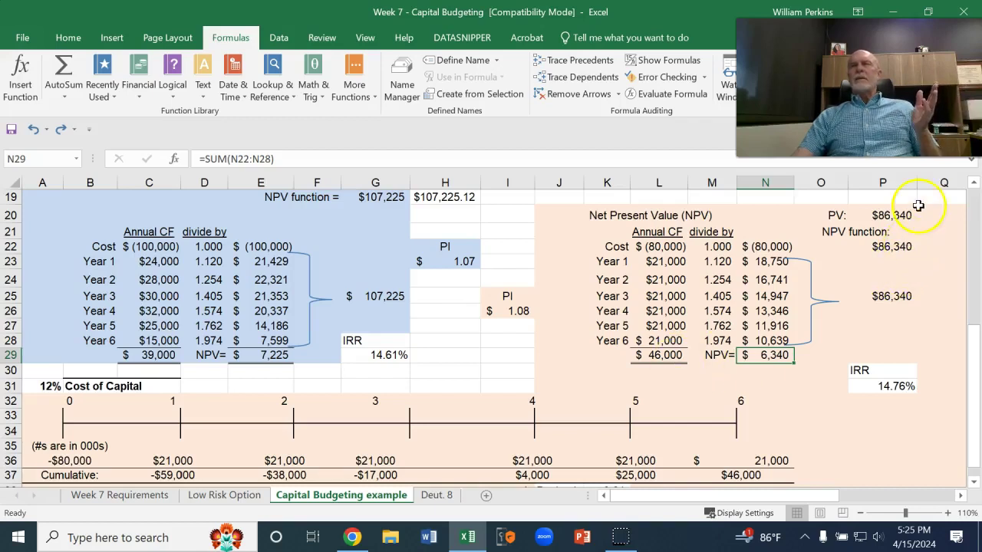
Start an NPV function in P23 with the cost of capital in A31 as the rate
{"action": "left_click", "coordinate": [893, 261]}
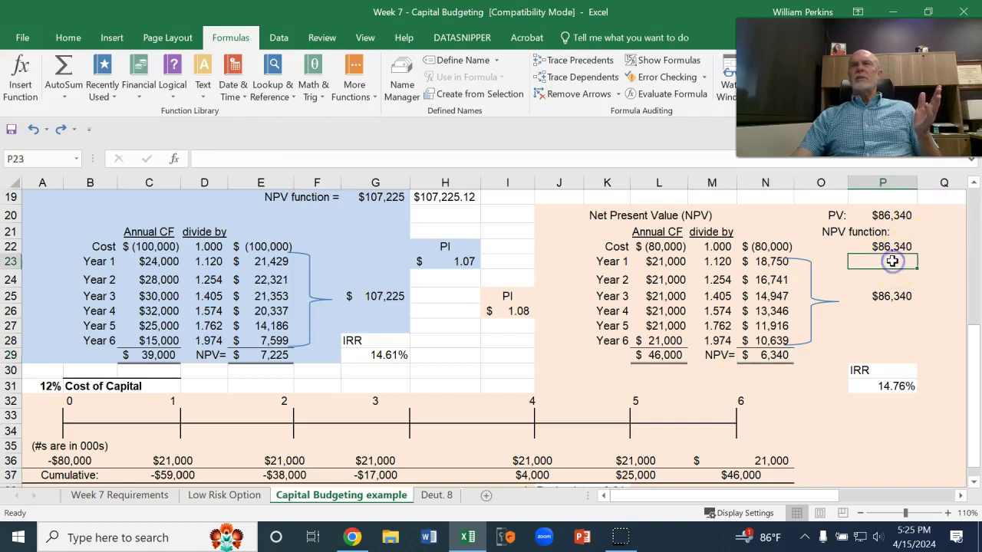
{"action": "left_click", "coordinate": [135, 69]}
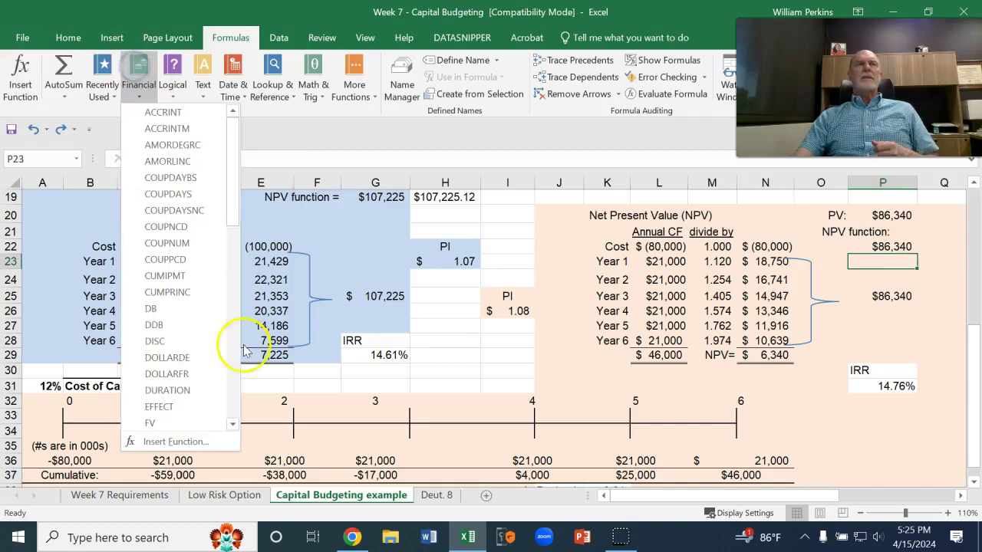
{"action": "scroll", "coordinate": [218, 338], "scroll_direction": "down", "scroll_amount": 5}
{"action": "scroll", "coordinate": [217, 341], "scroll_direction": "down", "scroll_amount": 7}
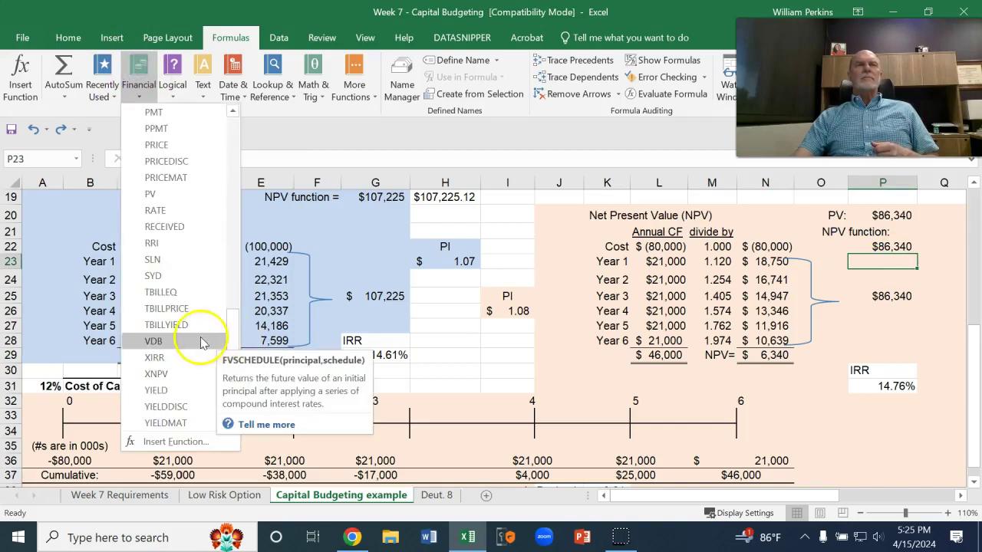
{"action": "scroll", "coordinate": [198, 343], "scroll_direction": "up", "scroll_amount": 2}
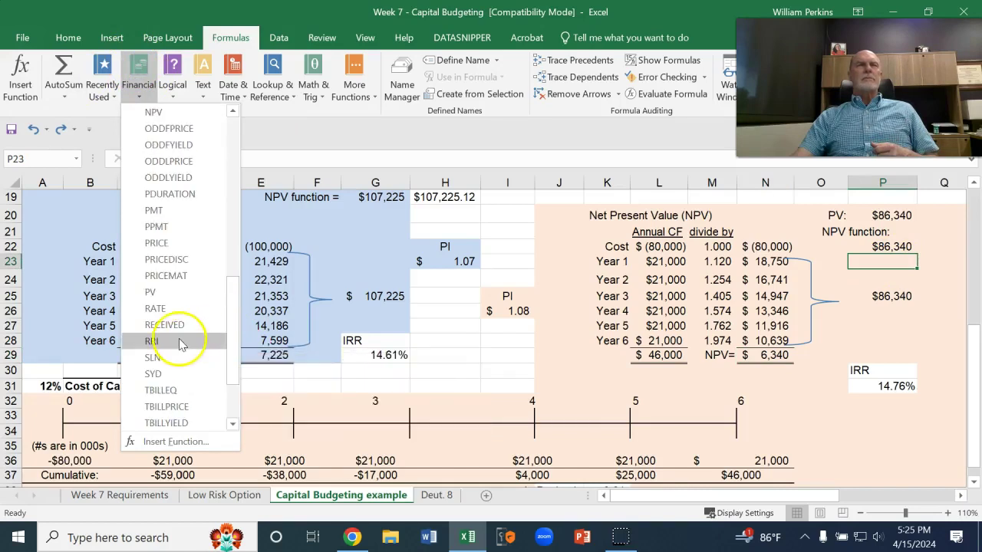
{"action": "scroll", "coordinate": [176, 342], "scroll_direction": "up", "scroll_amount": 1}
{"action": "scroll", "coordinate": [172, 342], "scroll_direction": "up", "scroll_amount": 1}
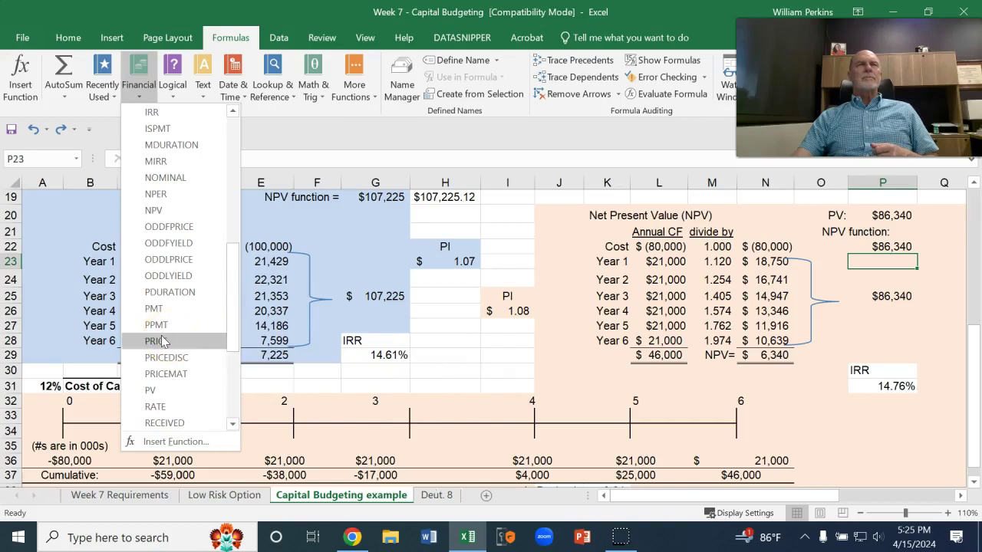
{"action": "left_click", "coordinate": [157, 209]}
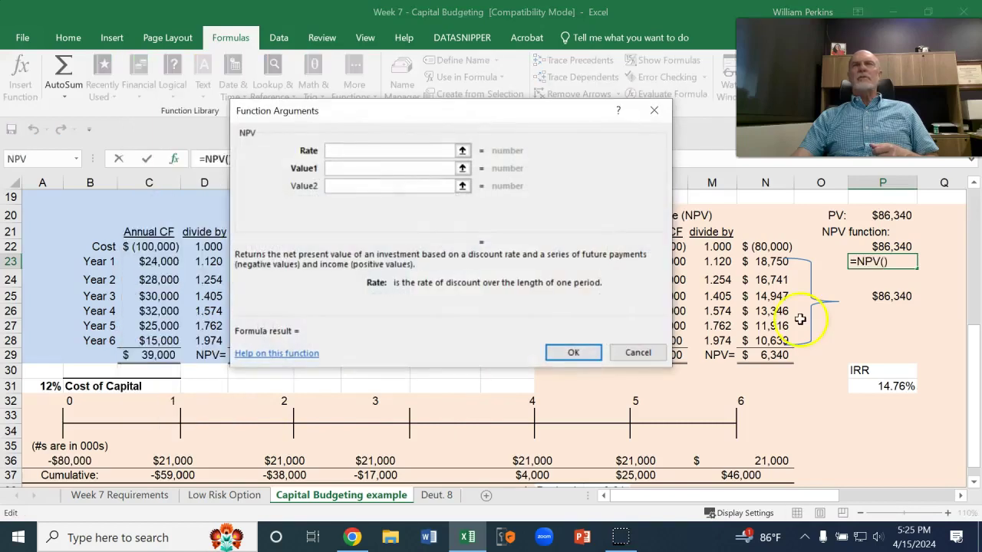
{"action": "left_click", "coordinate": [346, 168]}
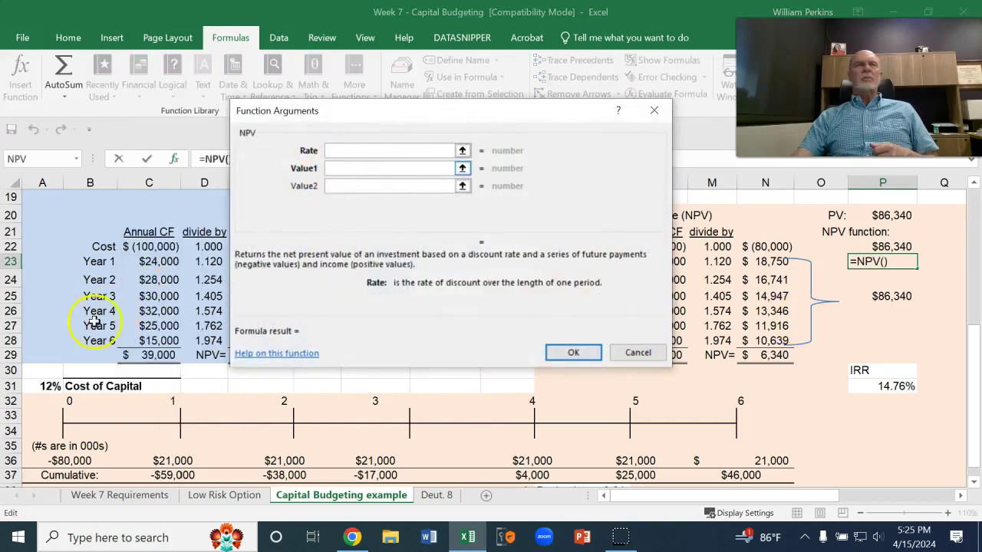
{"action": "left_click", "coordinate": [38, 385]}
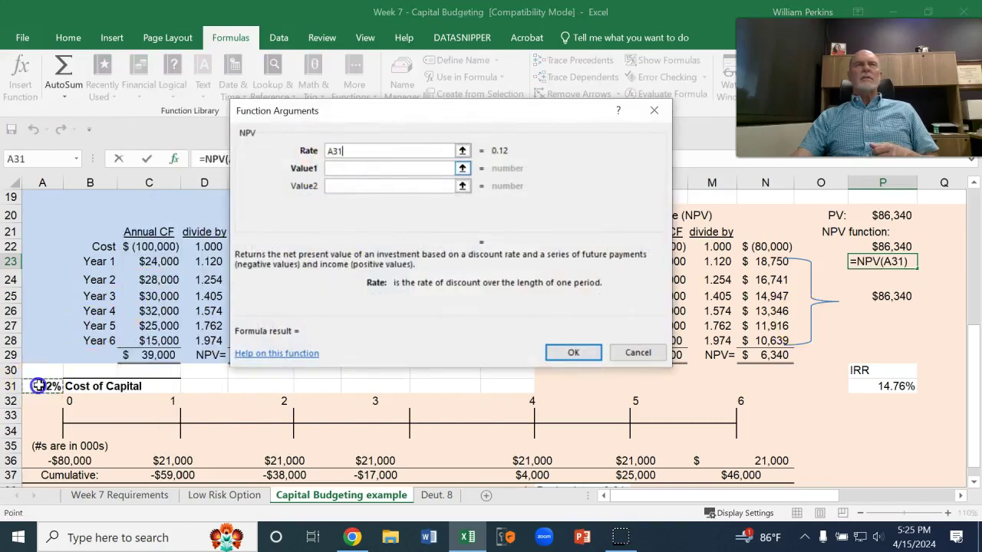
Add the year 1 to 4 cash flows C36, E36, G36 and I36 as the NPV function's first four values
{"action": "left_click", "coordinate": [363, 169]}
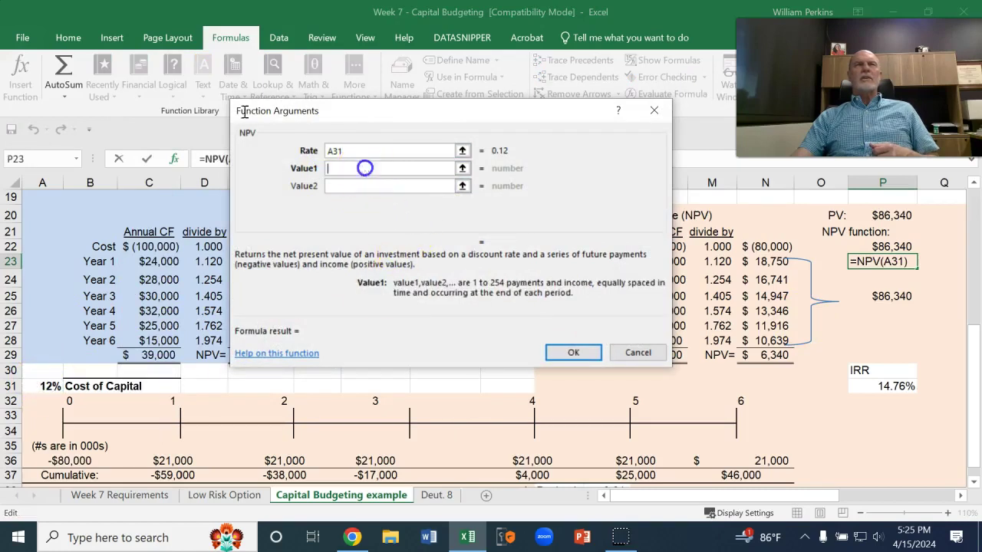
{"action": "left_click", "coordinate": [182, 458]}
{"action": "left_click", "coordinate": [370, 186]}
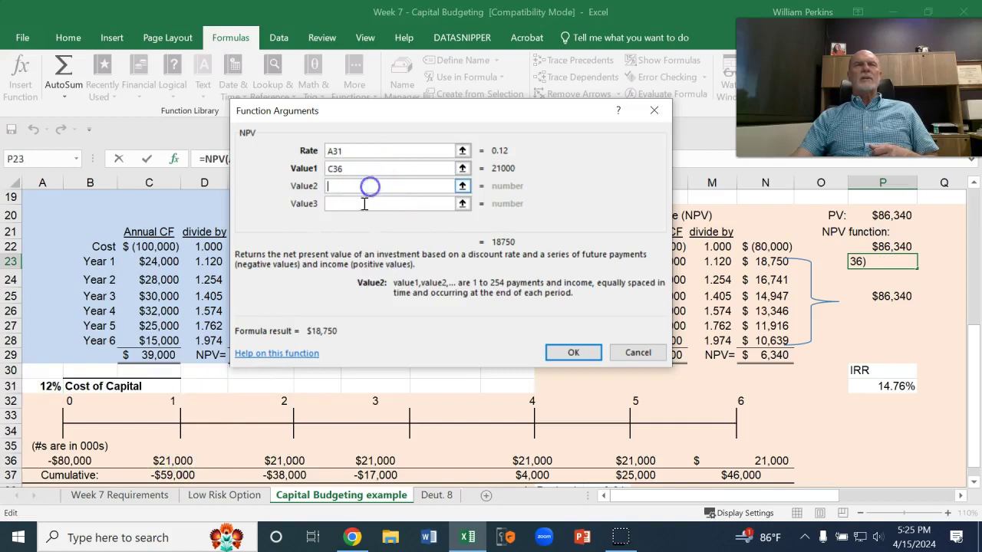
{"action": "left_click", "coordinate": [283, 458]}
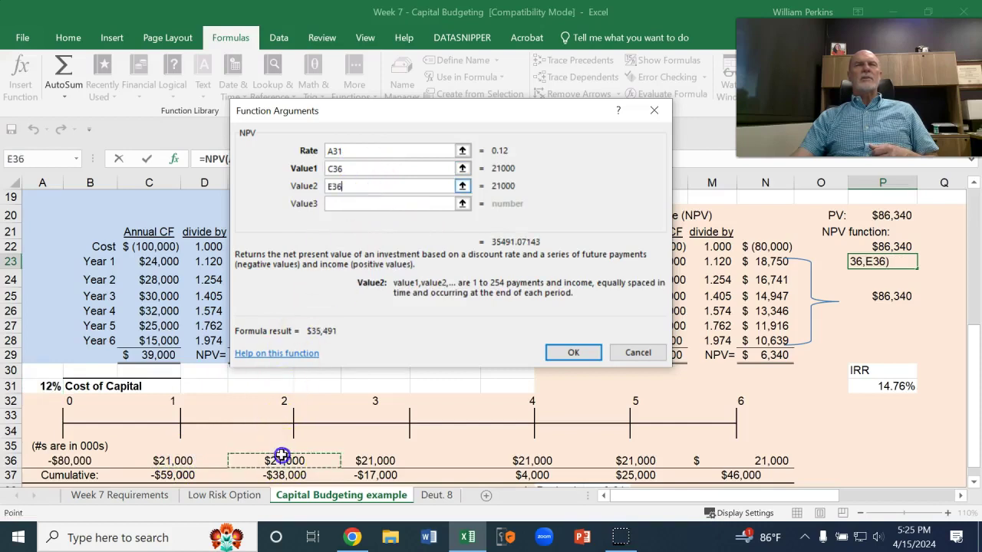
{"action": "left_click", "coordinate": [371, 204]}
{"action": "left_click", "coordinate": [382, 457]}
{"action": "left_click", "coordinate": [407, 220]}
{"action": "left_click", "coordinate": [541, 461]}
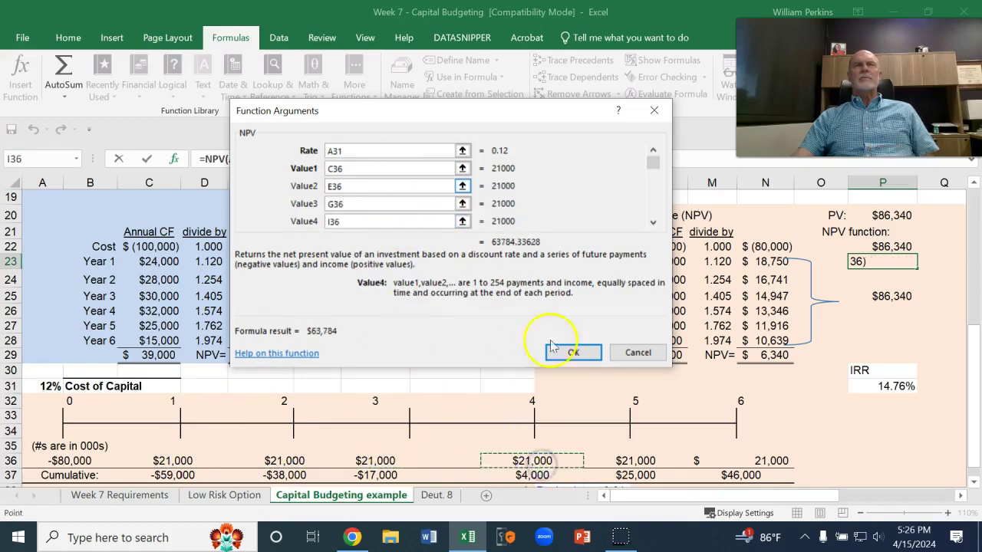
Add the year 5 and 6 cash flows K36 and M36 as the fifth and sixth values and complete the NPV formula
{"action": "left_click", "coordinate": [653, 224]}
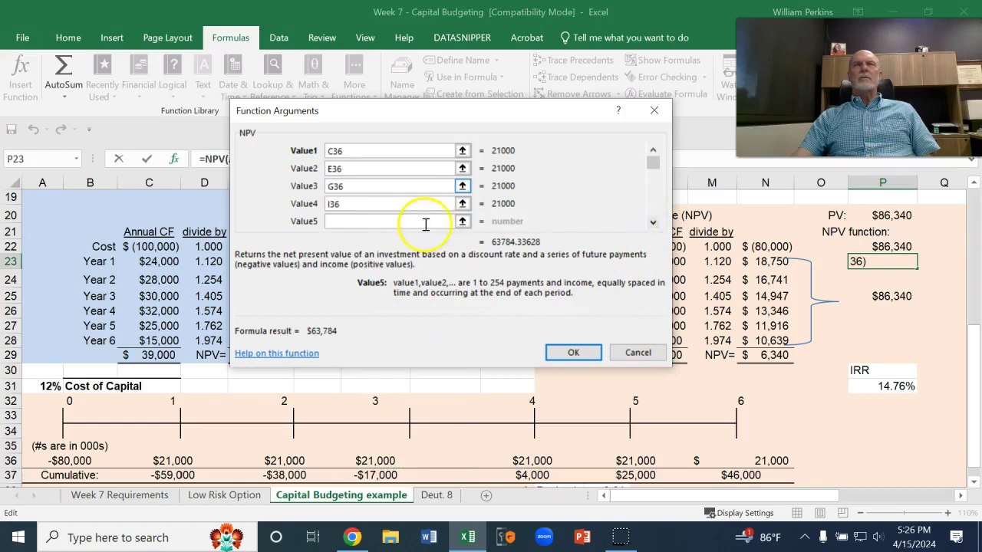
{"action": "left_click", "coordinate": [637, 462]}
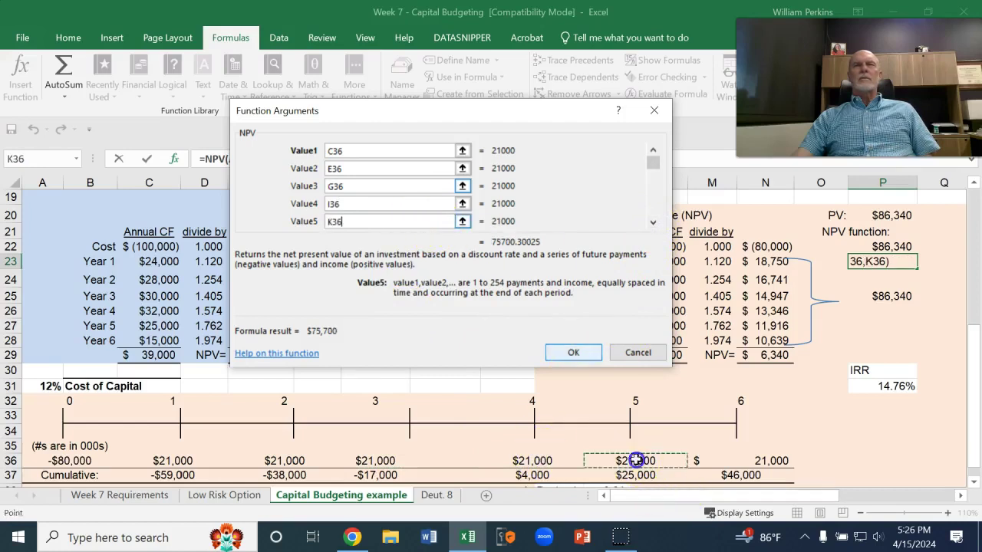
{"action": "left_click", "coordinate": [653, 222]}
{"action": "left_click", "coordinate": [652, 221]}
{"action": "left_click", "coordinate": [785, 465]}
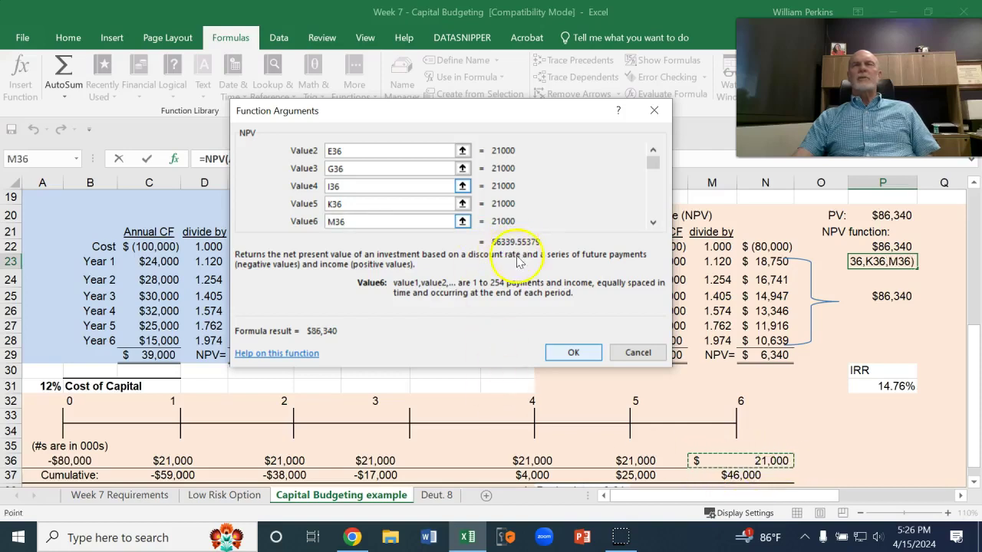
{"action": "left_click", "coordinate": [575, 353]}
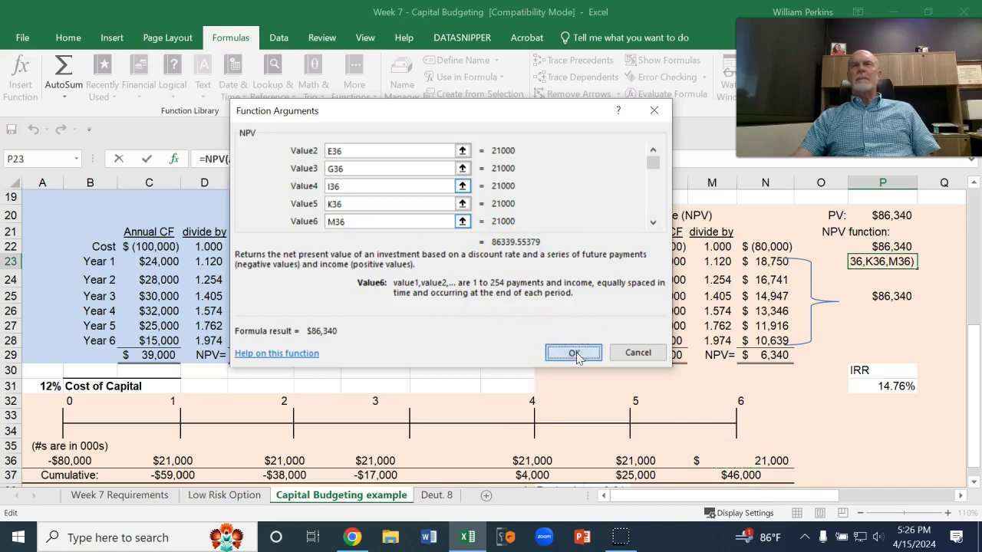
{"action": "left_click", "coordinate": [575, 353]}
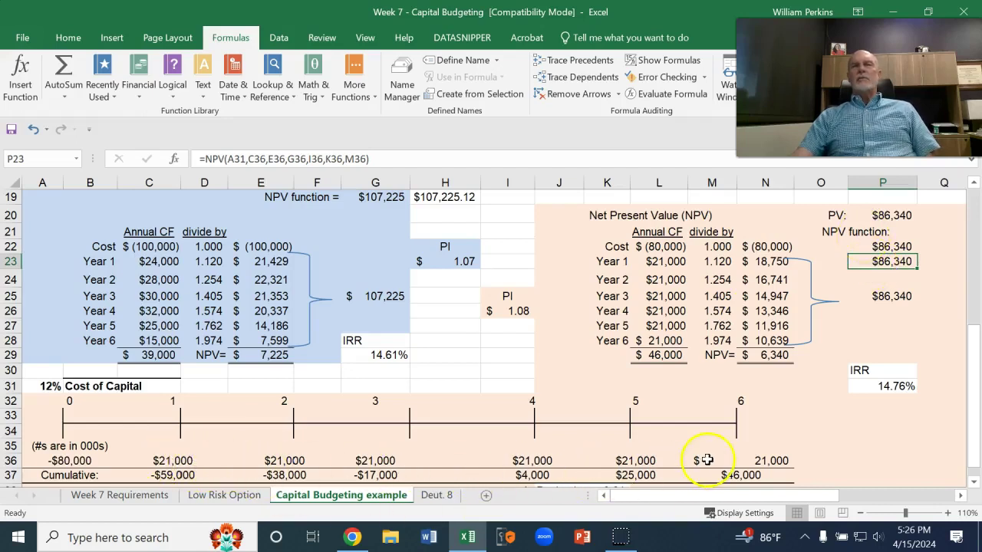
Check the PV formula in P20 and read the notes on when to use PV and NPV in O16 and O17
{"action": "left_click", "coordinate": [869, 215]}
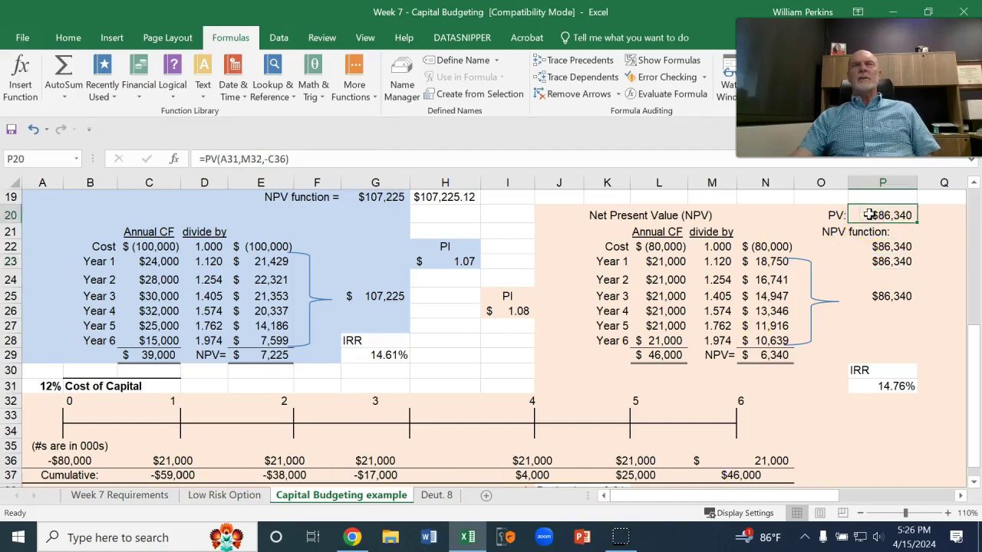
{"action": "scroll", "coordinate": [471, 284], "scroll_direction": "up", "scroll_amount": 6}
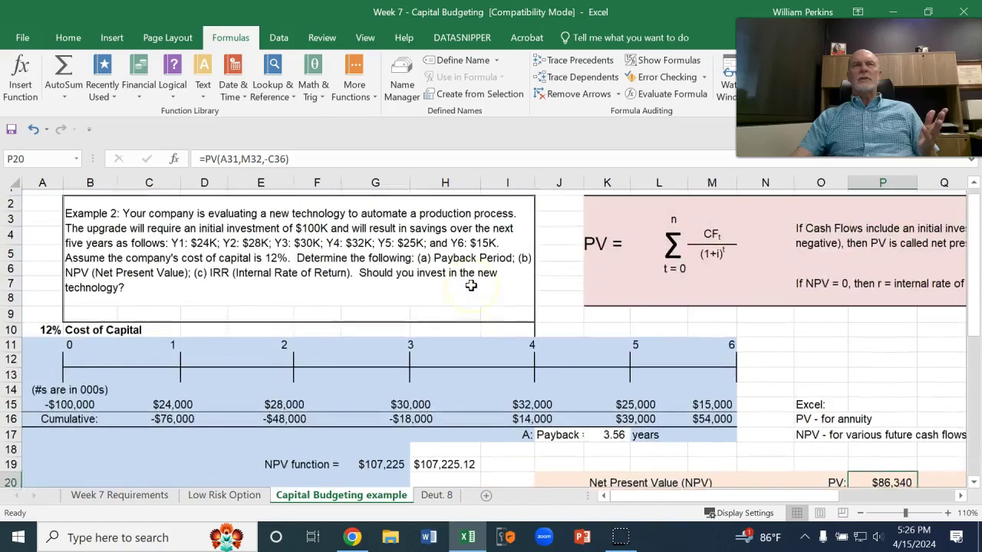
{"action": "left_click", "coordinate": [493, 318]}
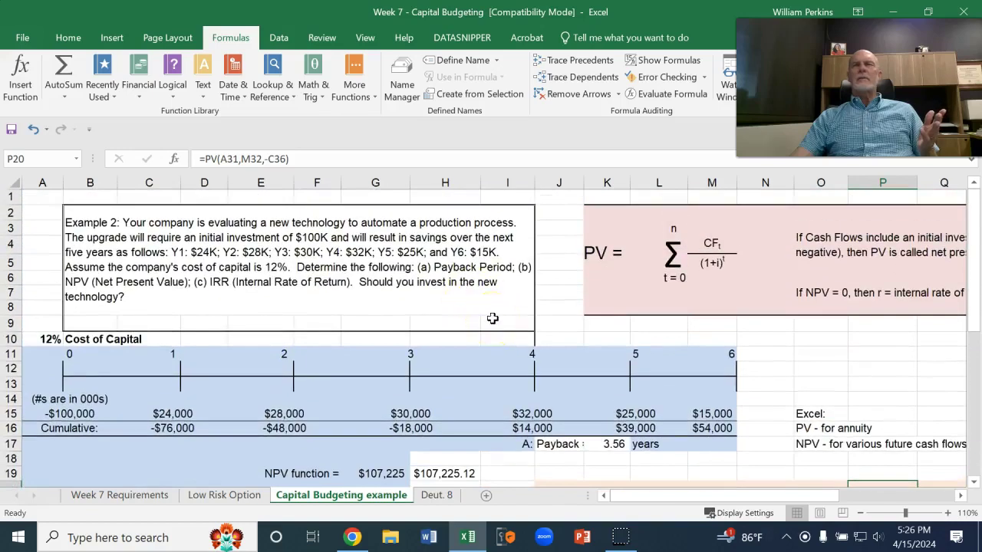
{"action": "left_click", "coordinate": [818, 430]}
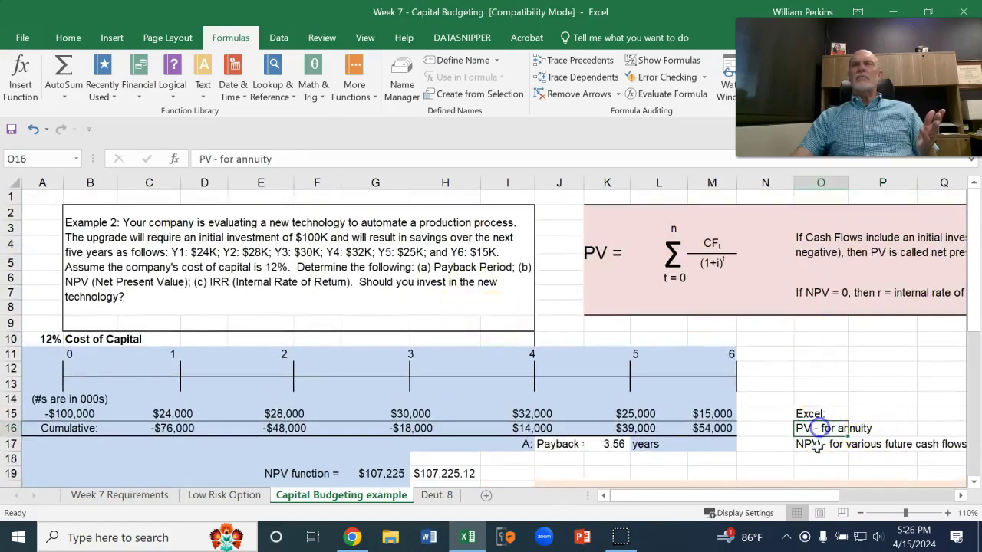
{"action": "left_click", "coordinate": [832, 444]}
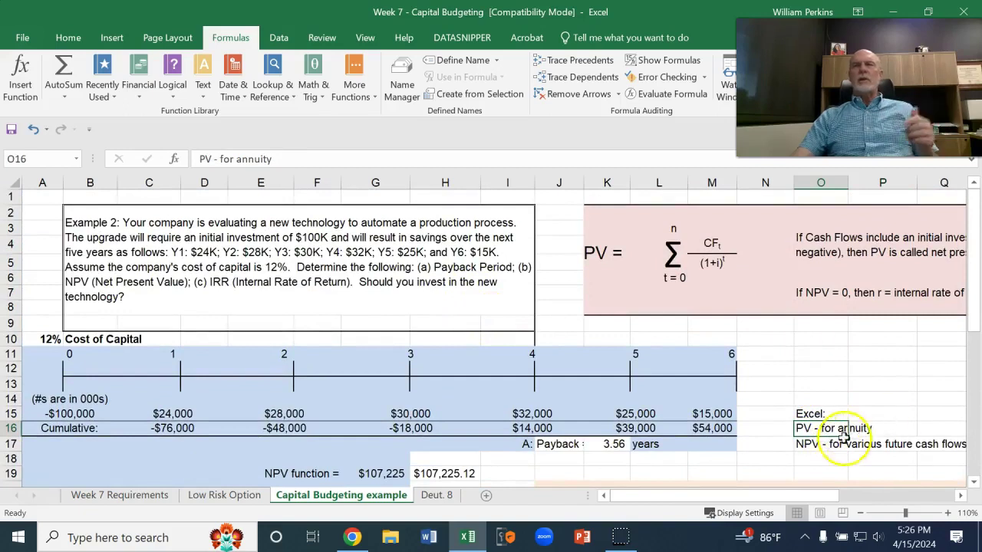
{"action": "left_click", "coordinate": [832, 443]}
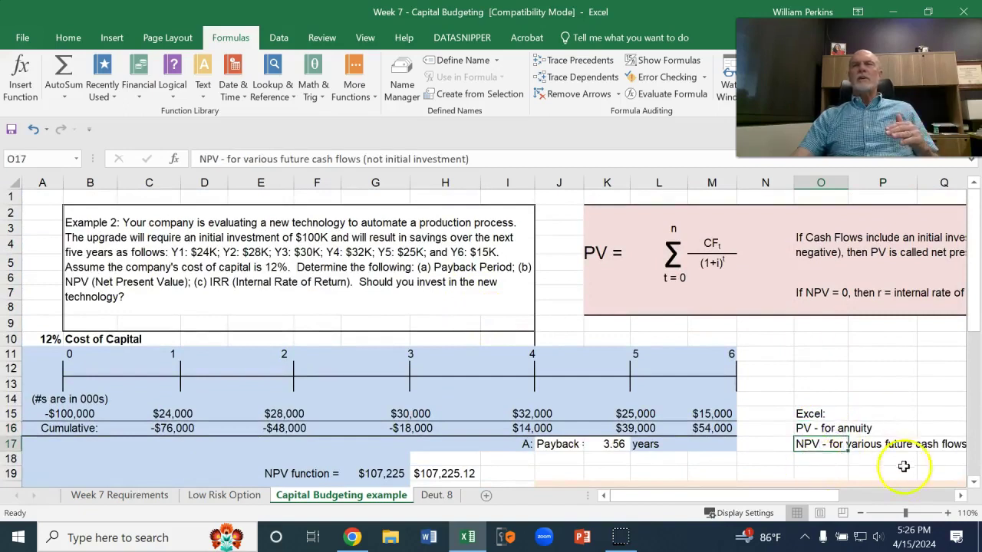
{"action": "left_click", "coordinate": [961, 496]}
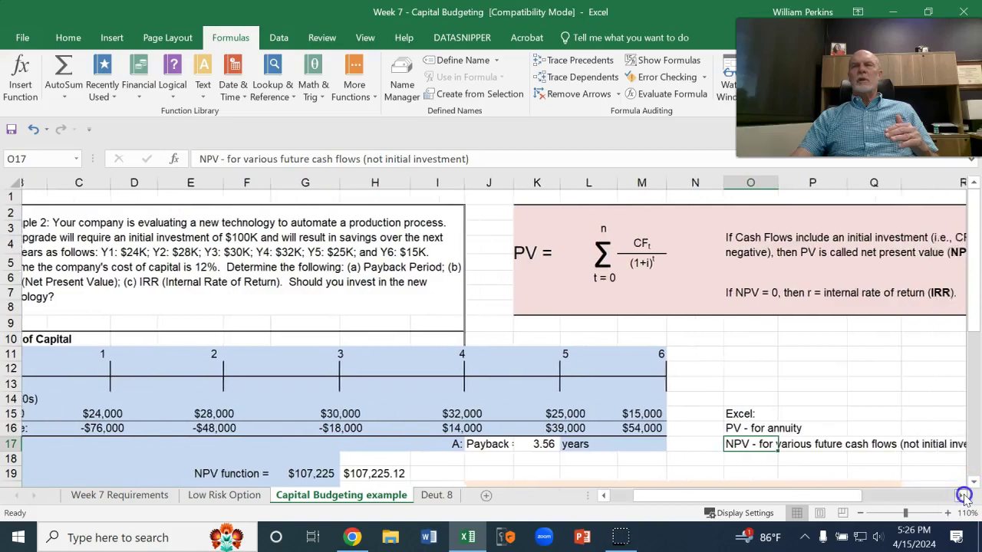
{"action": "left_click", "coordinate": [961, 496]}
{"action": "scroll", "coordinate": [913, 454], "scroll_direction": "down", "scroll_amount": 4}
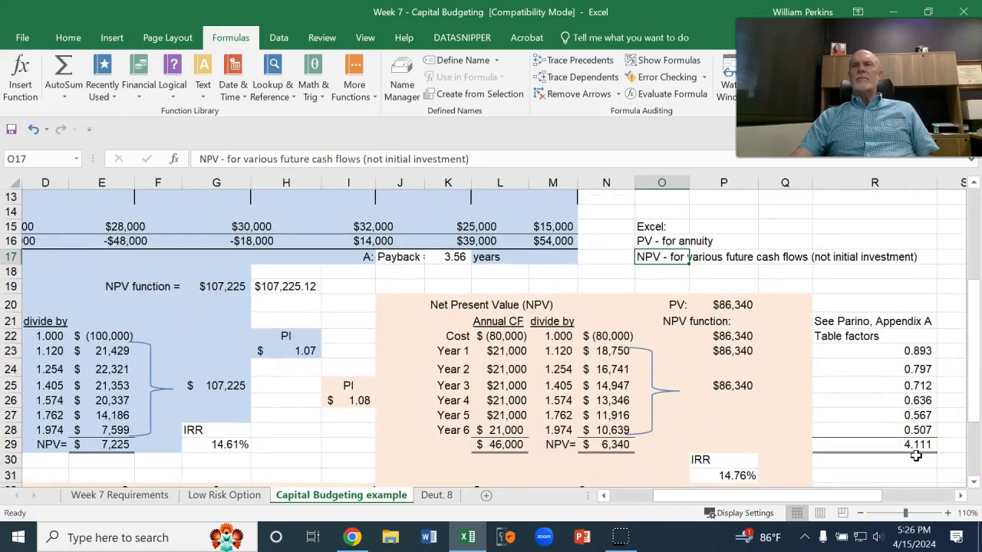
Start a PV function in Q20 with the cost of capital in A31 as the rate
{"action": "left_click", "coordinate": [776, 305]}
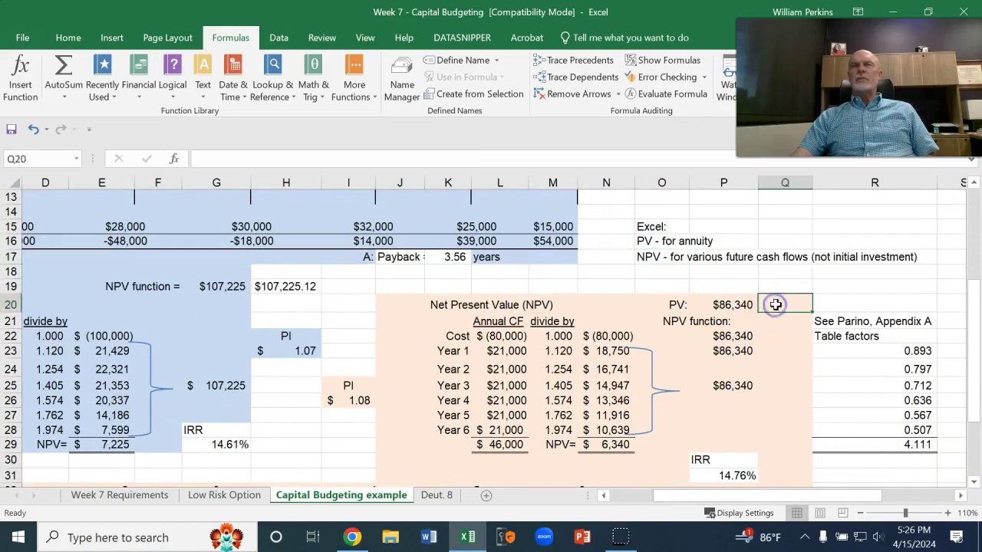
{"action": "left_click", "coordinate": [138, 86]}
{"action": "scroll", "coordinate": [173, 314], "scroll_direction": "down", "scroll_amount": 6}
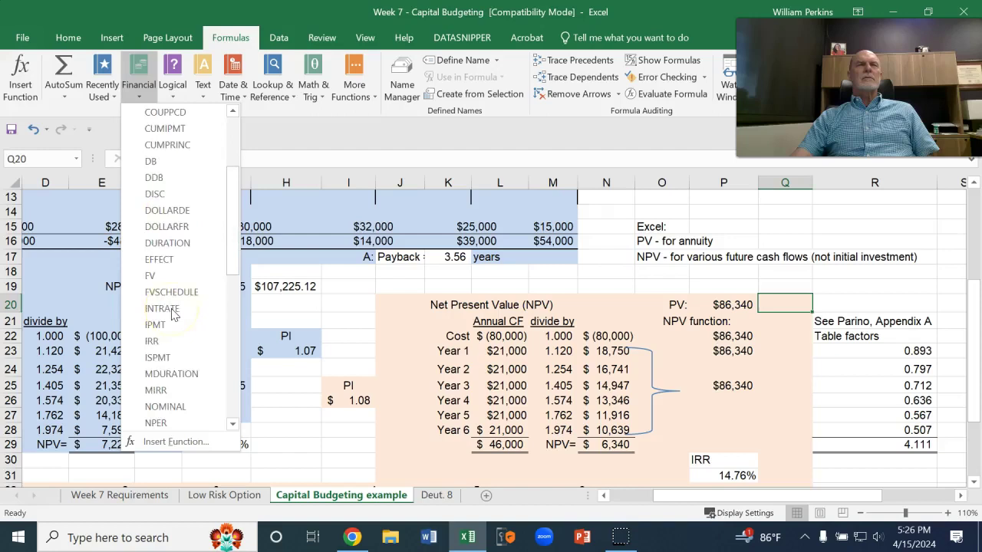
{"action": "scroll", "coordinate": [173, 314], "scroll_direction": "down", "scroll_amount": 2}
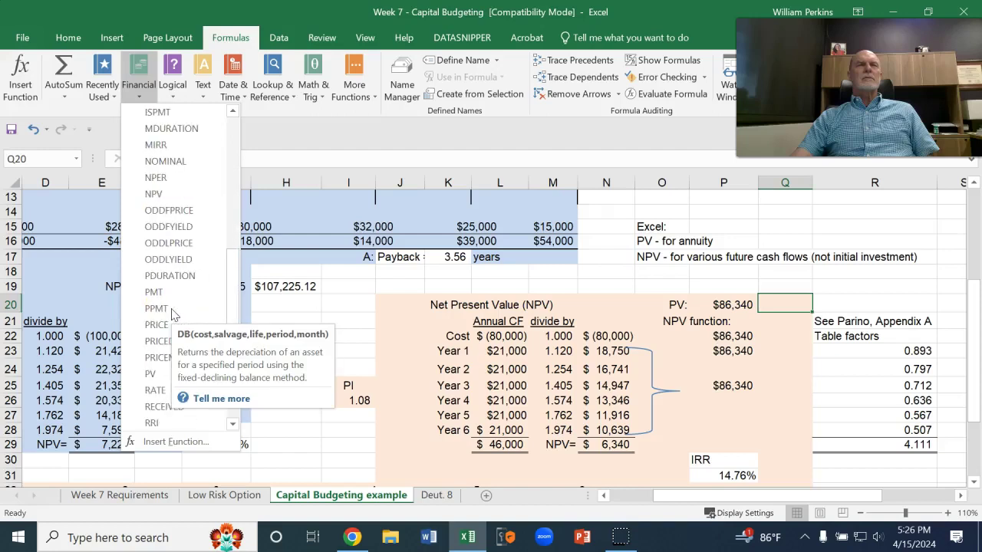
{"action": "left_click", "coordinate": [150, 374]}
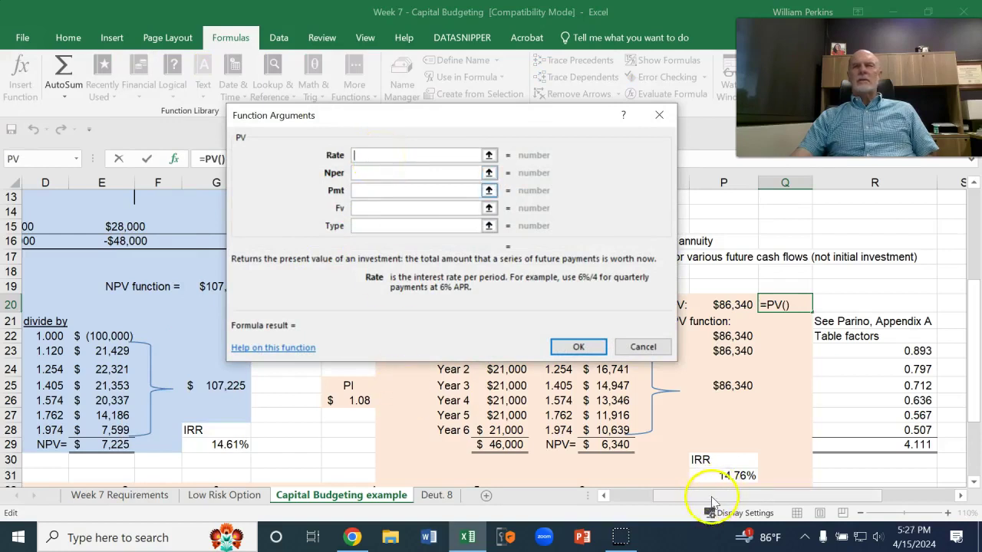
{"action": "left_click_drag", "start_coordinate": [709, 497], "coordinate": [644, 496]}
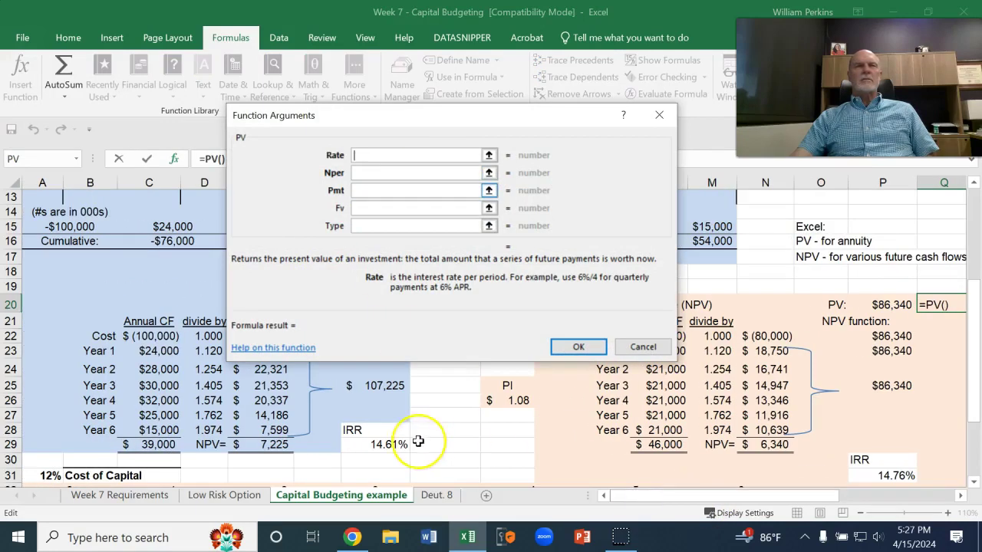
{"action": "scroll", "coordinate": [242, 416], "scroll_direction": "down", "scroll_amount": 2}
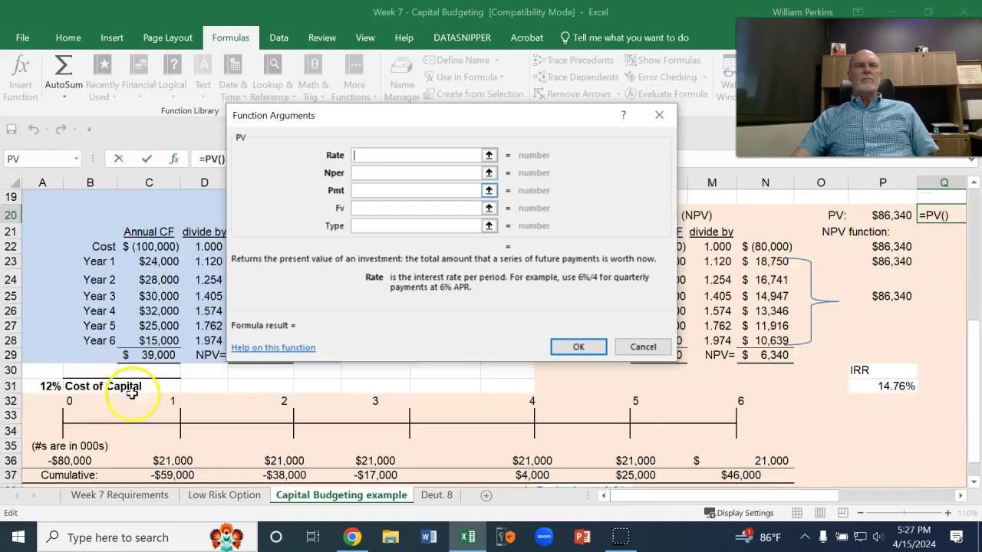
{"action": "left_click", "coordinate": [40, 386]}
Complete the PV function in Q20 with M32 as the number of periods and the annual cash flow C36 as the payment
{"action": "left_click", "coordinate": [399, 172]}
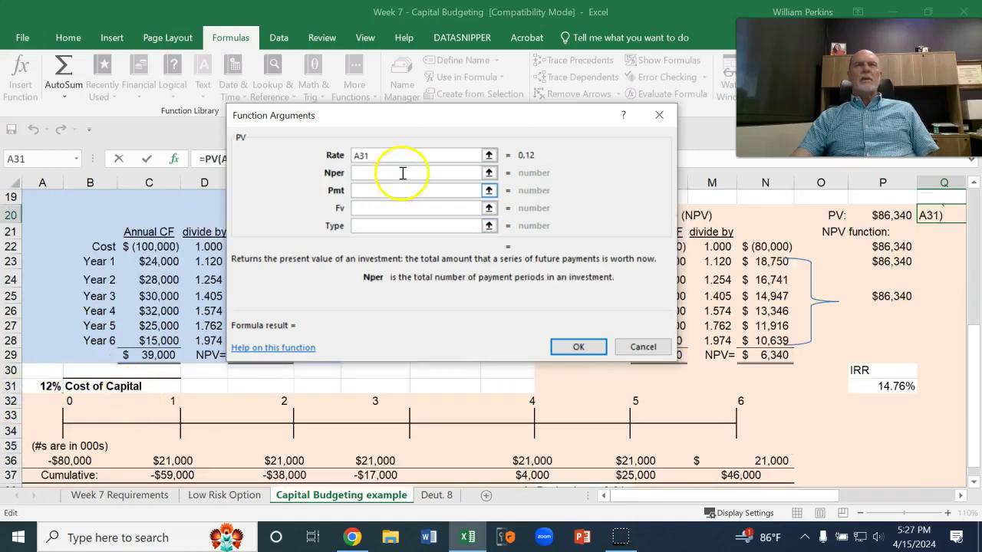
{"action": "left_click", "coordinate": [740, 402]}
{"action": "left_click", "coordinate": [366, 190]}
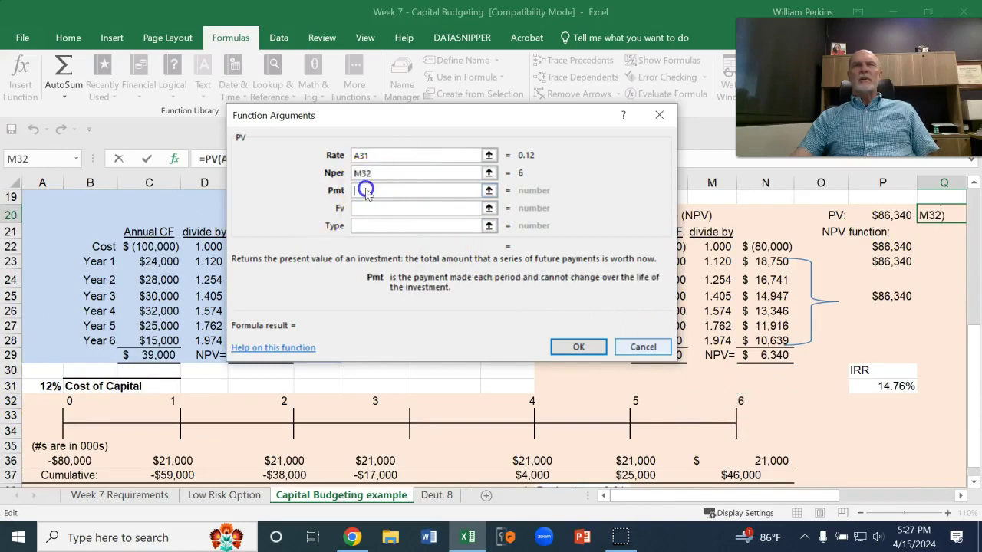
{"action": "left_click", "coordinate": [176, 457]}
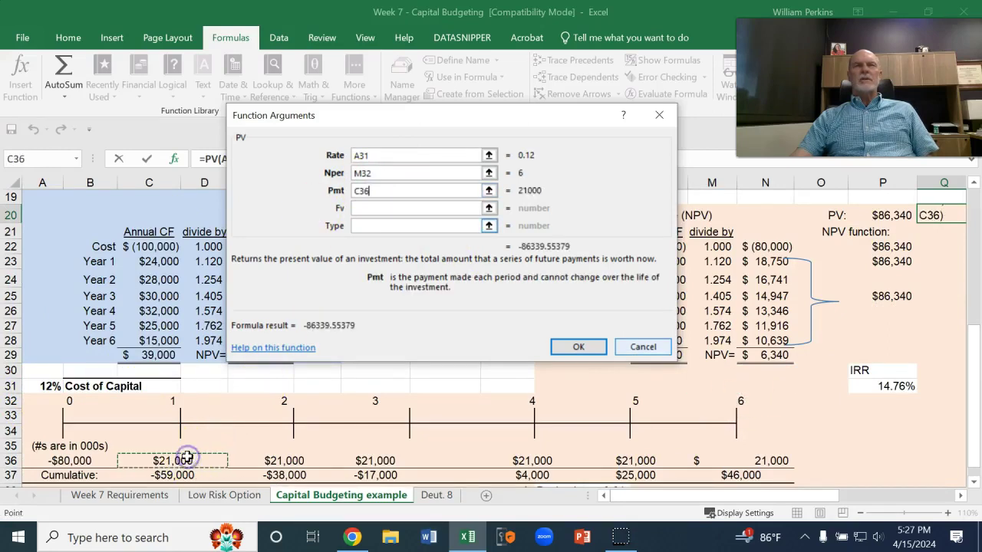
{"action": "left_click", "coordinate": [581, 347]}
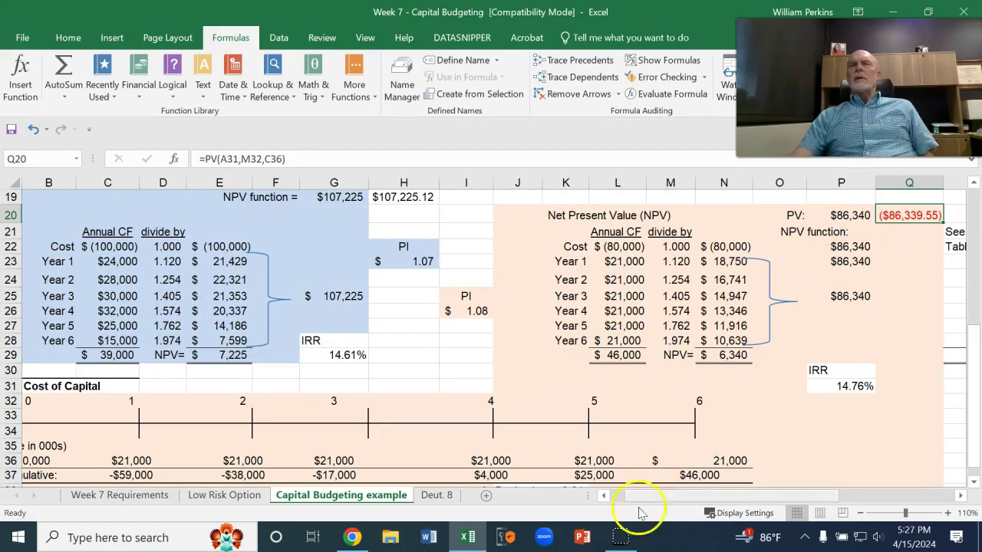
Check the year 1 table factor formula in R23 against the divisor formula in M23
{"action": "left_click_drag", "start_coordinate": [650, 498], "coordinate": [634, 501]}
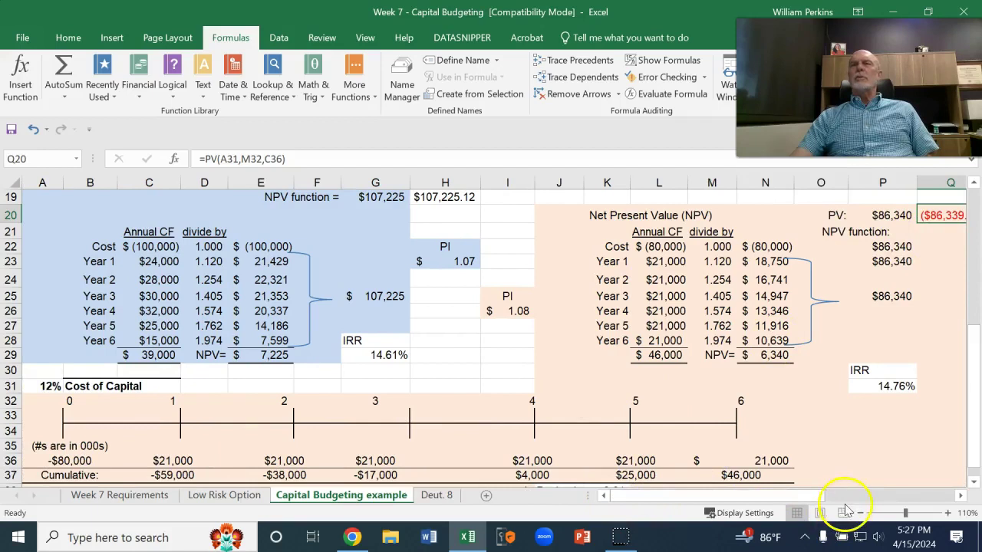
{"action": "left_click_drag", "start_coordinate": [815, 497], "coordinate": [856, 495]}
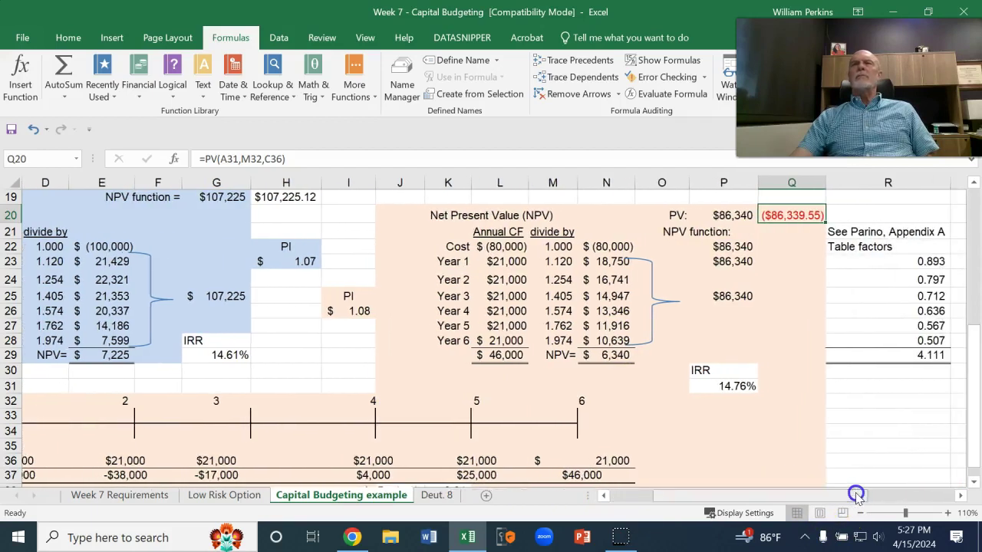
{"action": "left_click", "coordinate": [878, 263]}
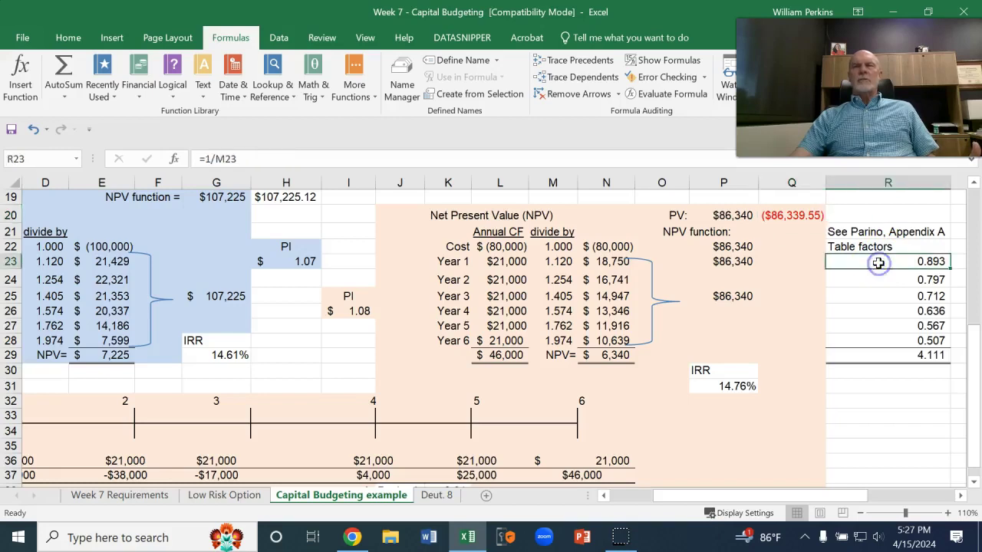
{"action": "left_click", "coordinate": [539, 263]}
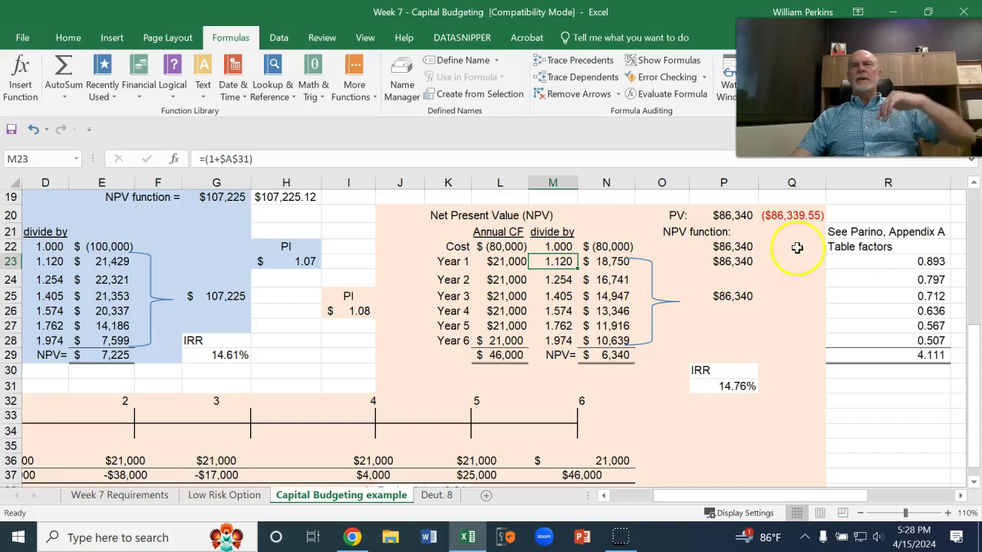
{"action": "left_click", "coordinate": [892, 261]}
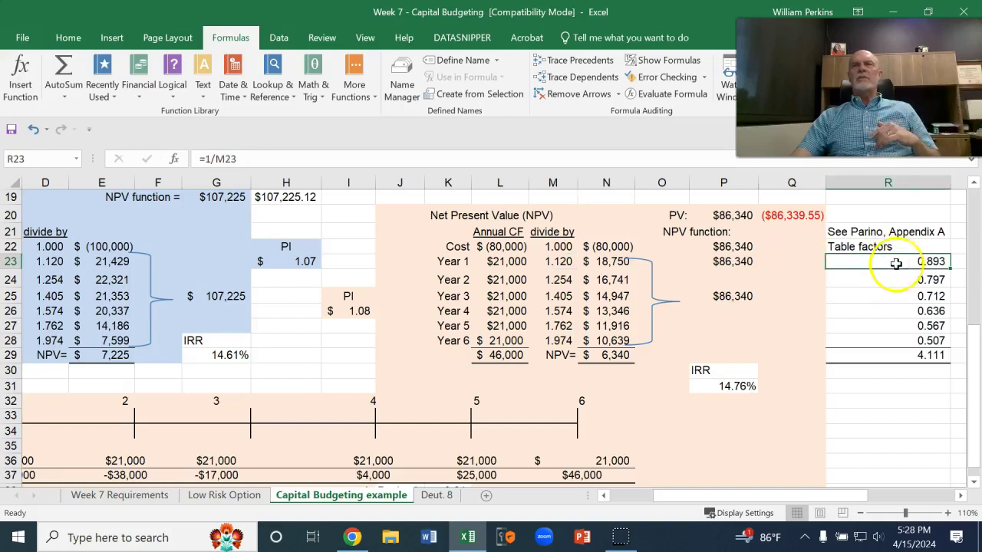
{"action": "double_click", "coordinate": [902, 260]}
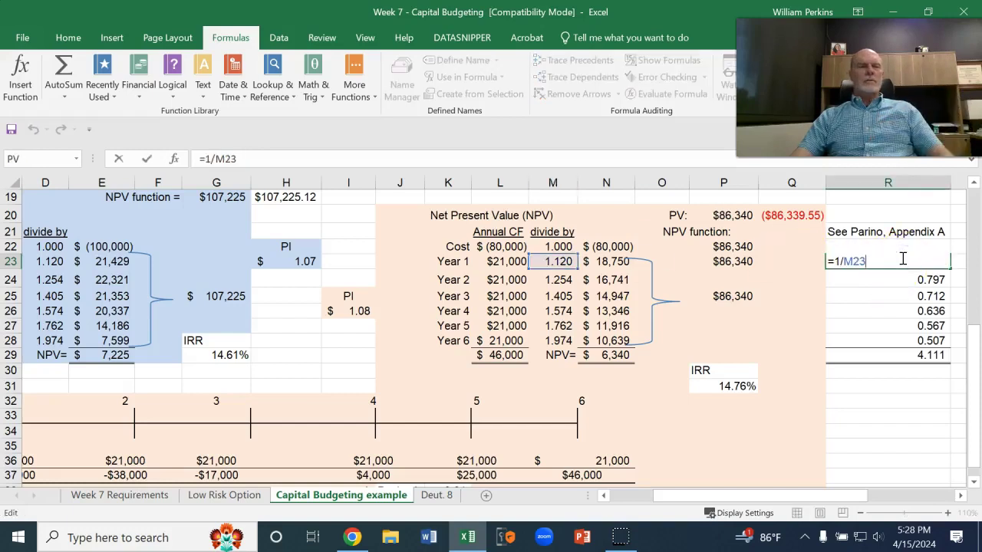
{"action": "key", "text": "Escape"}
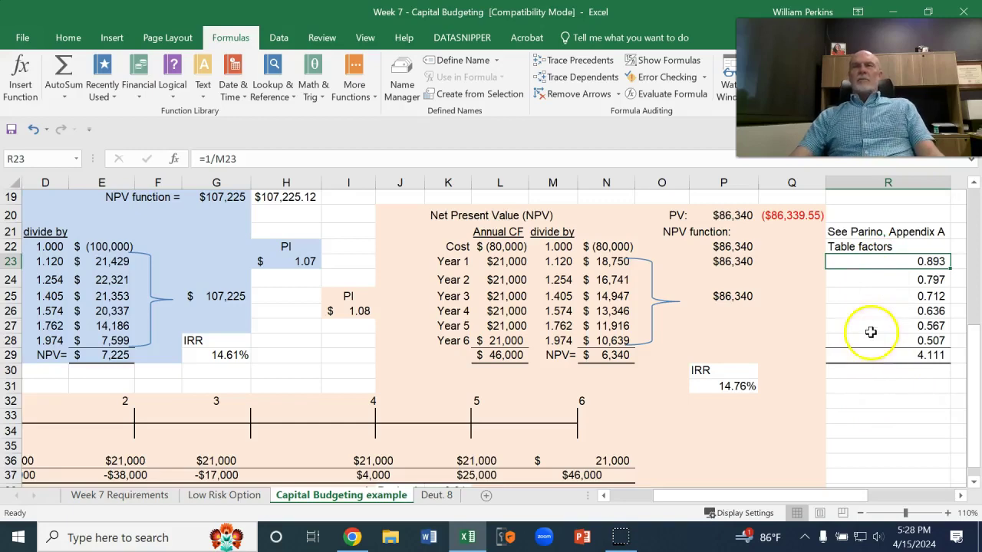
Review the table factors in R23:R28 and check the SUM formula in R29
{"action": "left_click_drag", "start_coordinate": [892, 263], "coordinate": [884, 338]}
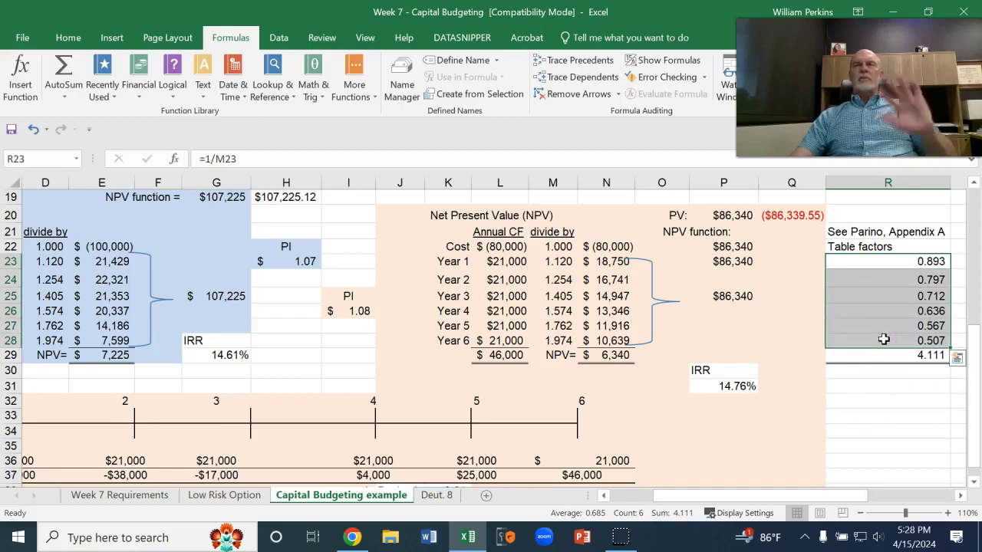
{"action": "double_click", "coordinate": [884, 355]}
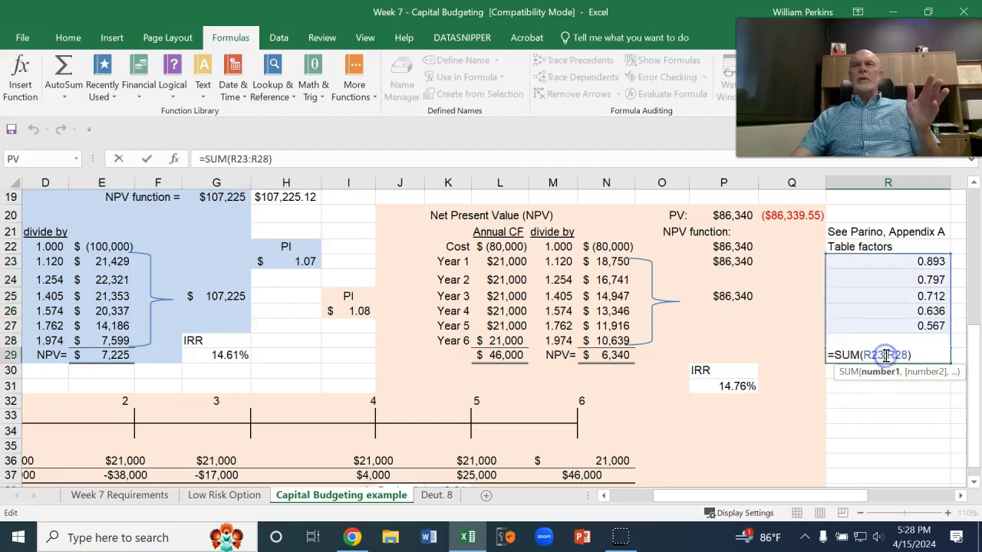
{"action": "key", "text": "Escape"}
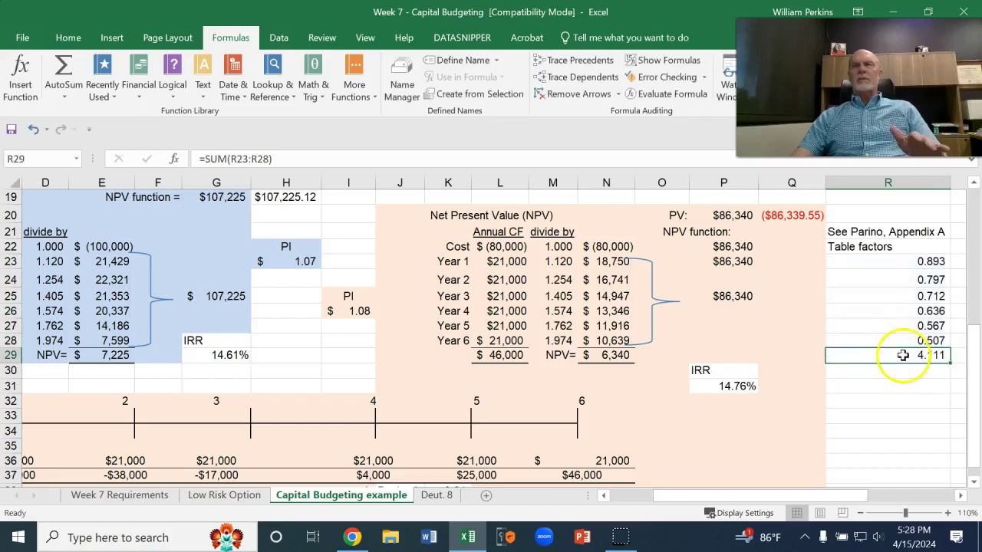